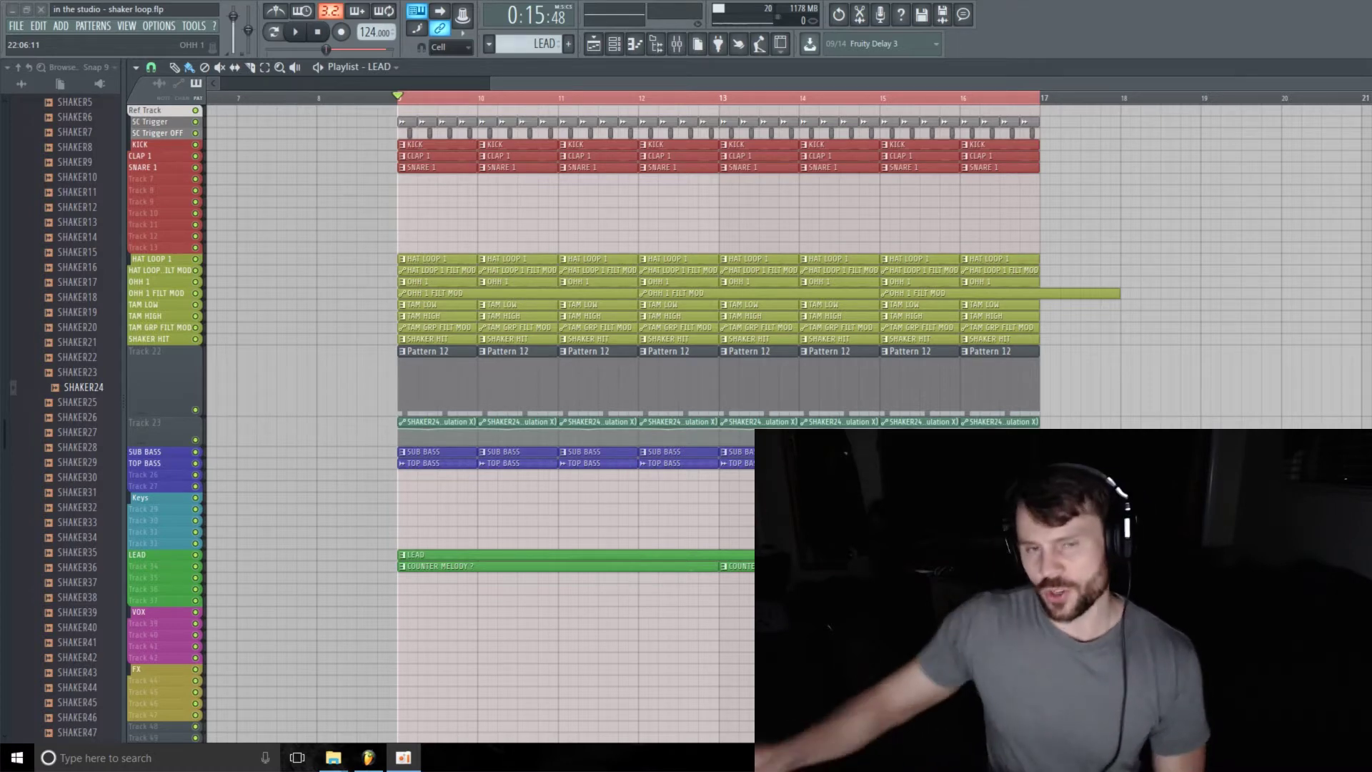
Play the loop and lower the Insert 32 mixer fader to about -19.2 dB.
left_click(678, 45)
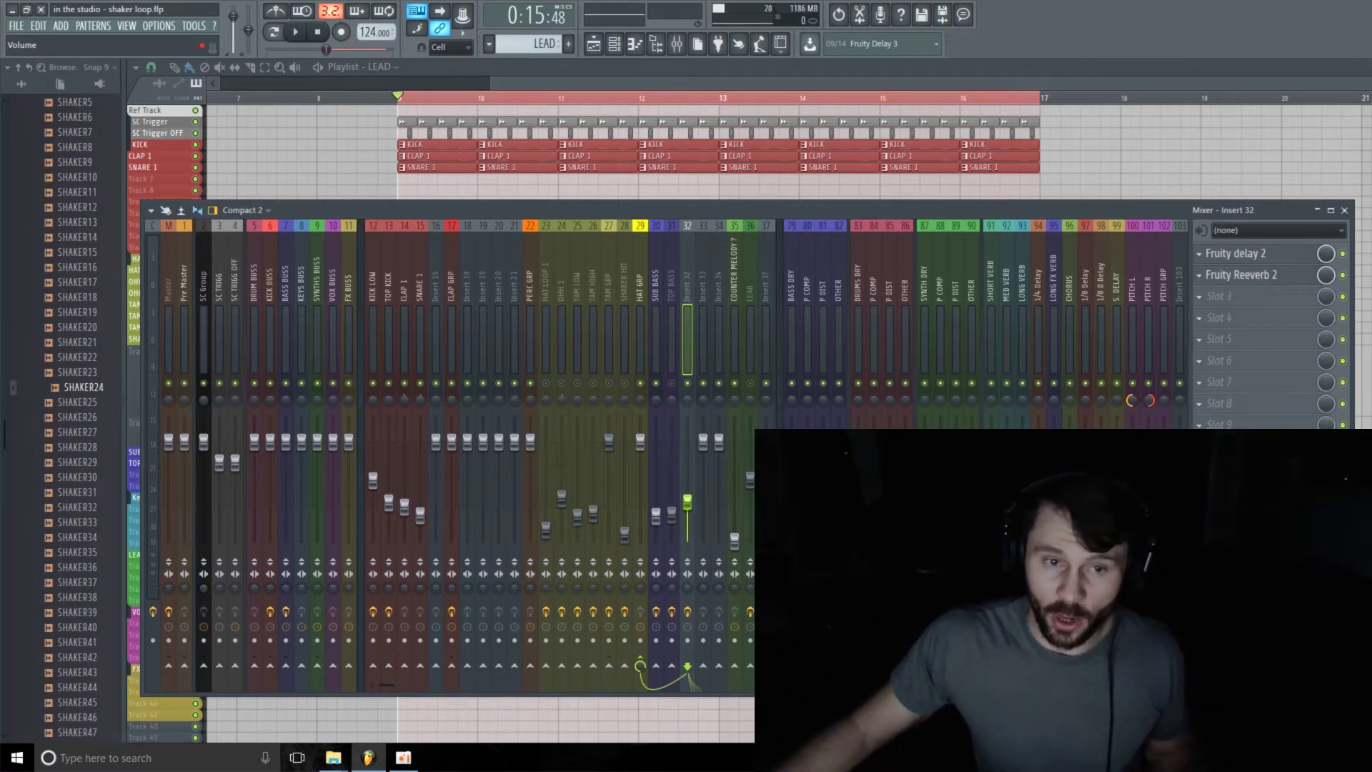
key("space")
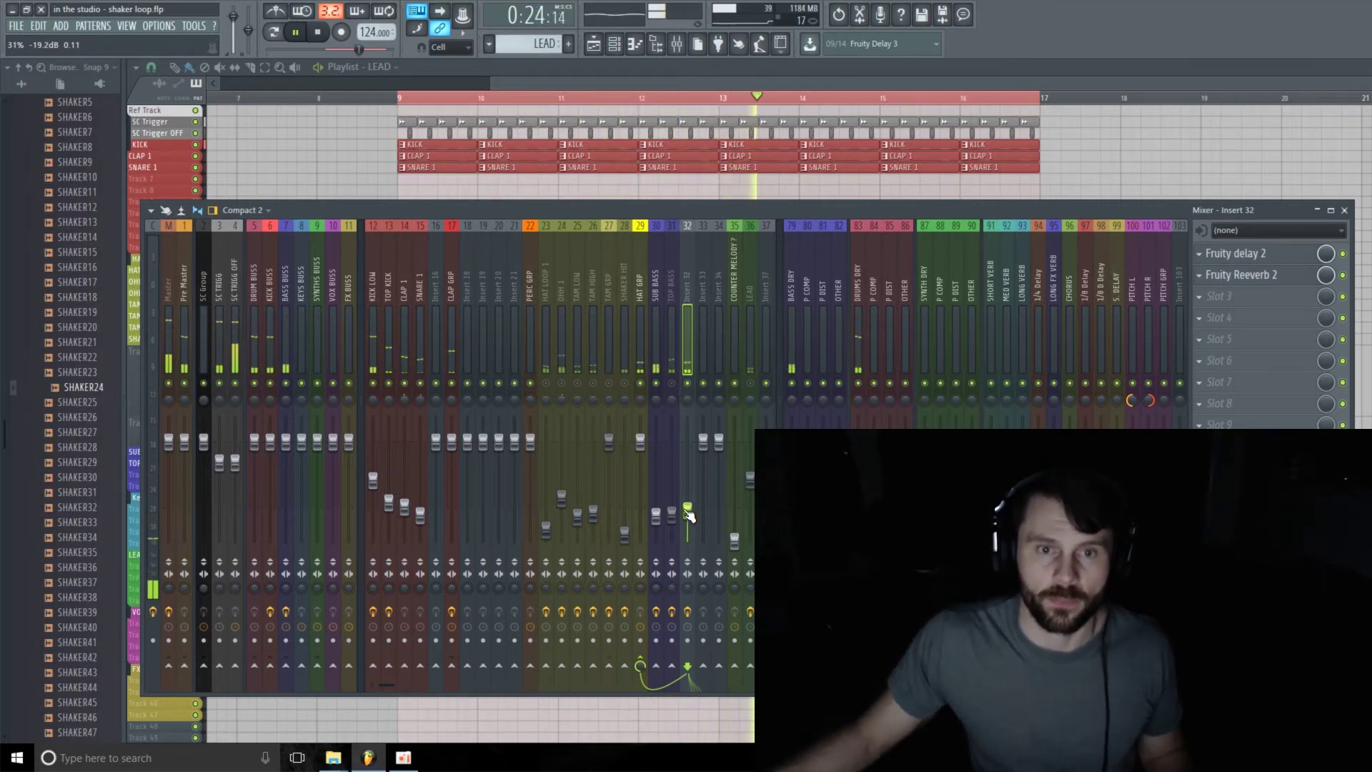
key("space")
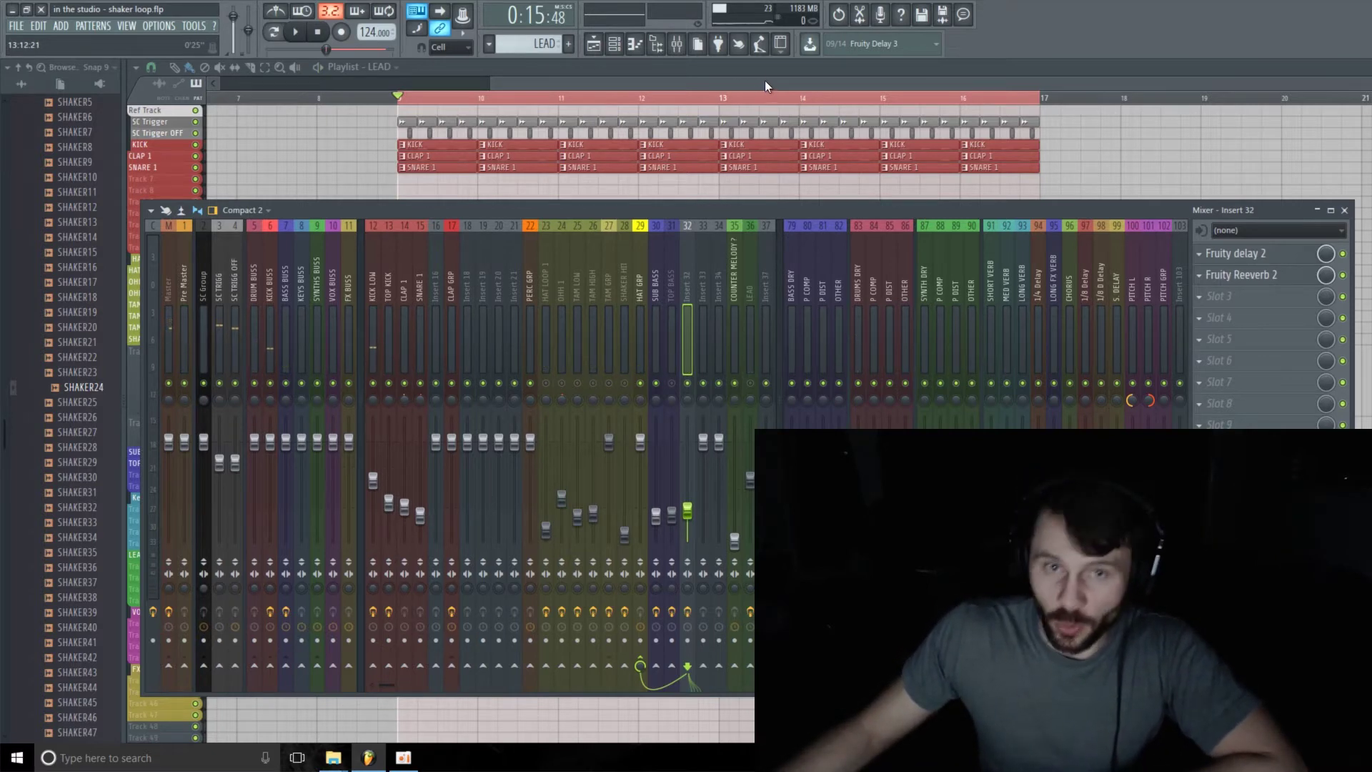
key("F9")
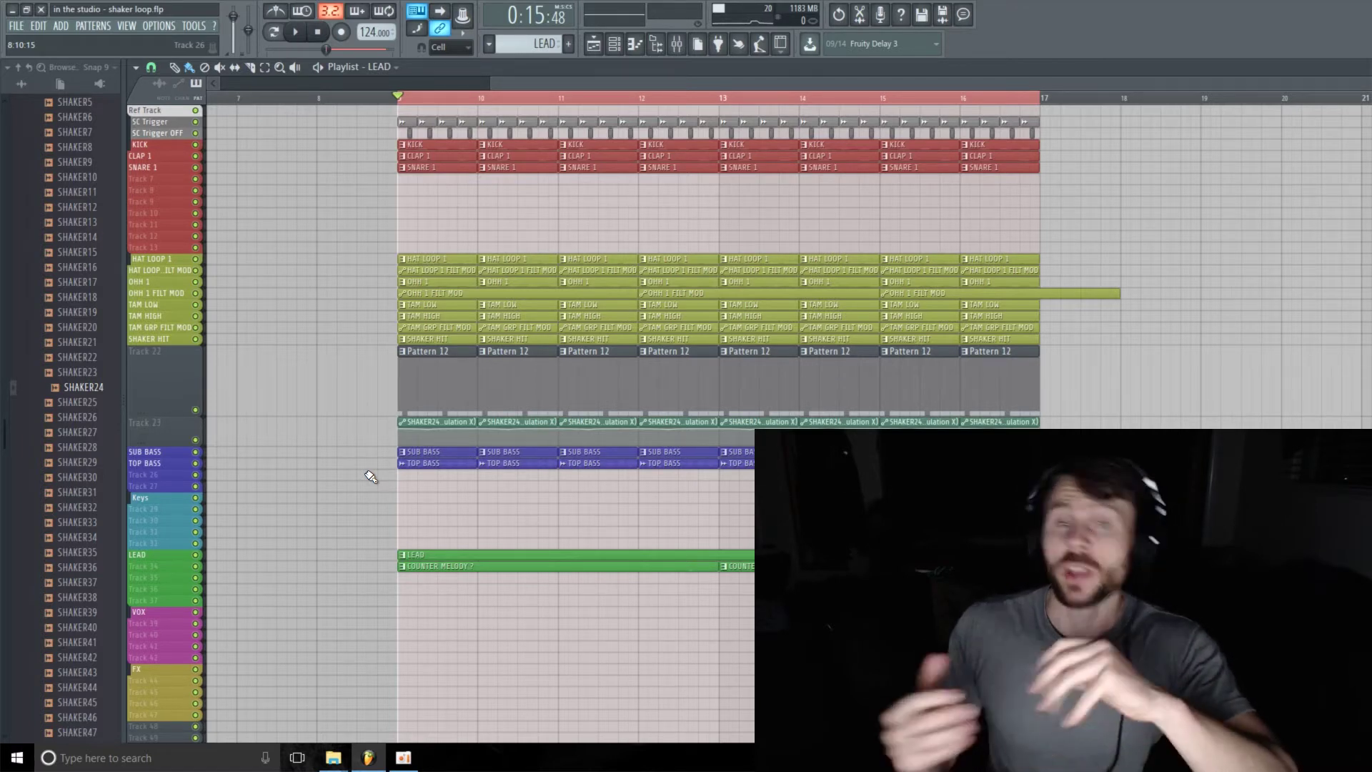
Mute Track 23, which holds the SHAKER24 filter automation clips, and reduce its height in the playlist.
left_click(197, 440)
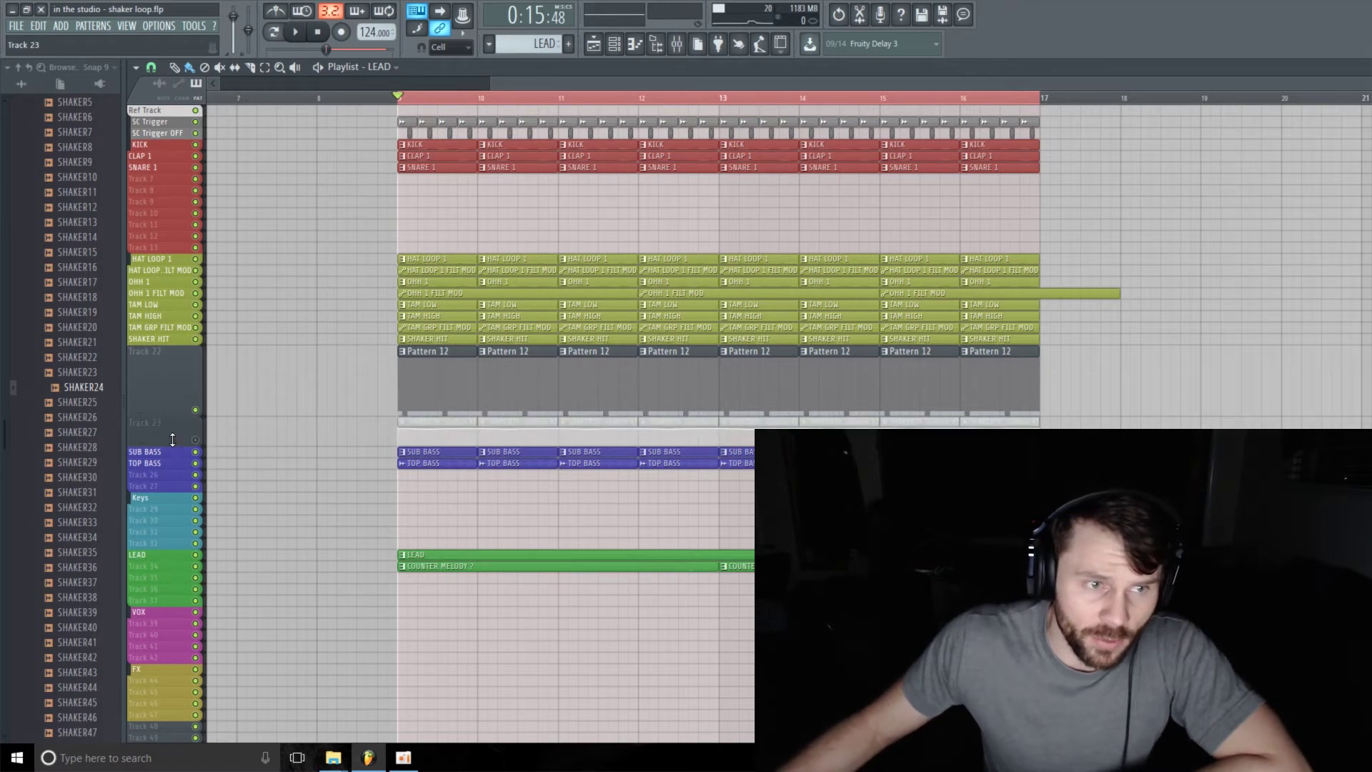
mouse_move(167, 442)
left_mouse_down()
mouse_move(170, 415)
mouse_move(160, 434)
left_mouse_up()
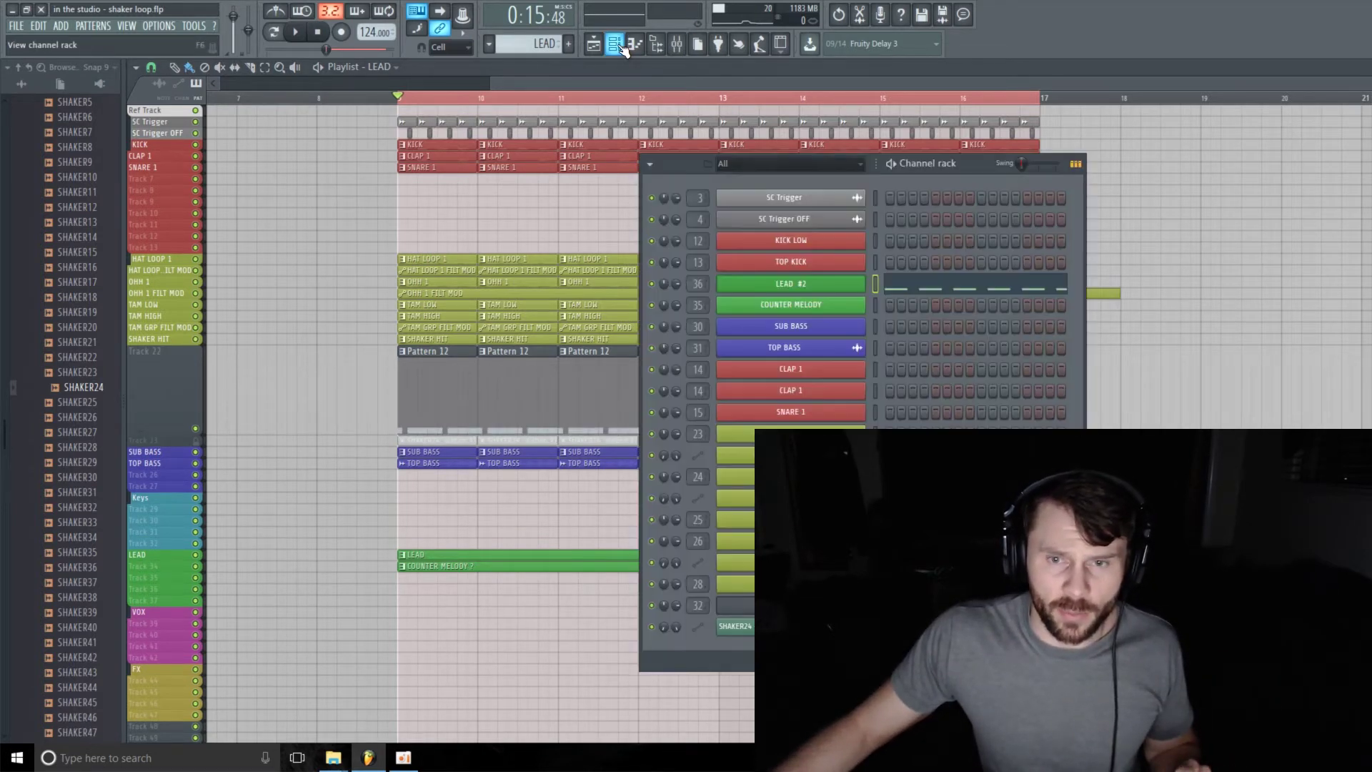
Select Pattern 12 and open the SHAKER24 channel's notes in the piano roll.
left_click(635, 43)
mouse_move(534, 44)
left_mouse_down()
mouse_move(534, 14)
mouse_move(525, 41)
left_mouse_up()
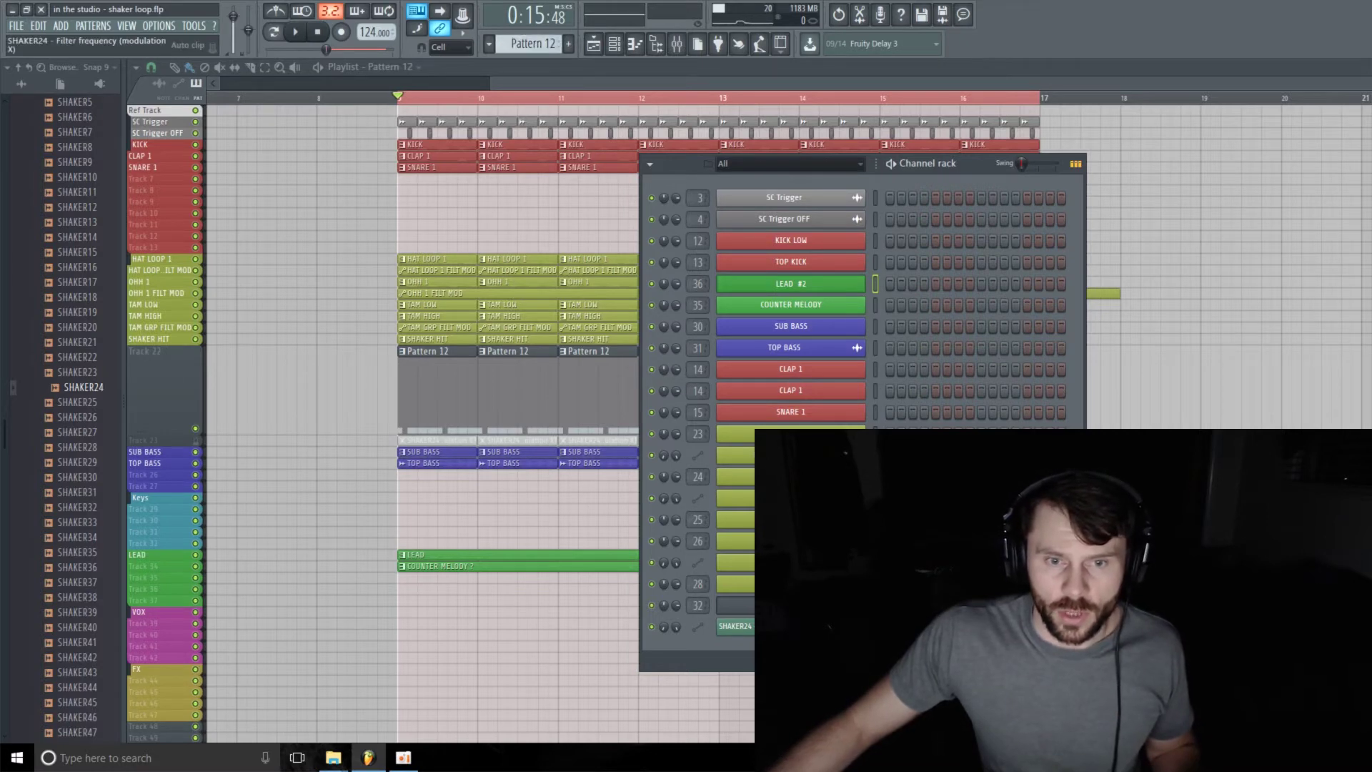
left_click(957, 606)
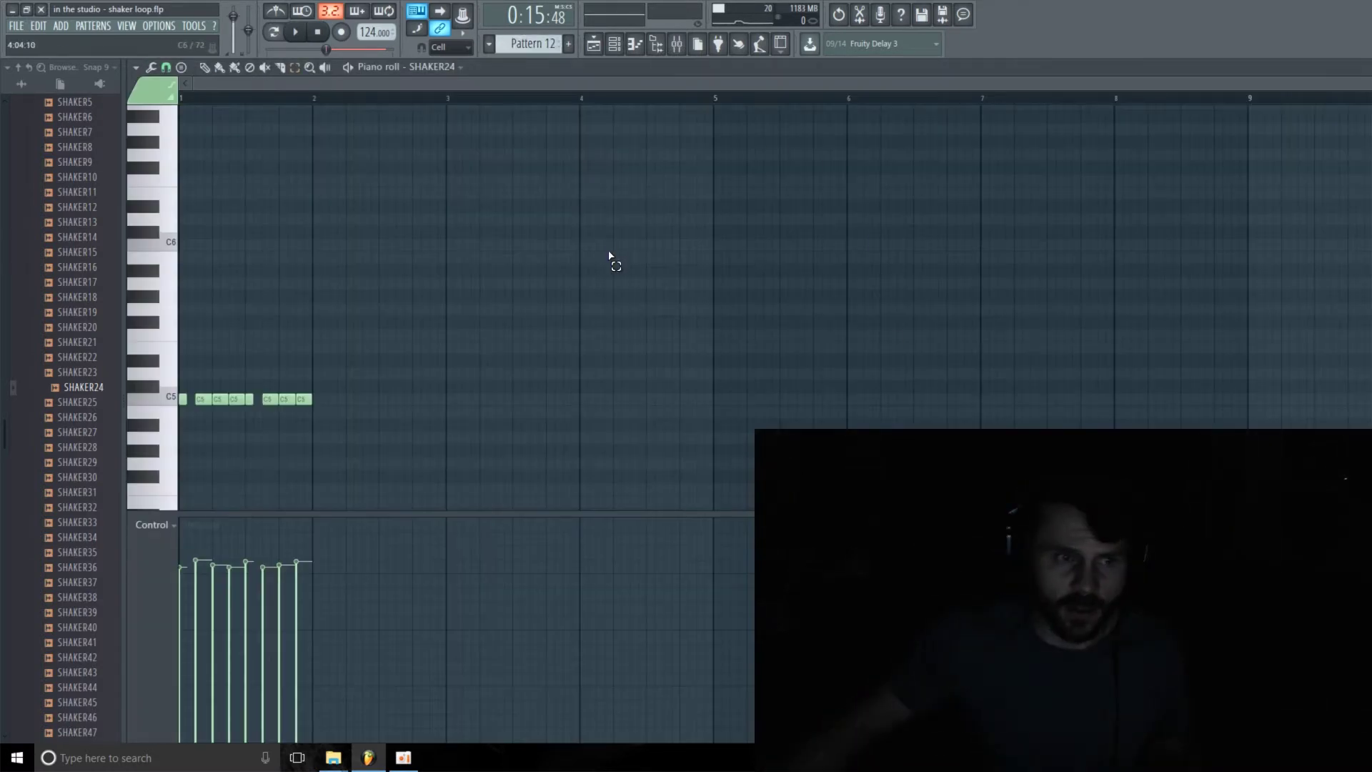
Replace all existing SHAKER24 notes with sixteen consecutive sixteenth notes on C5 that fill bar 1.
left_click_drag(1368, 84, 1169, 117)
scroll(516, 260, "down", 1)
scroll(598, 311, "up", 4)
scroll(668, 490, "down", 5)
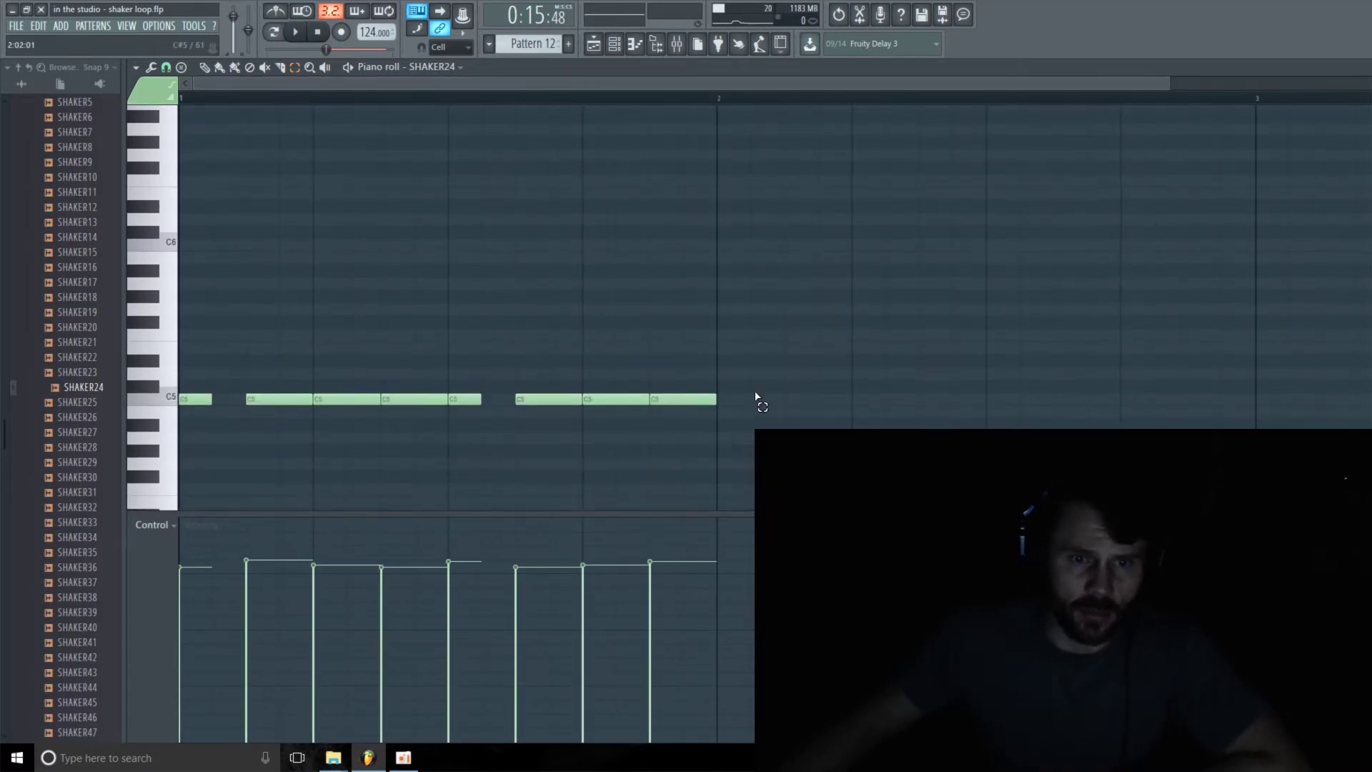
left_click_drag(750, 386, 2, 530)
key("Delete")
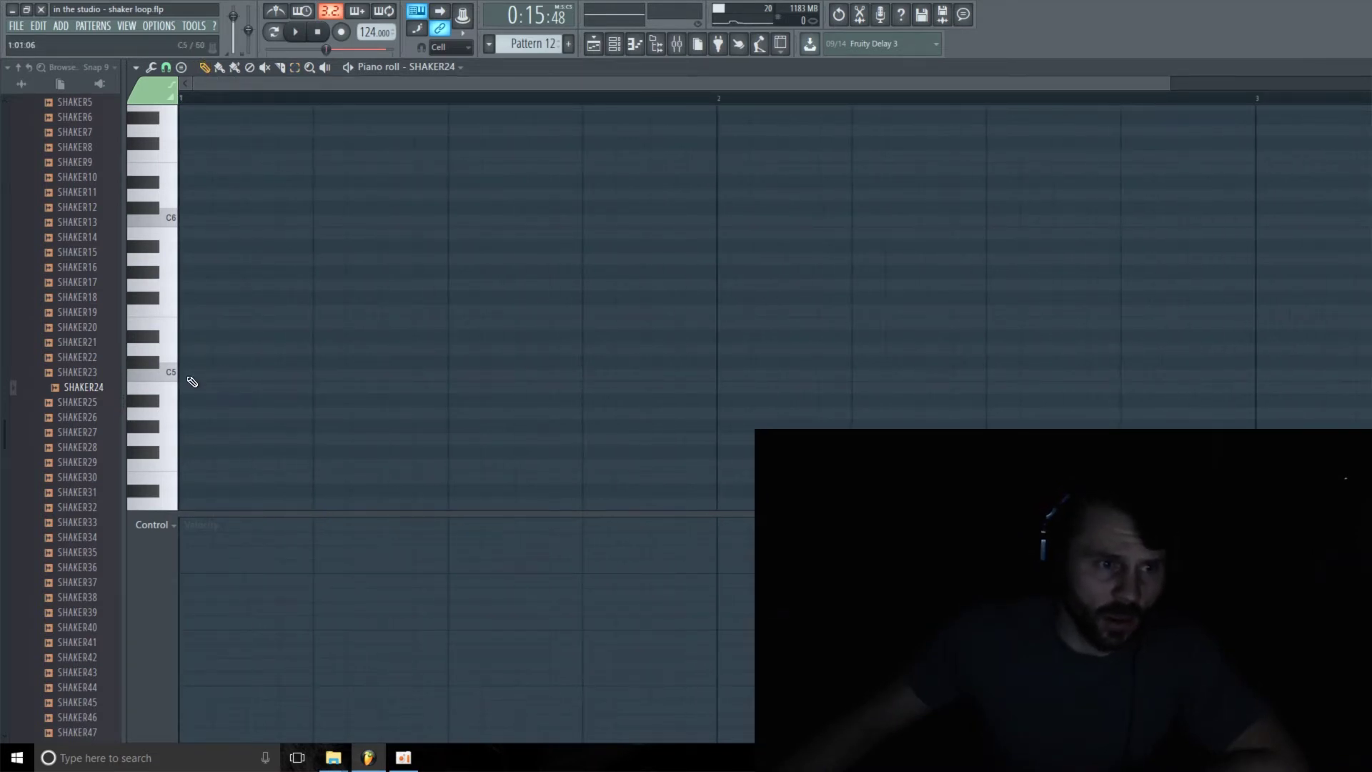
left_click(215, 376)
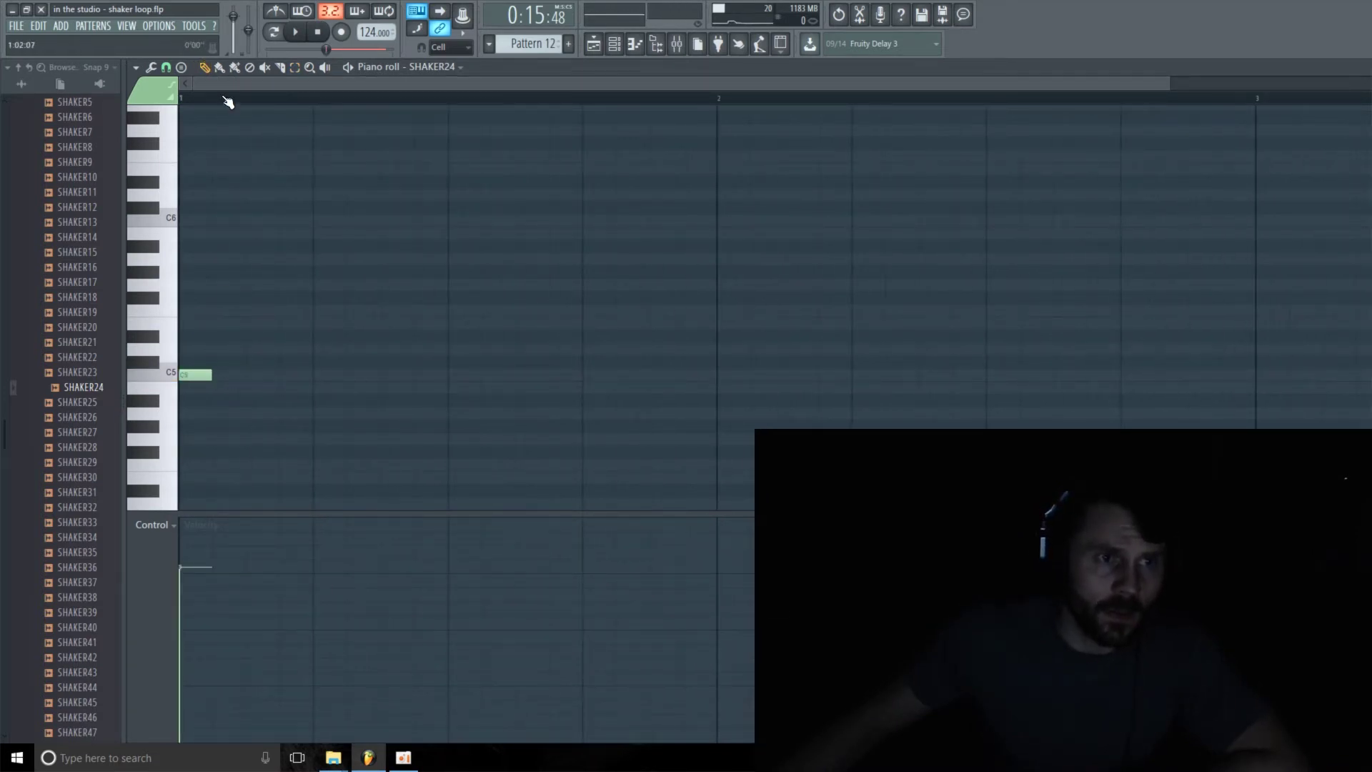
mouse_move(209, 378)
left_mouse_down()
mouse_move(668, 393)
mouse_move(704, 376)
mouse_move(687, 409)
left_mouse_up()
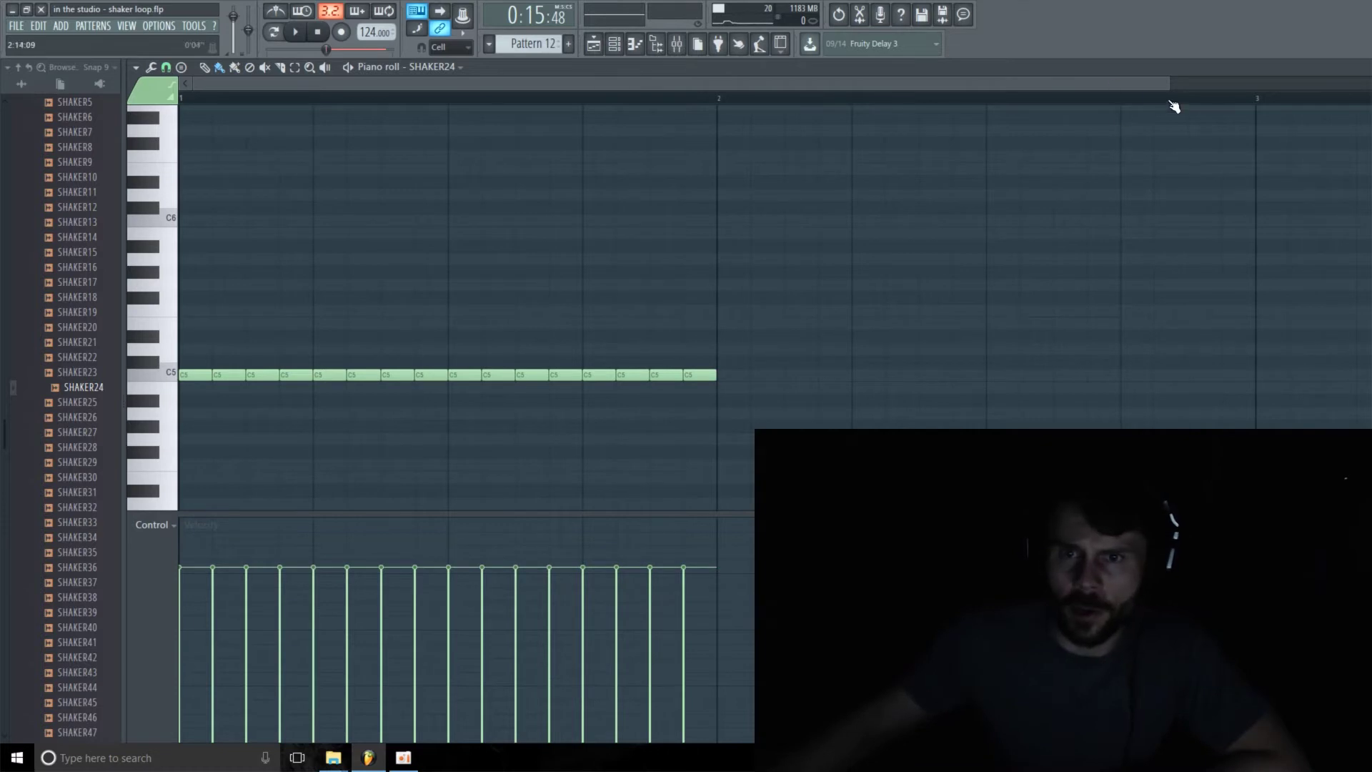
Lower the velocity of the first note of each of the four beats to about 17–19%.
left_click_drag(1171, 84, 1015, 84)
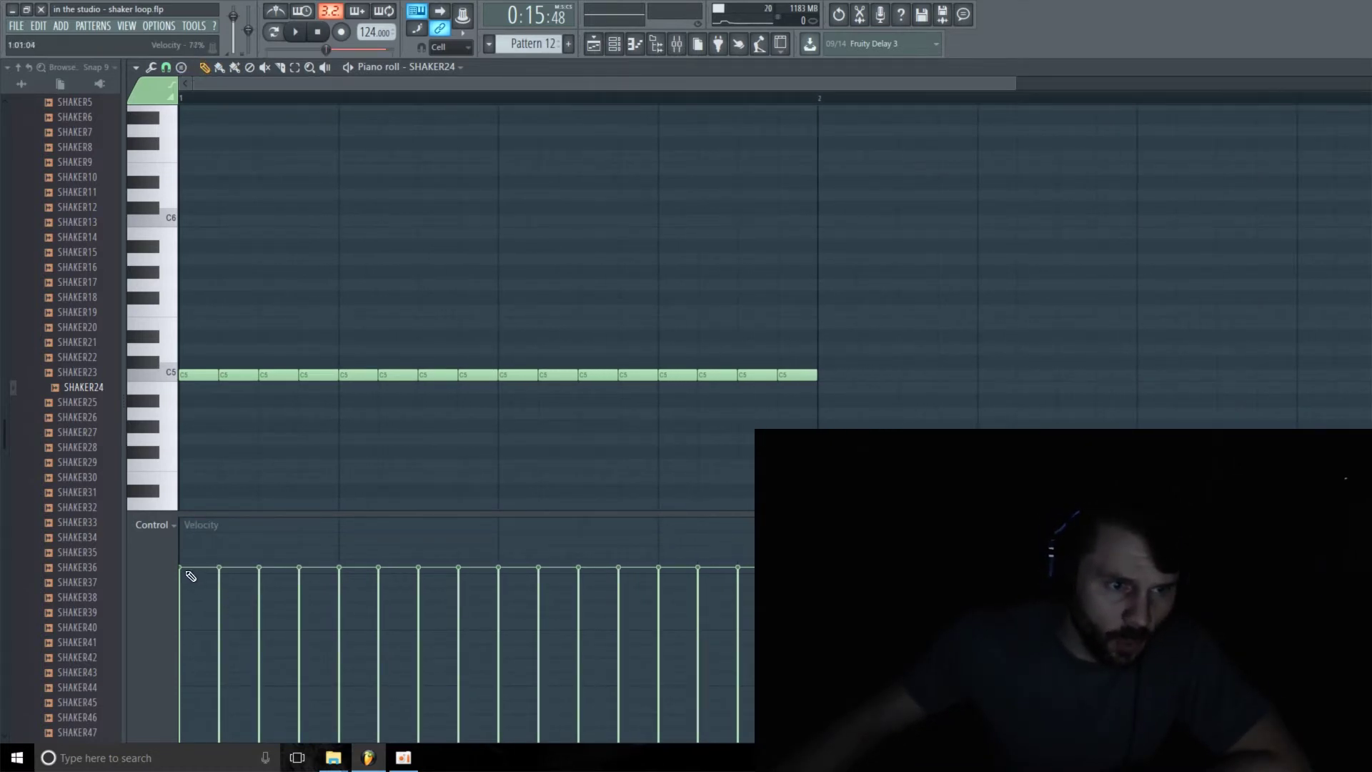
left_click_drag(186, 572, 181, 608)
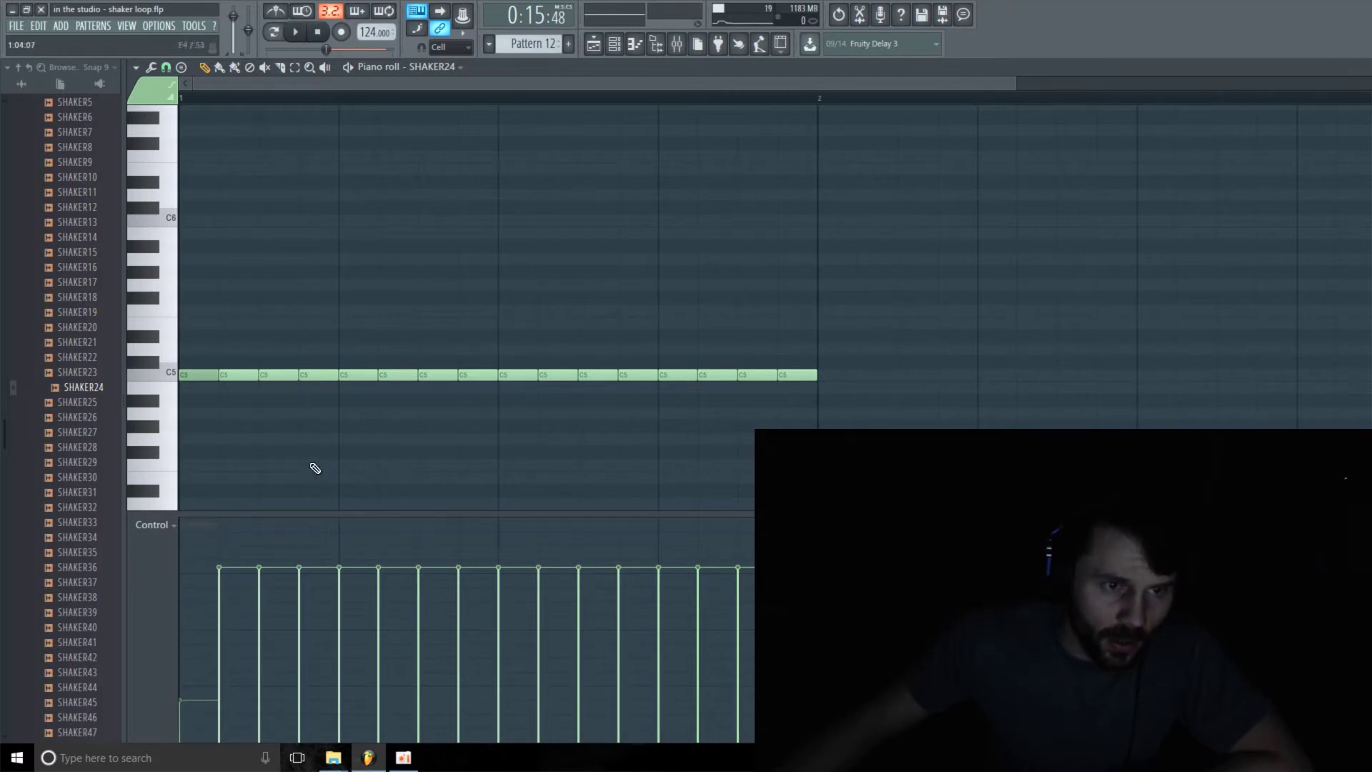
left_click_drag(352, 576, 341, 643)
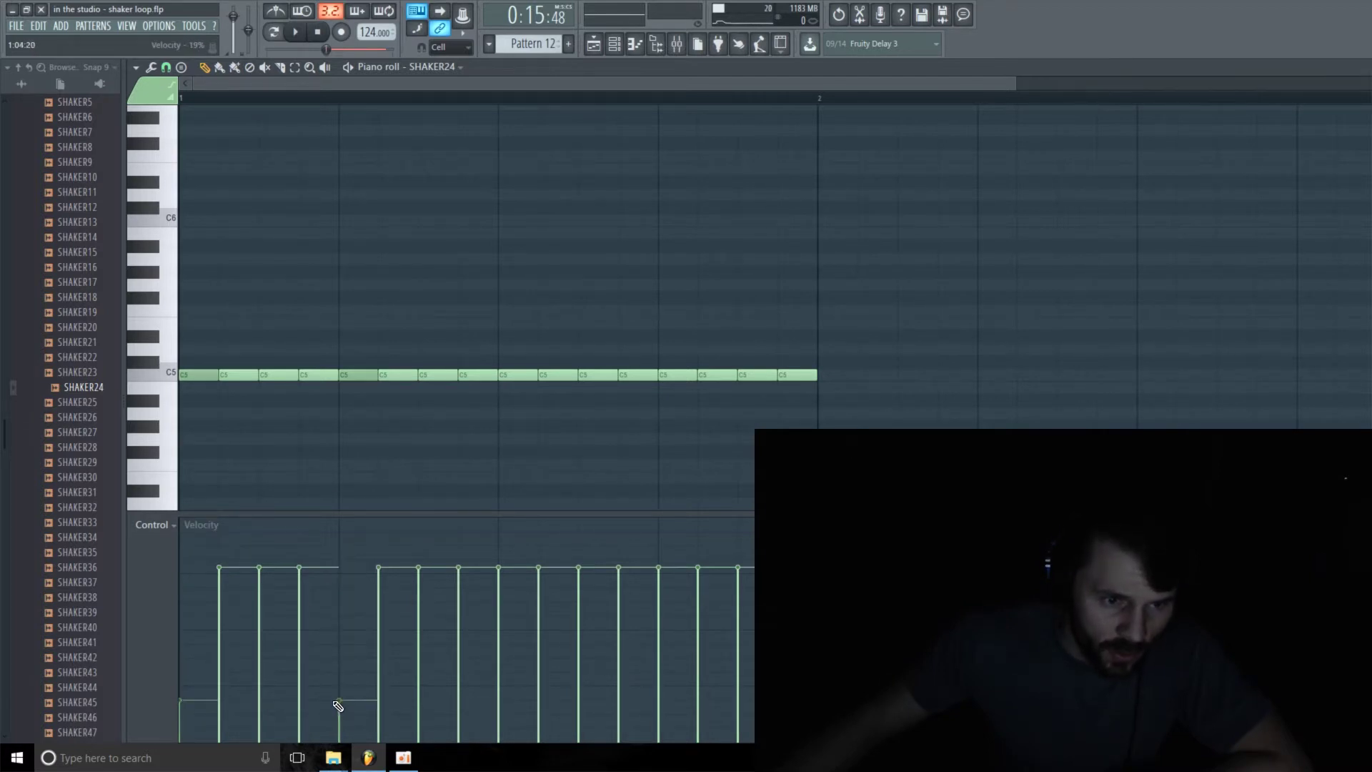
left_click_drag(506, 576, 493, 710)
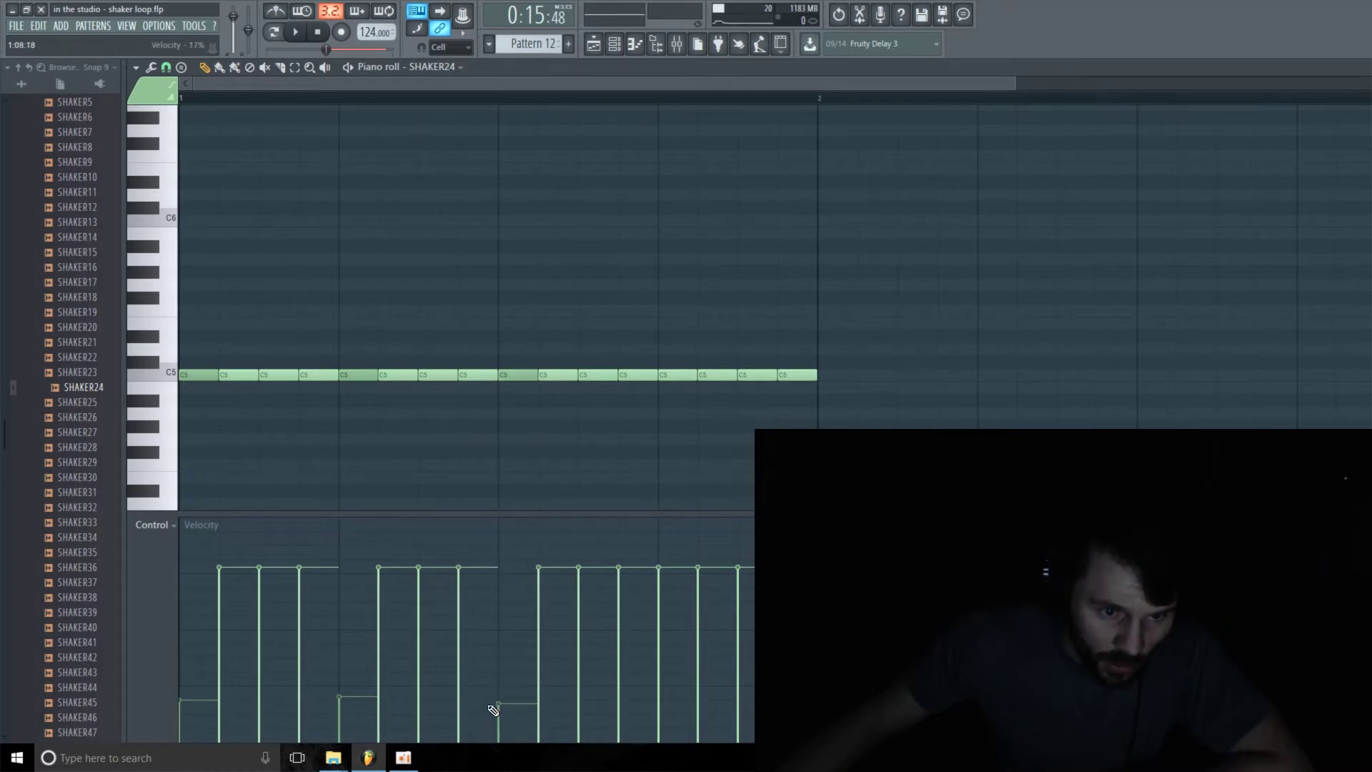
left_click_drag(659, 567, 647, 704)
While the loop plays, reduce the velocity of each beat's first note further to about 12–14%.
key("space")
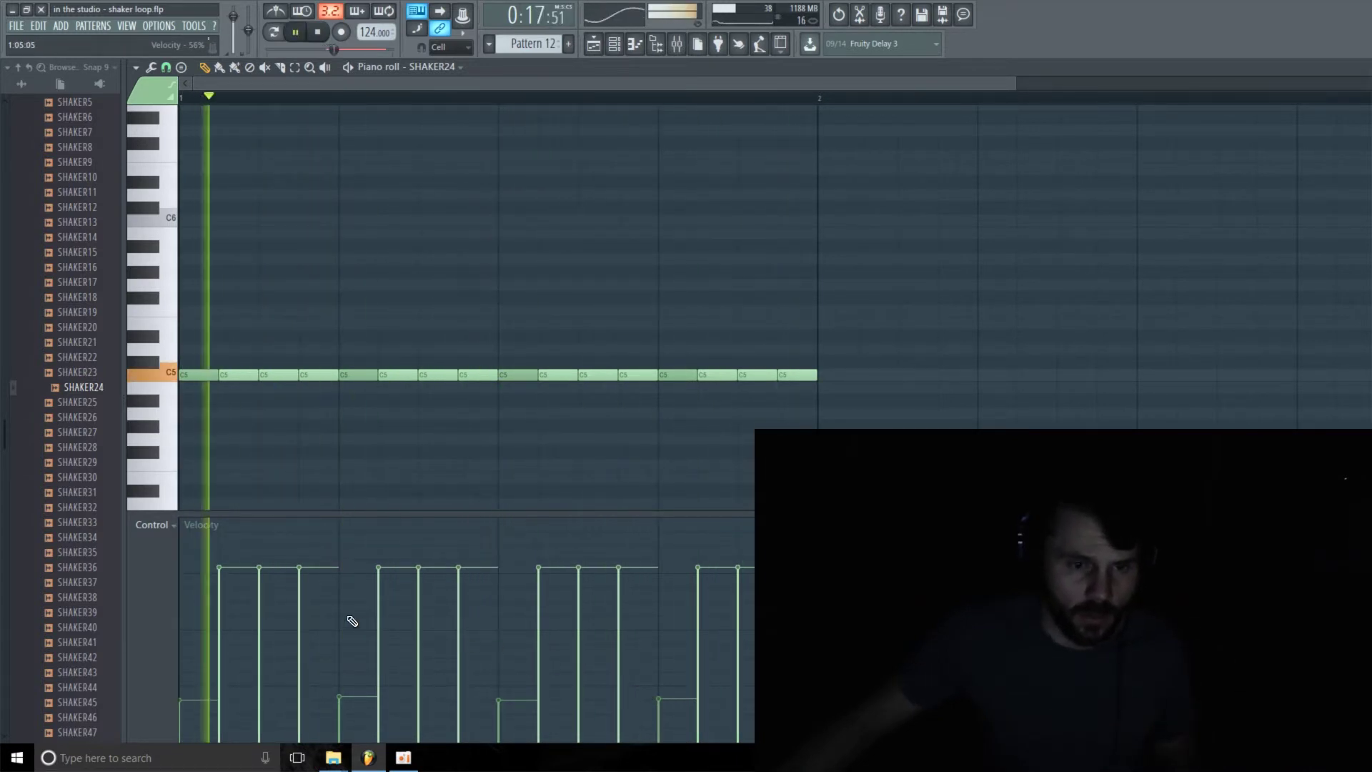
left_click_drag(181, 702, 187, 715)
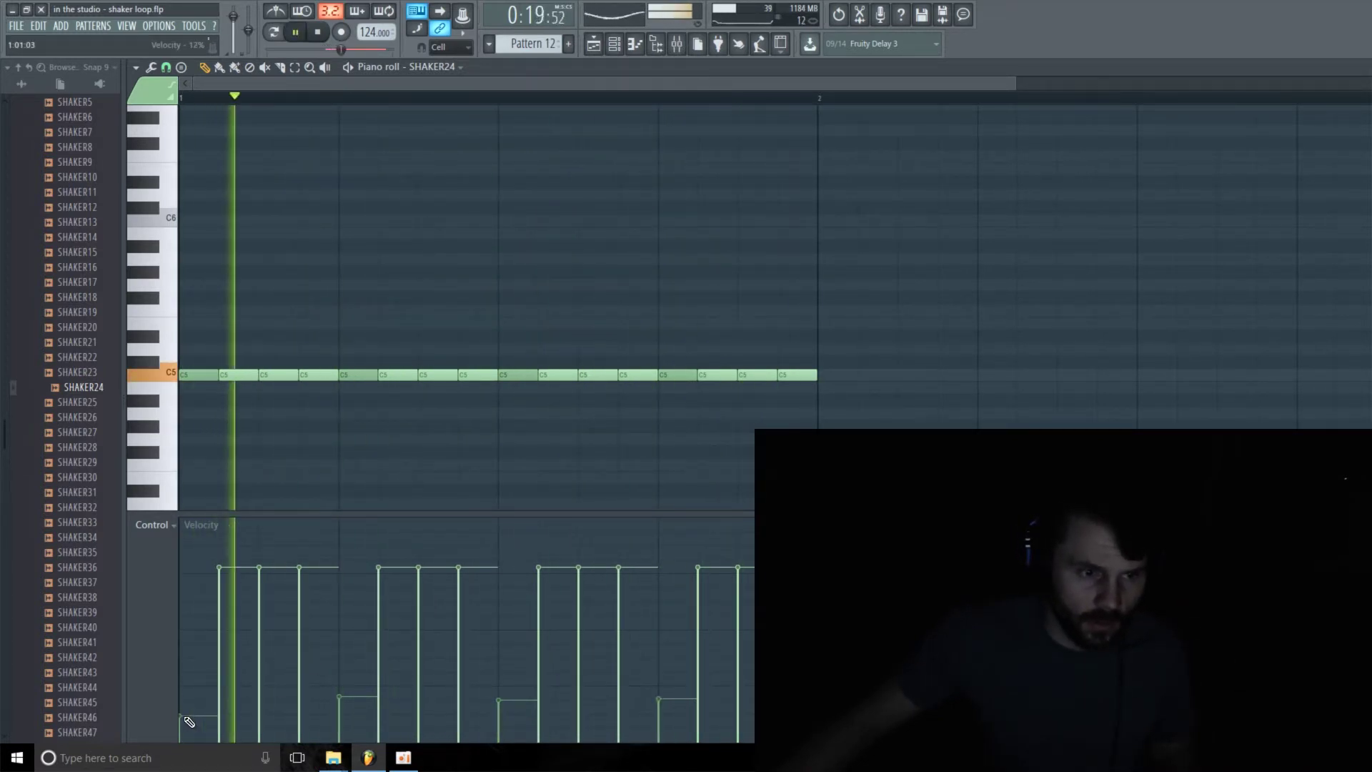
left_click(340, 710)
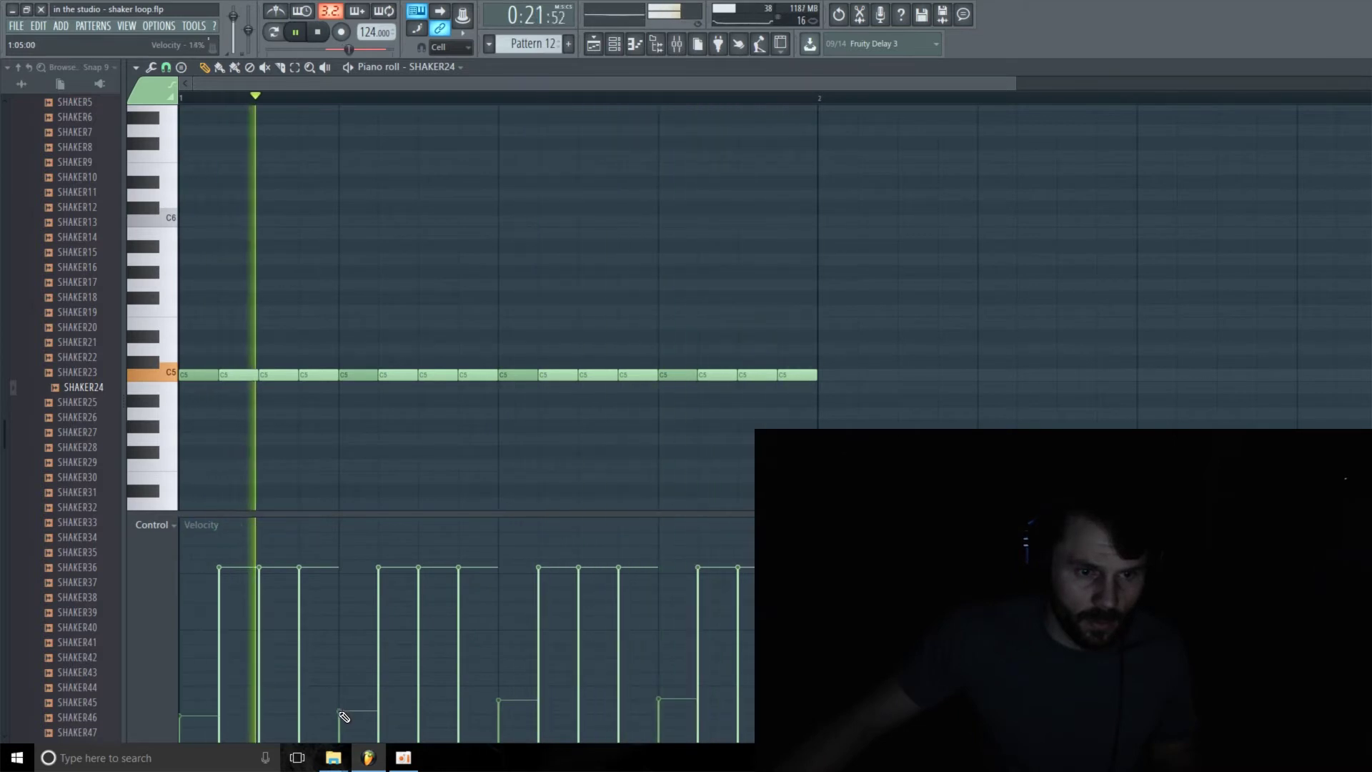
left_click(504, 714)
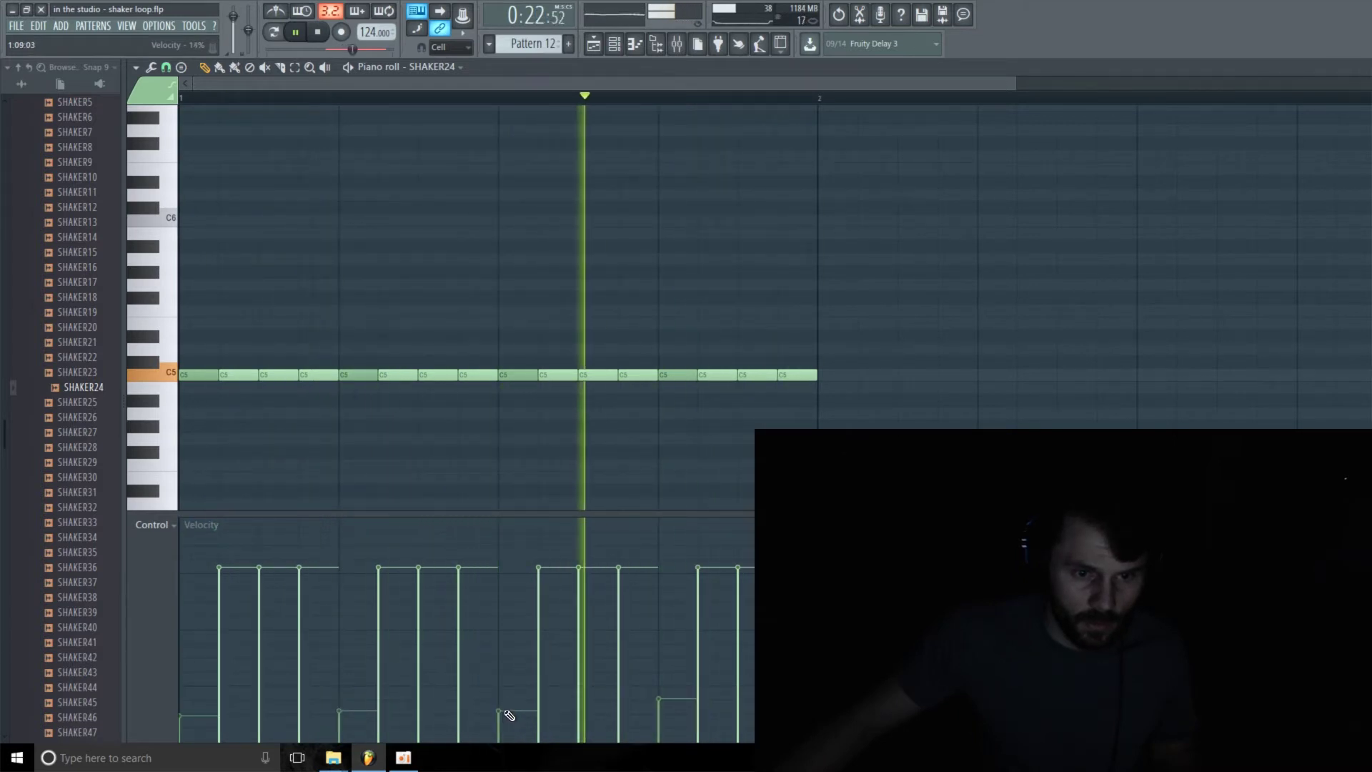
left_click(663, 711)
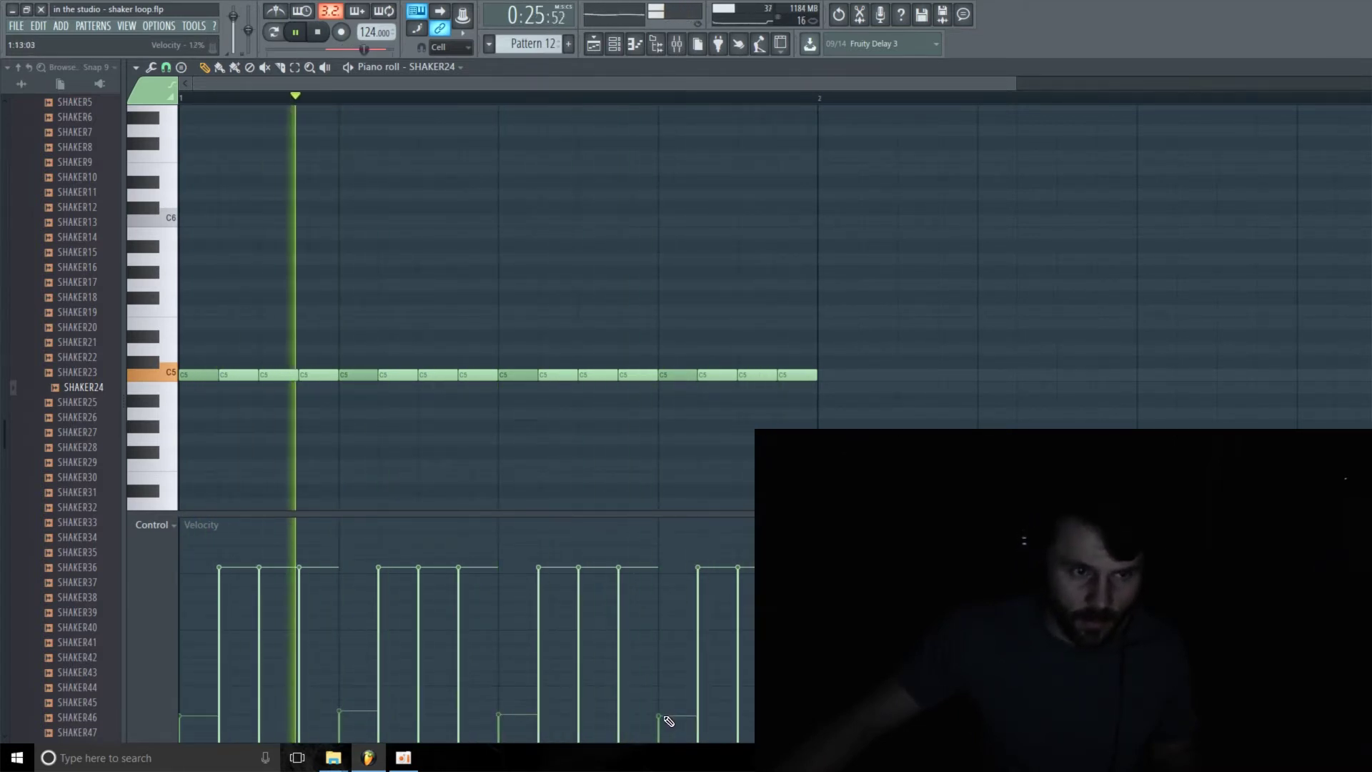
key("space")
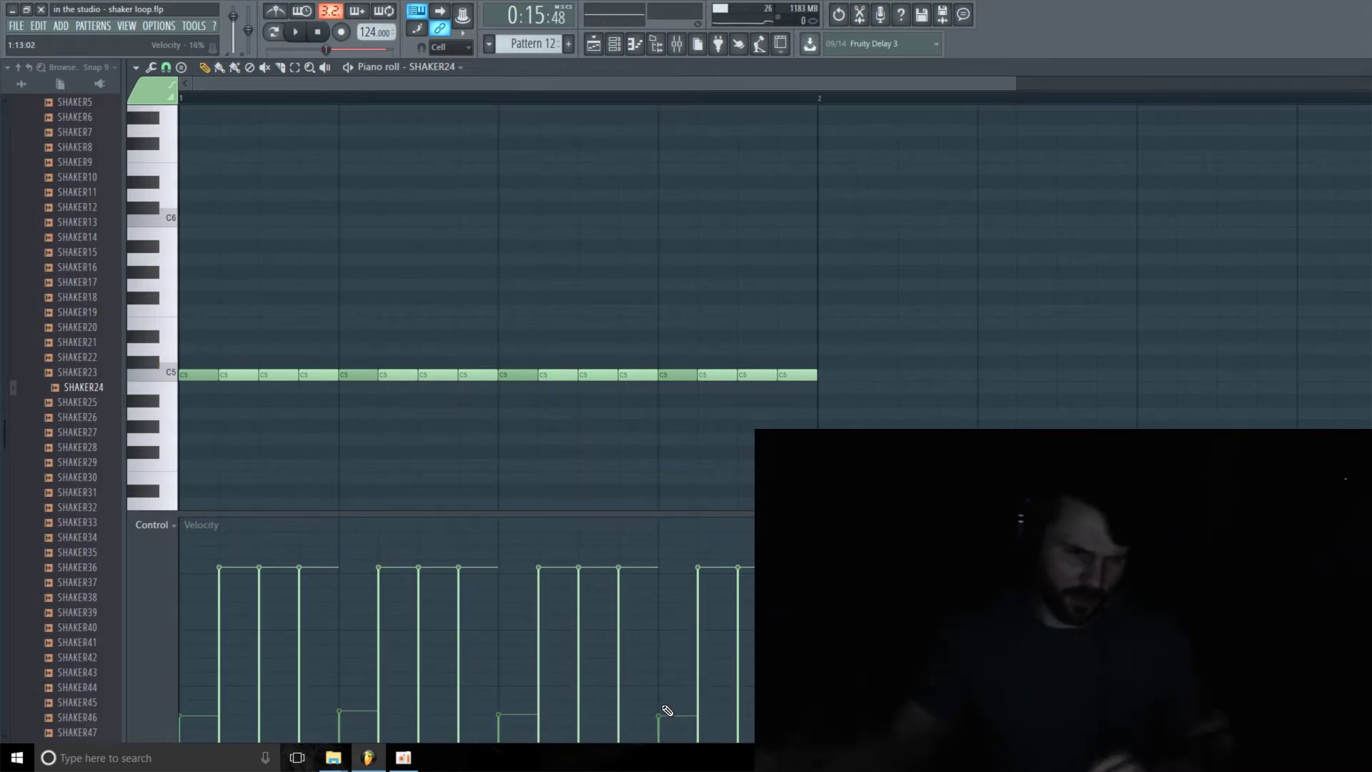
Shape the other three notes of every beat into a slightly rising velocity ramp, and play the loop.
left_click(224, 576)
left_click(226, 584)
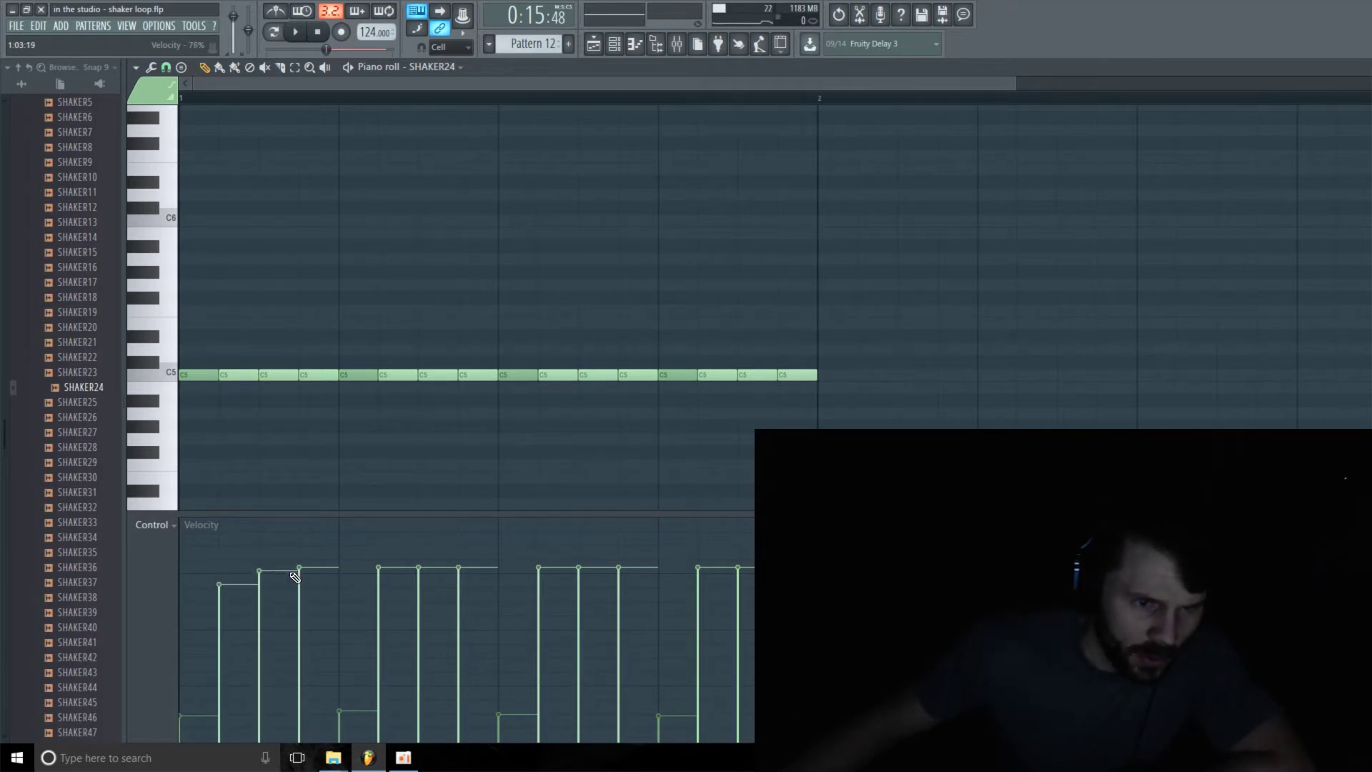
left_click(398, 577)
left_click(400, 585)
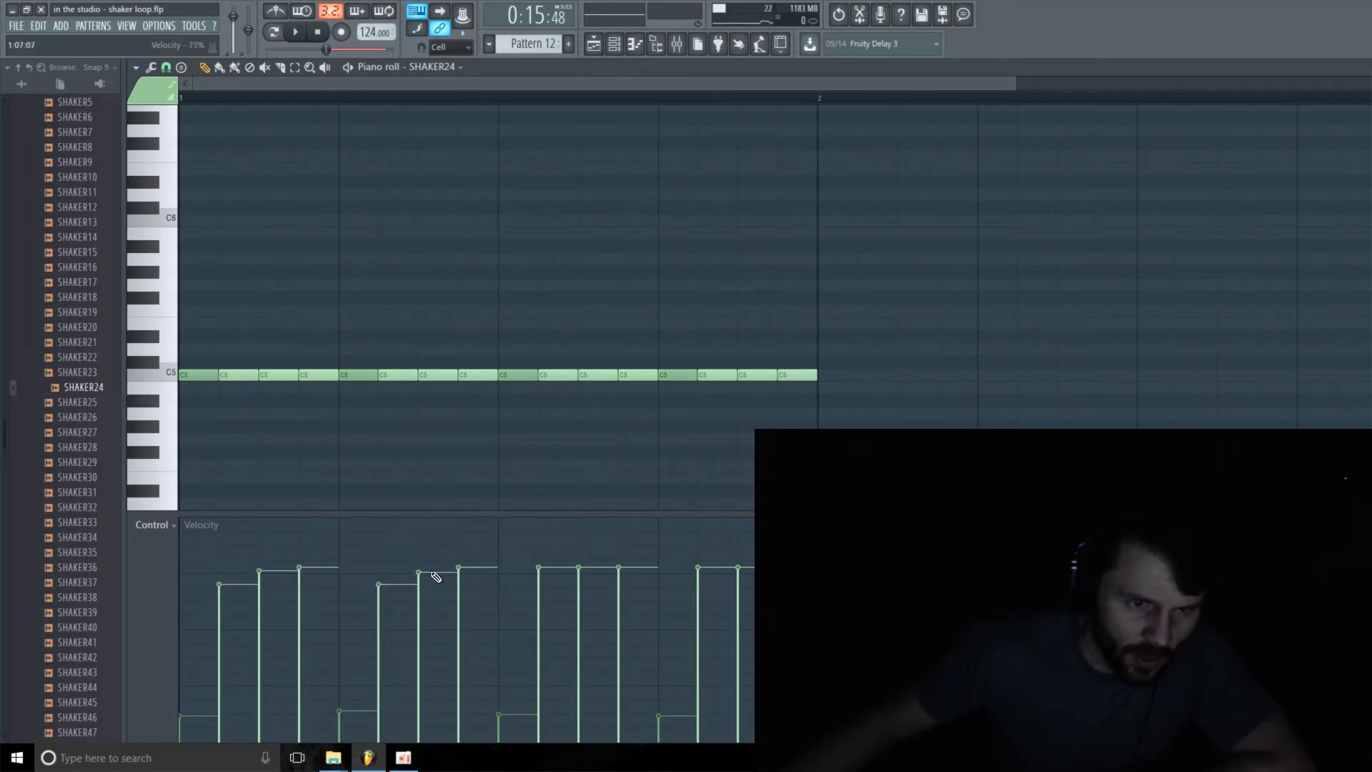
left_click(549, 572)
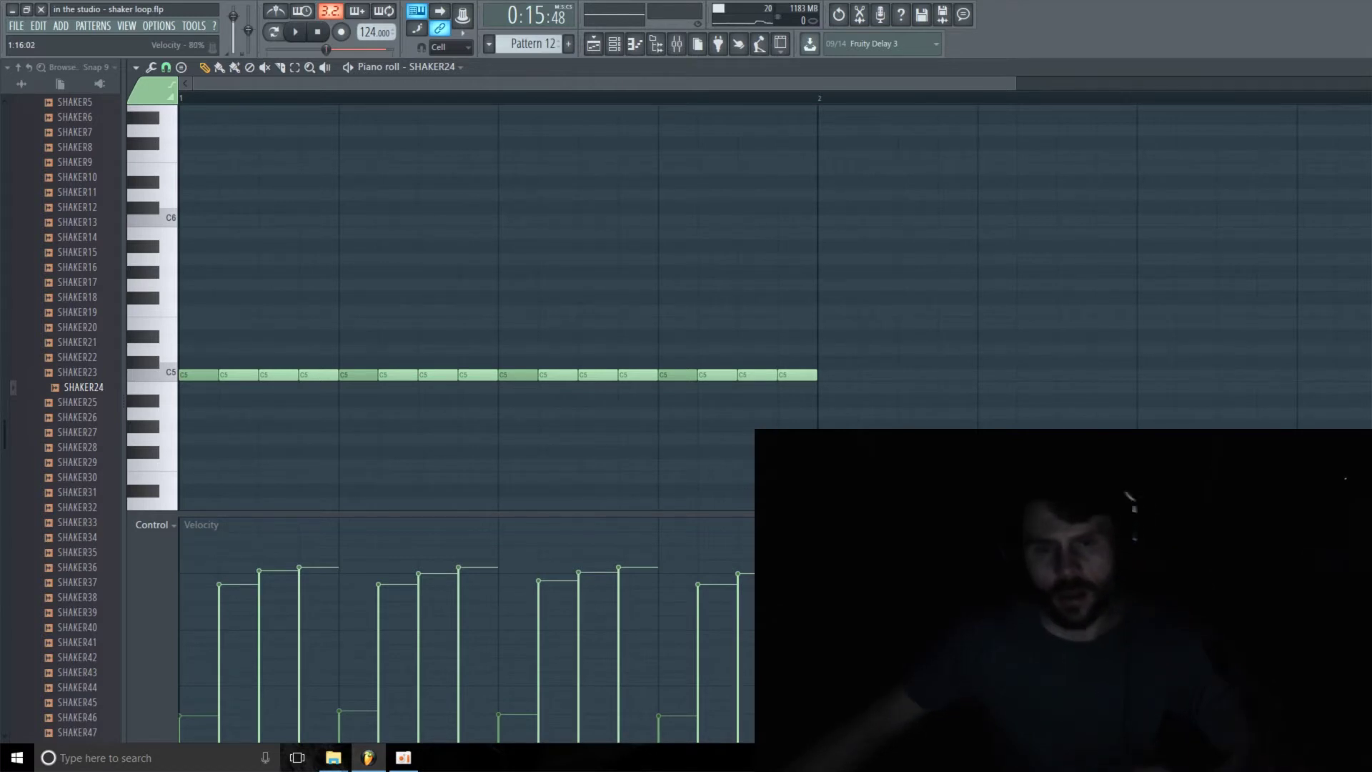
key("space")
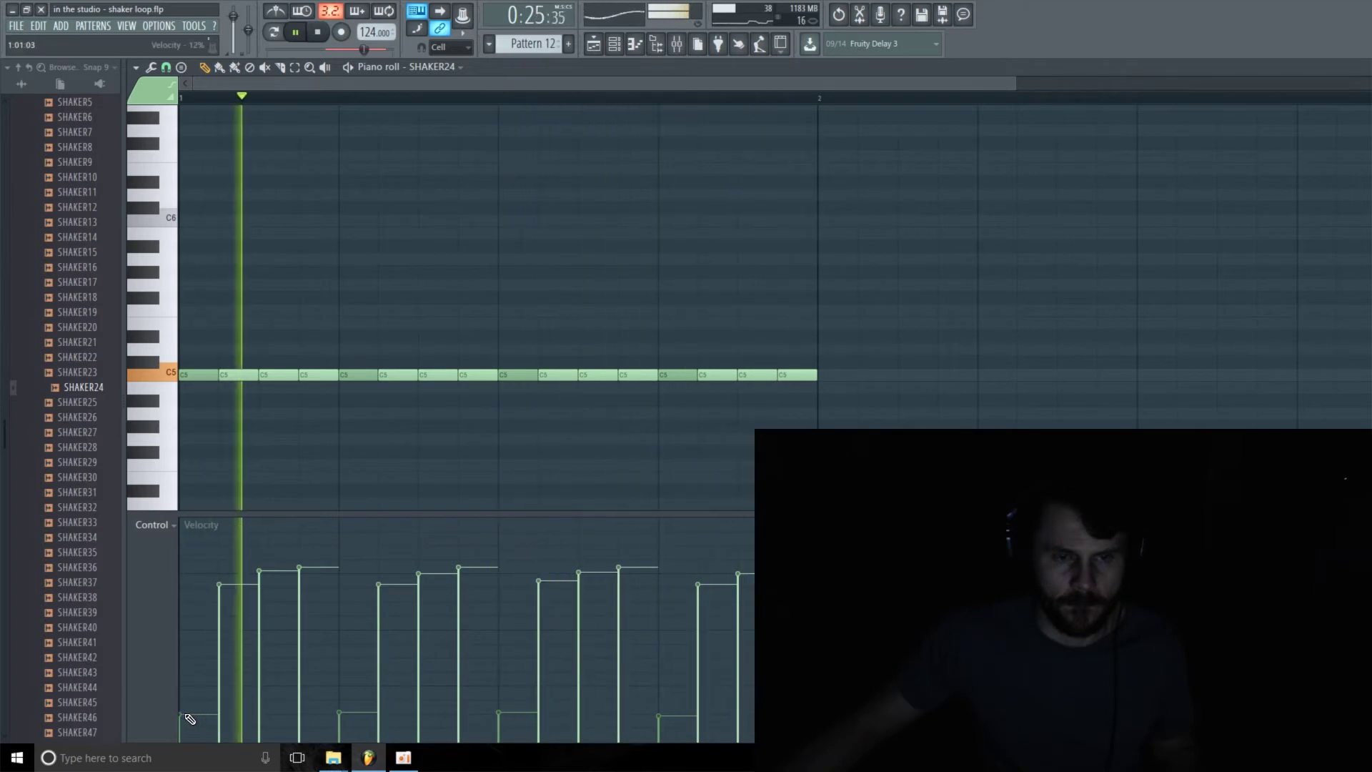
key("space")
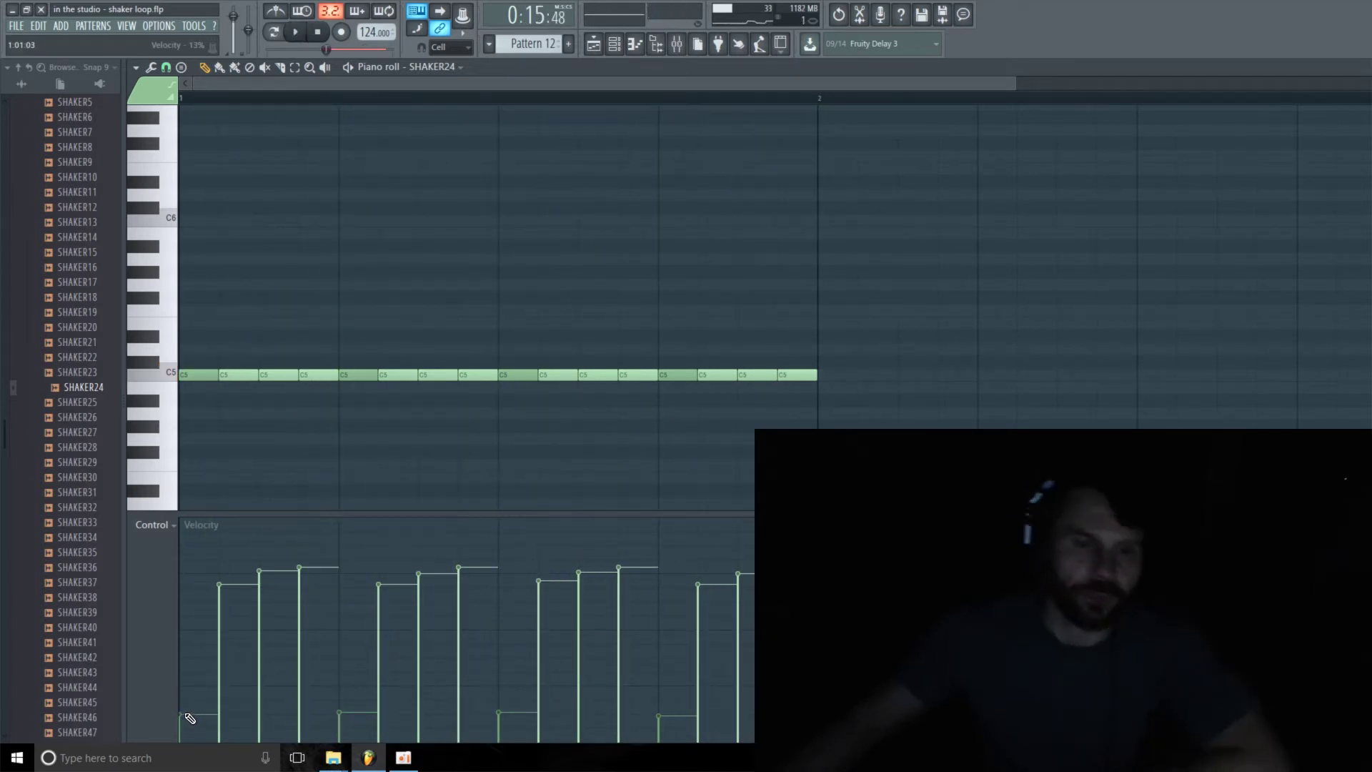
Return to the playlist and reduce the height of Track 22, which holds the Pattern 12 clips.
left_click(635, 44)
left_click(594, 44)
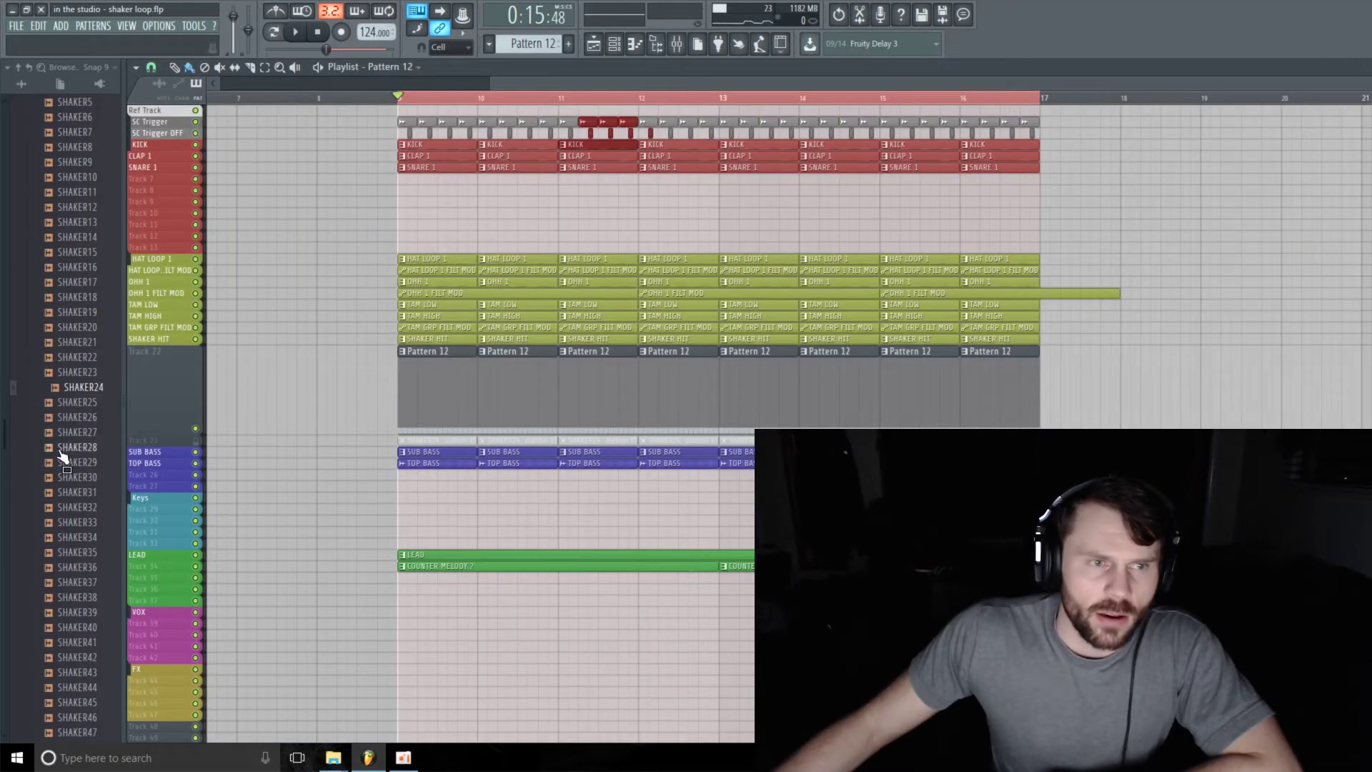
left_click_drag(149, 427, 156, 404)
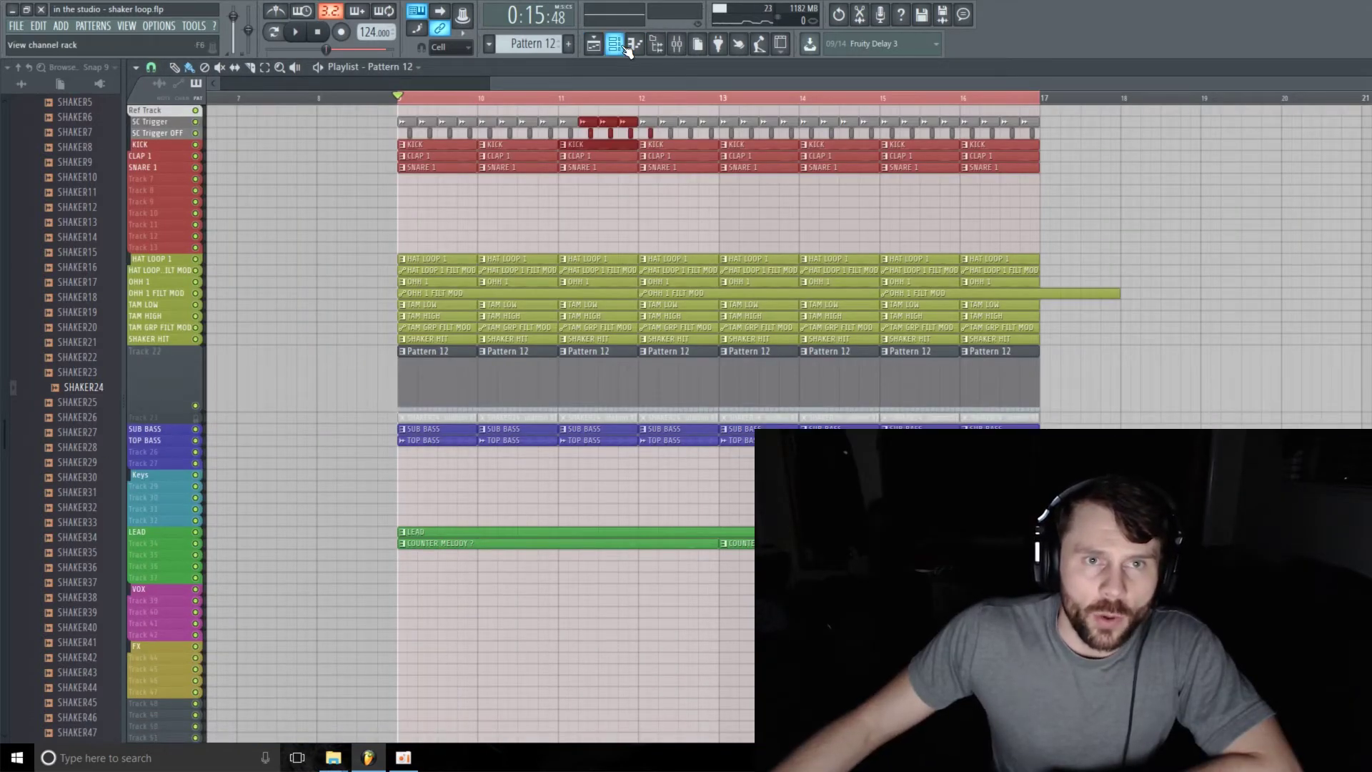
Enable the volume envelope for the SHAKER24 channel and set its attack, hold, decay and sustain to minimum.
left_click(635, 43)
left_click_drag(951, 162, 786, 111)
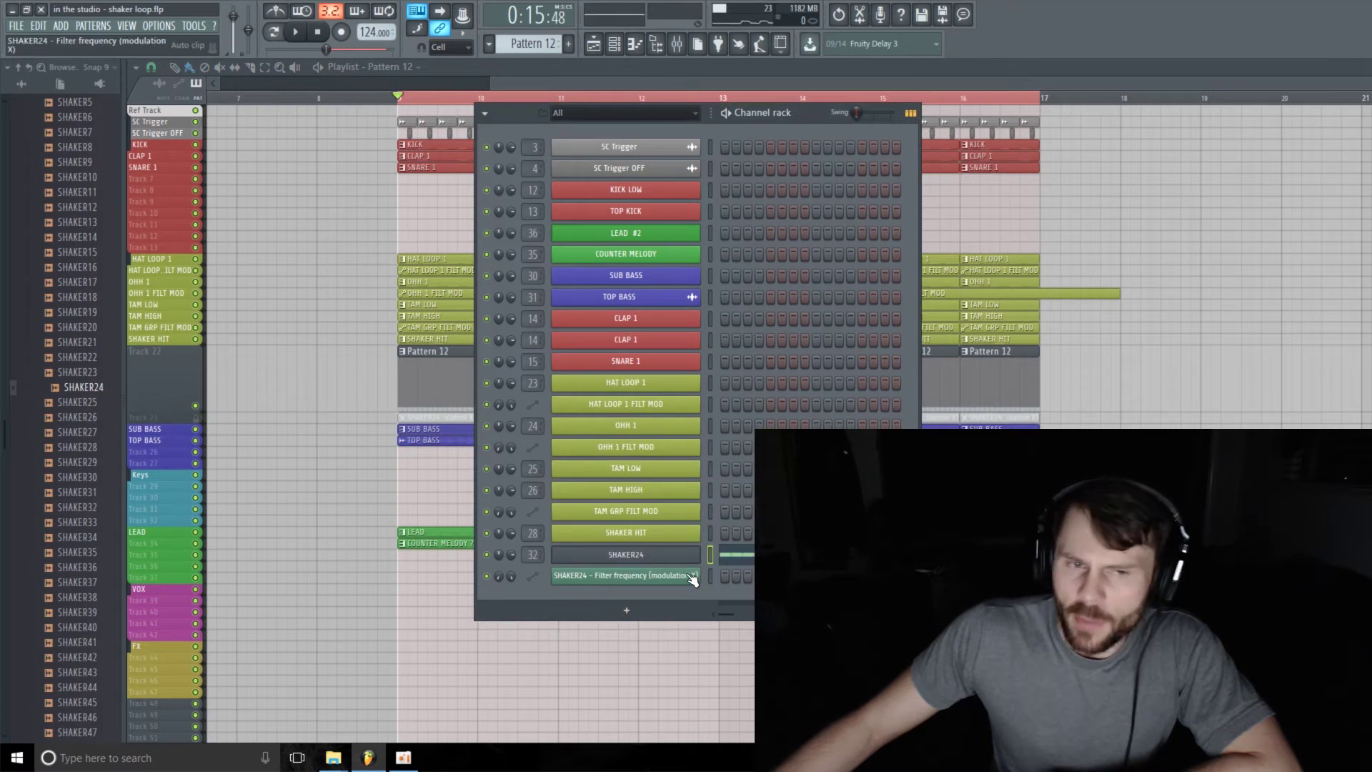
left_click(640, 561)
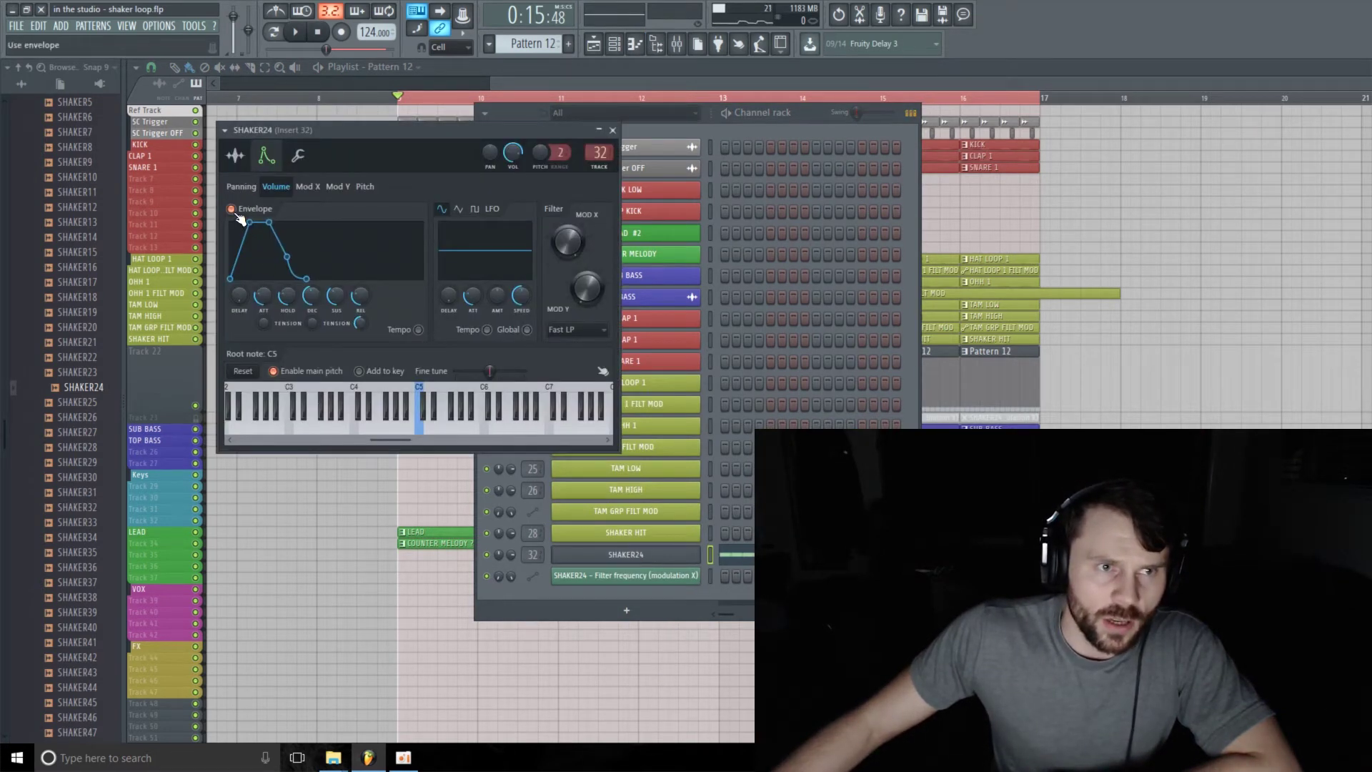
left_click_drag(264, 301, 311, 307)
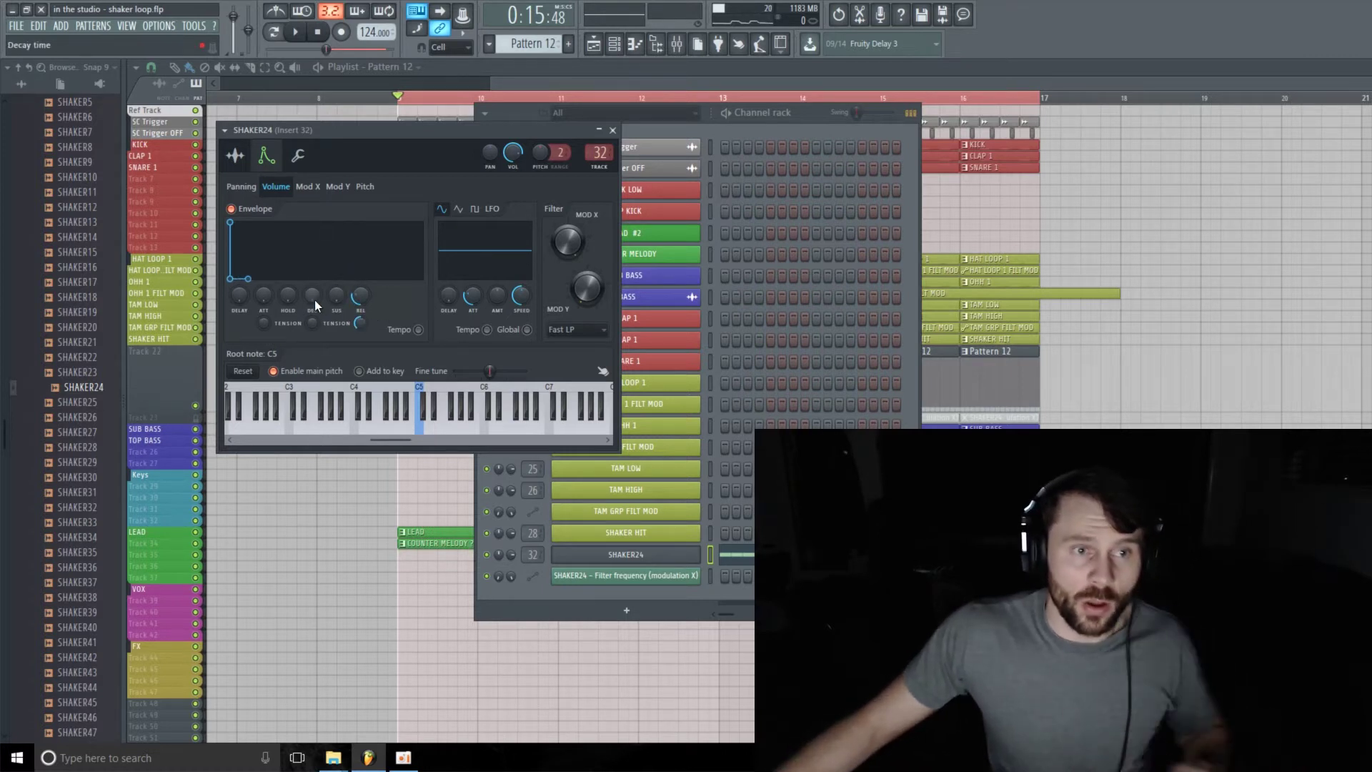
Raise the envelope's decay slightly, set its release to minimum, and play the loop.
left_click_drag(312, 298, 312, 295)
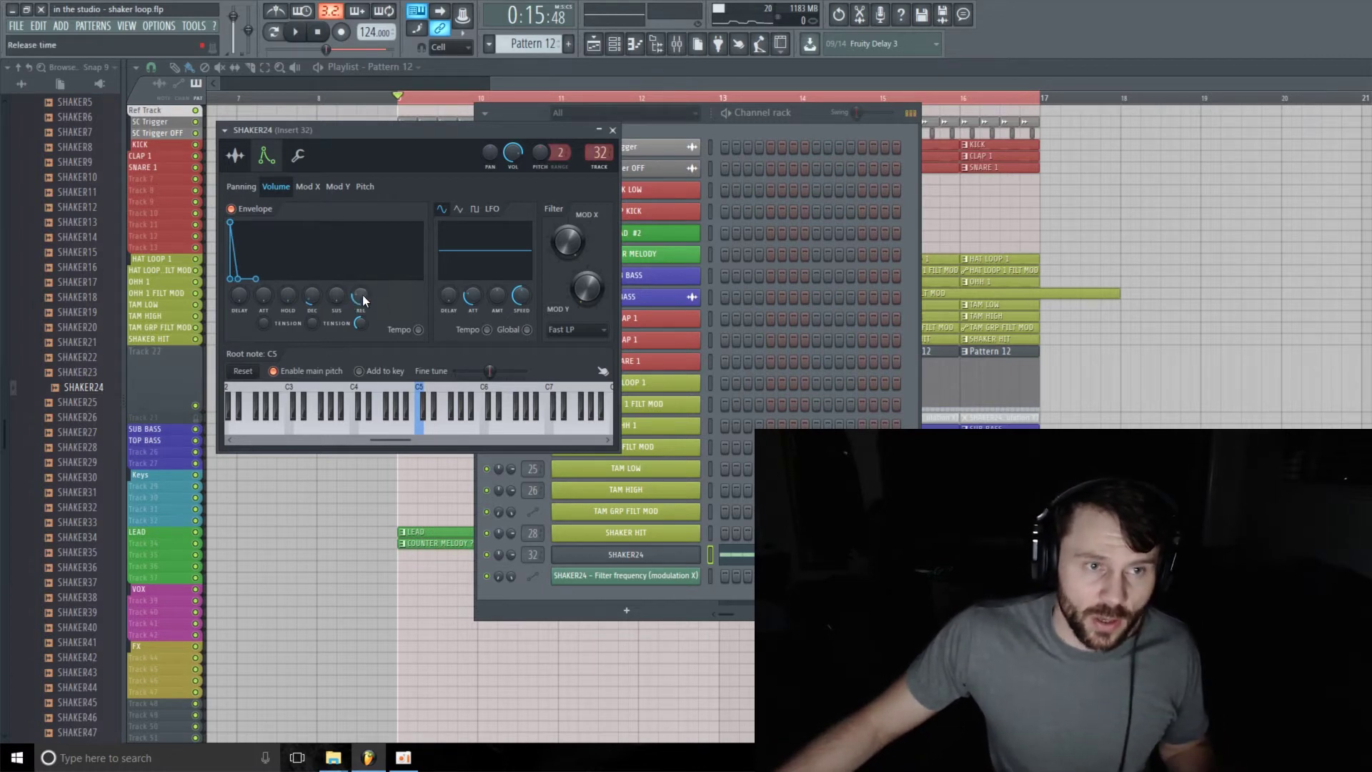
left_click_drag(372, 298, 372, 336)
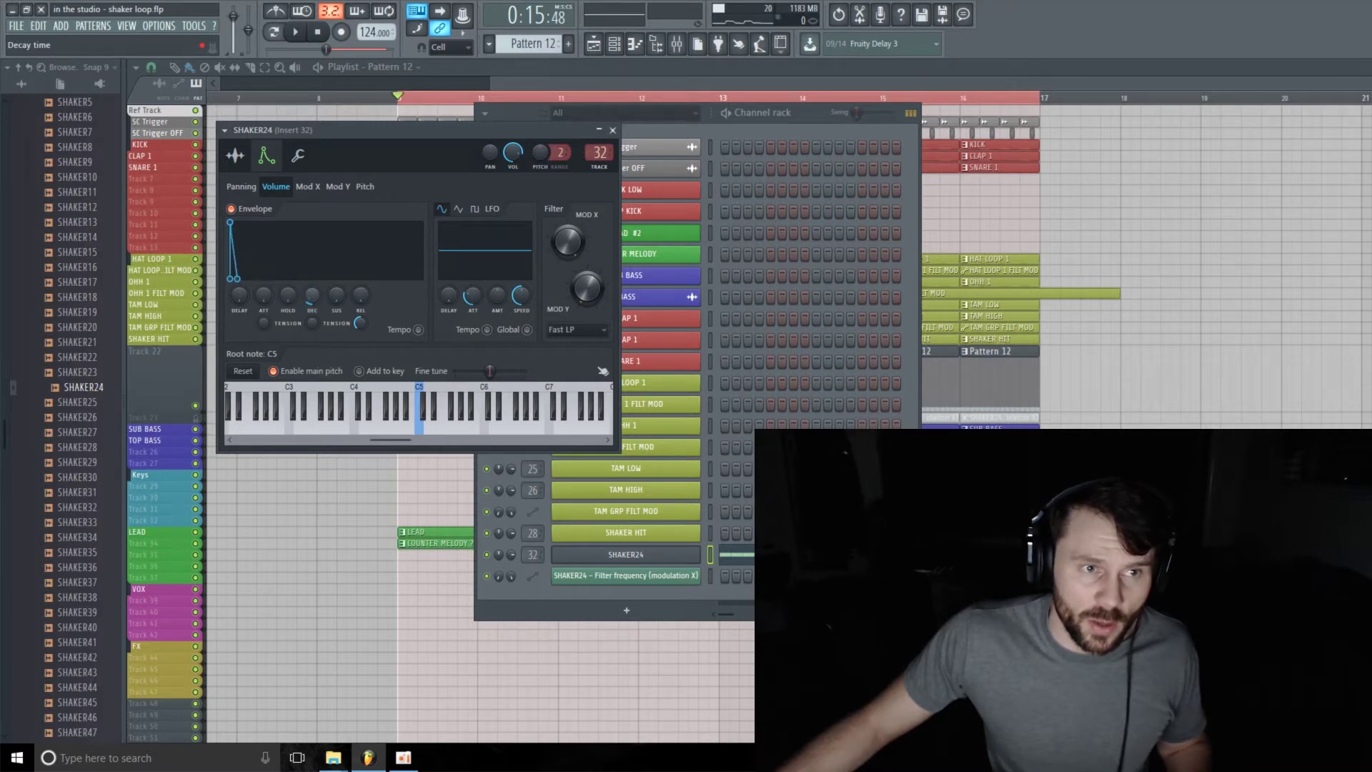
key("space")
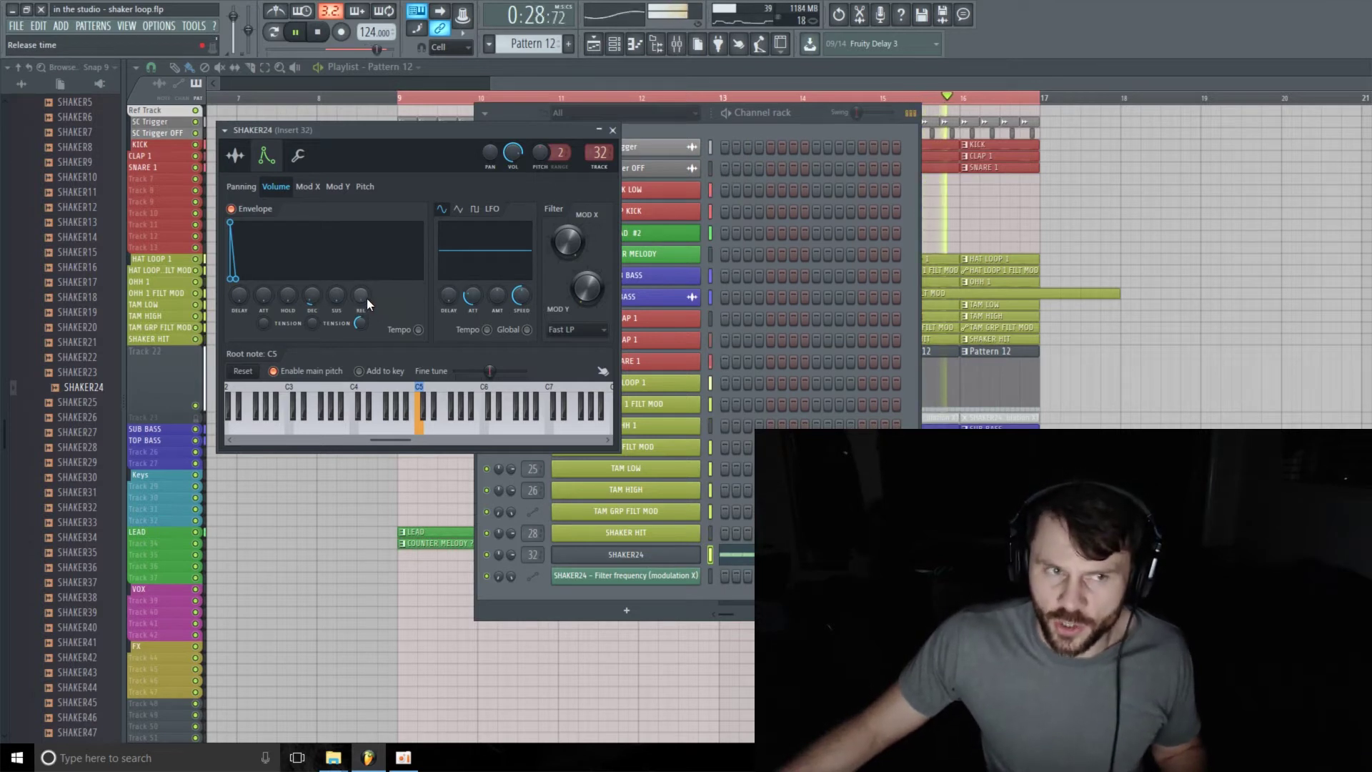
Raise the SHAKER24 volume envelope's release slightly while the loop plays, and stop playback.
left_click_drag(367, 298, 367, 285)
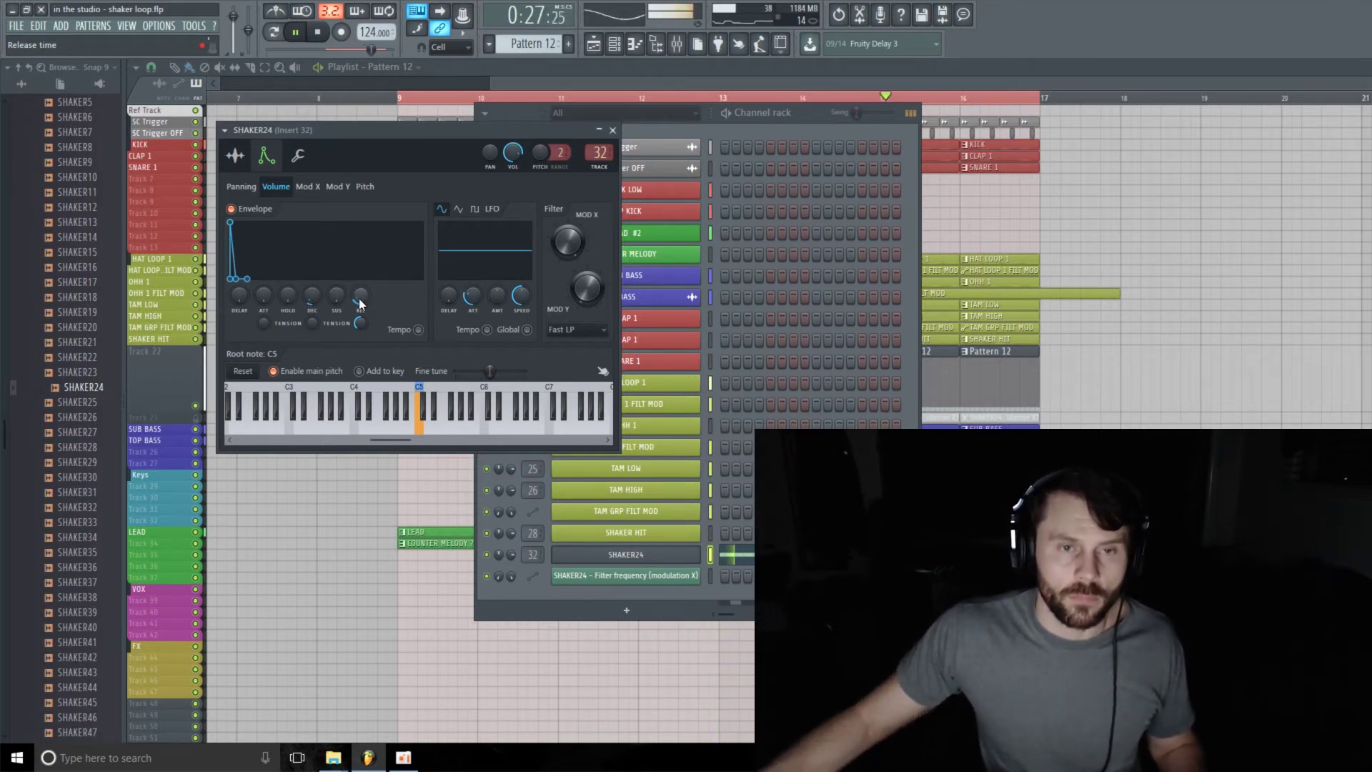
key("space")
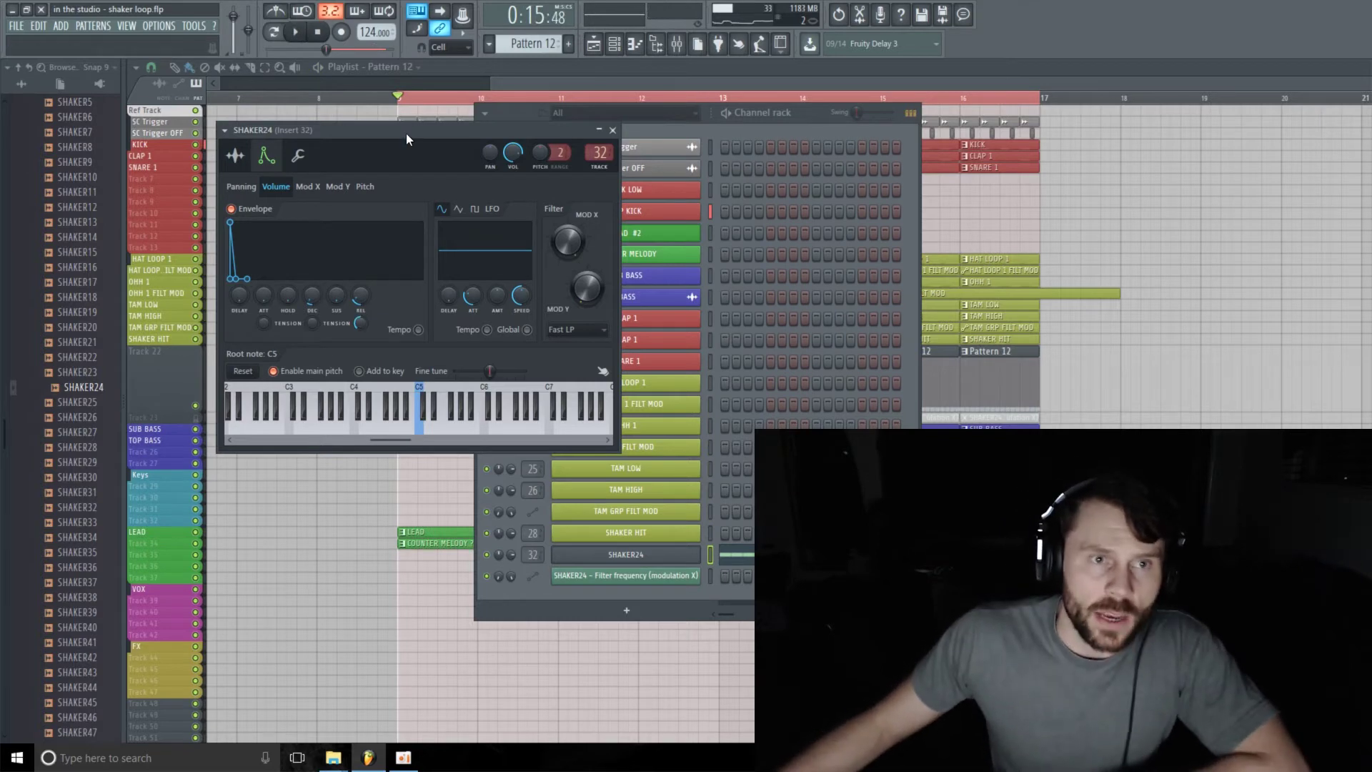
left_click_drag(406, 133, 407, 123)
Remove Fruity Delay 2 and Fruity Reeverb 2 from the effect slots of mixer track Insert 32.
left_click(677, 45)
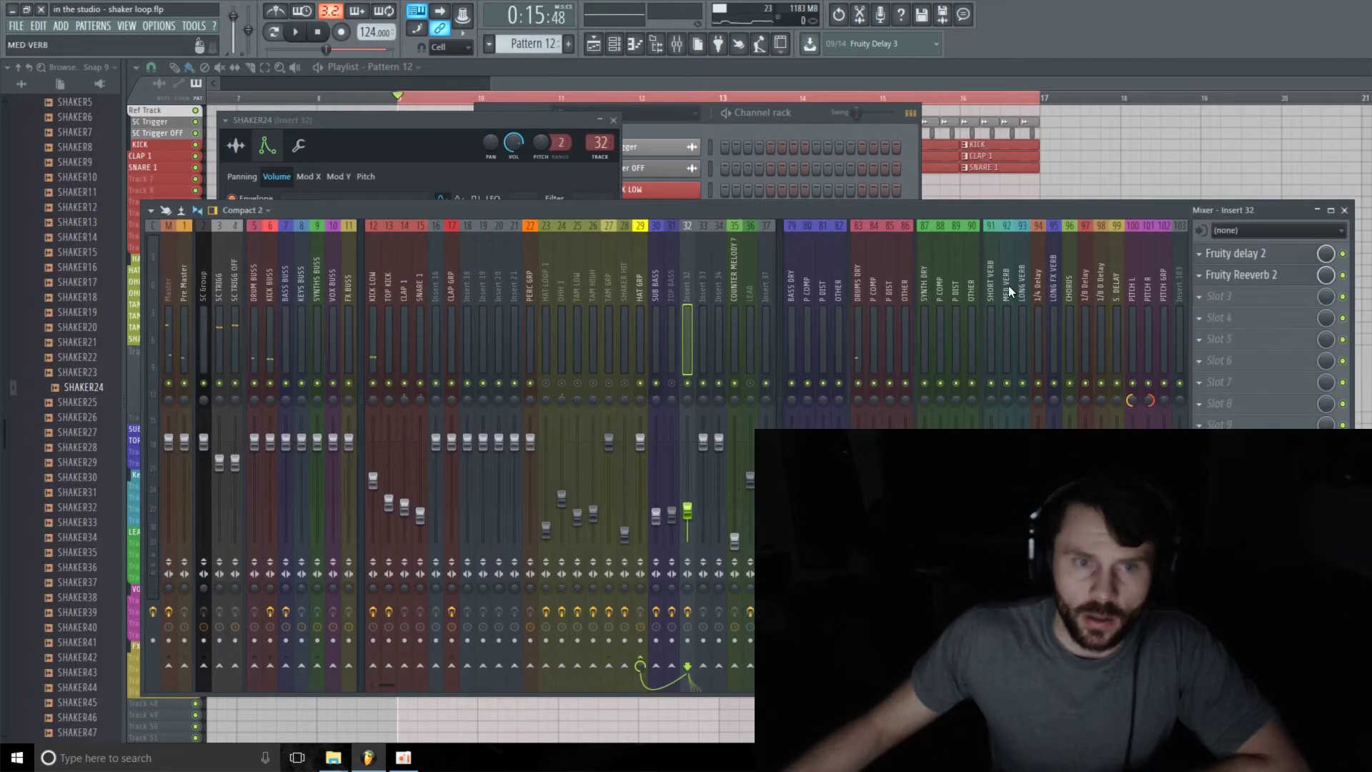
left_click(1201, 254)
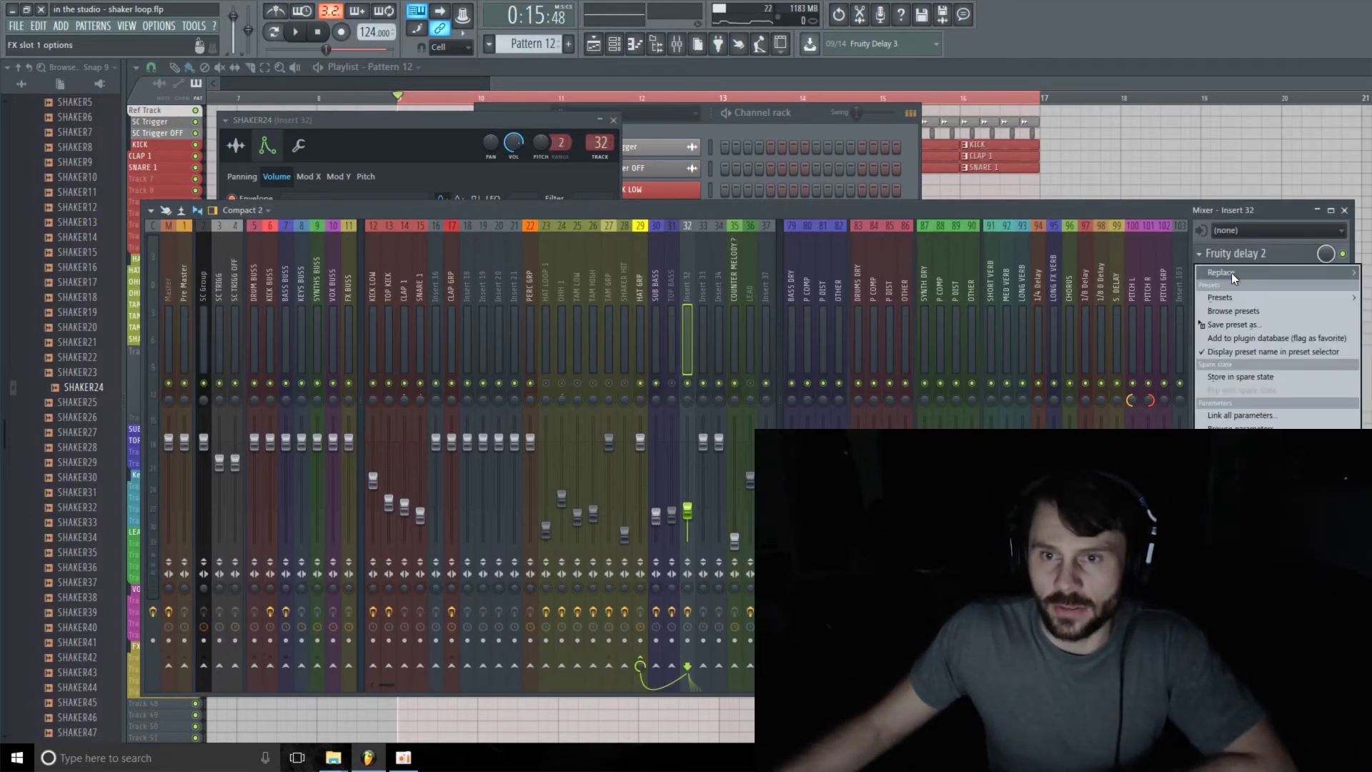
mouse_move(1233, 272)
left_click(723, 40)
left_click(1200, 275)
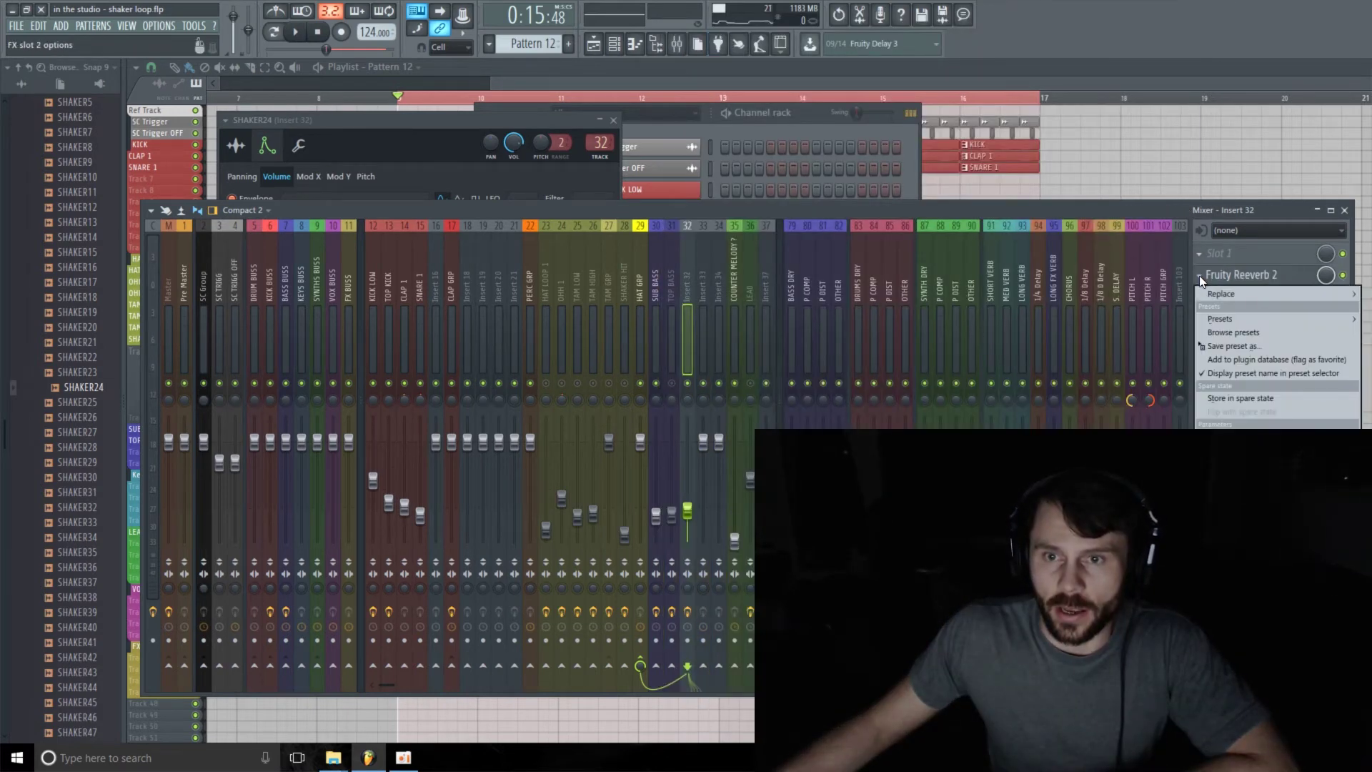
left_click(710, 32)
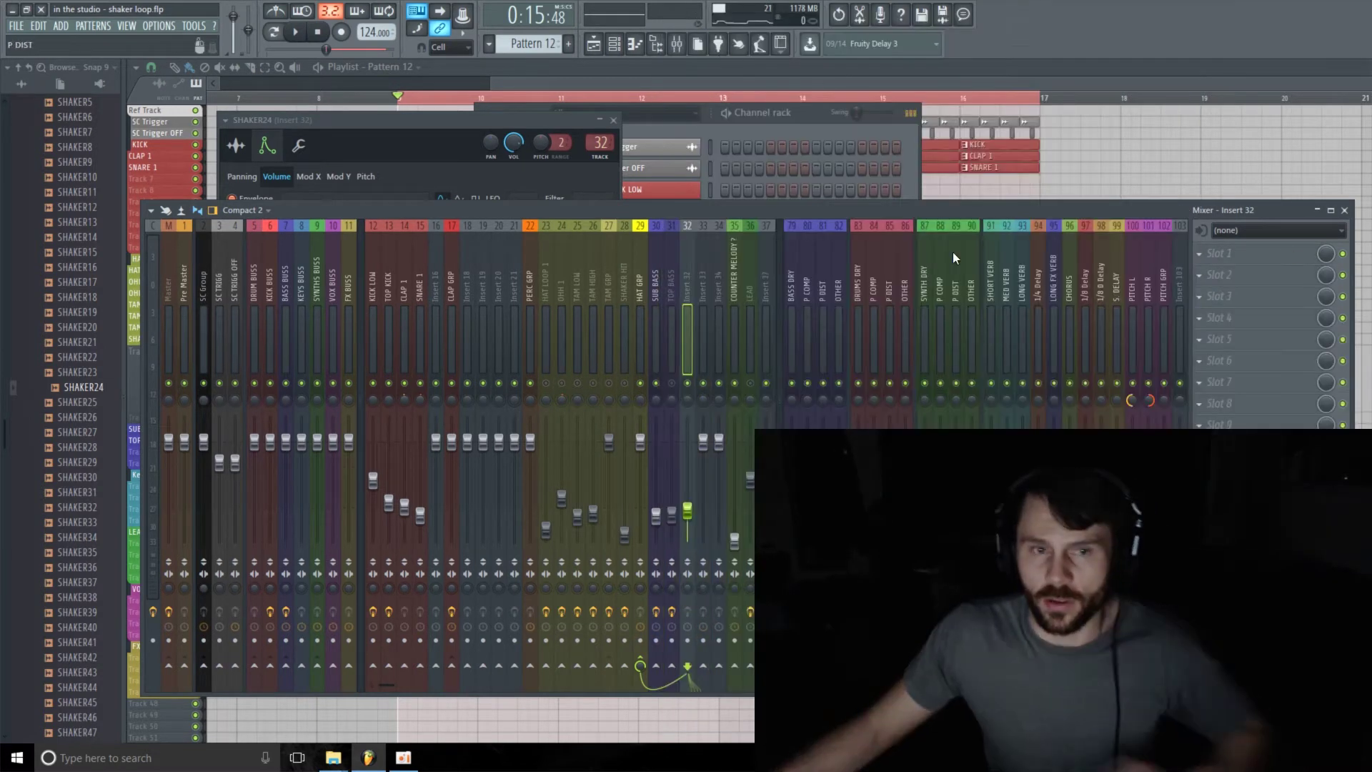
Play the loop without the effects, with the SHAKER24 volume envelope settings in front of the mixer.
key("space")
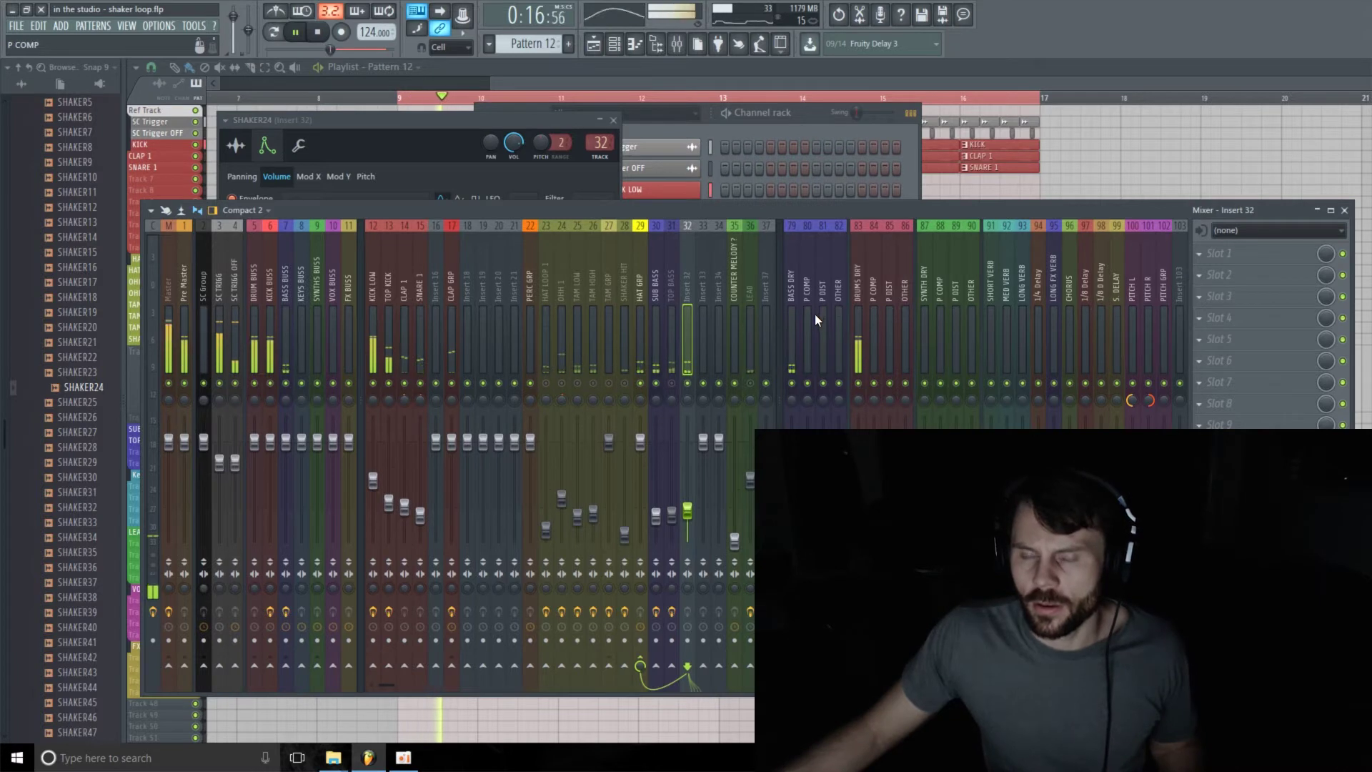
left_click_drag(963, 208, 913, 188)
left_click(481, 126)
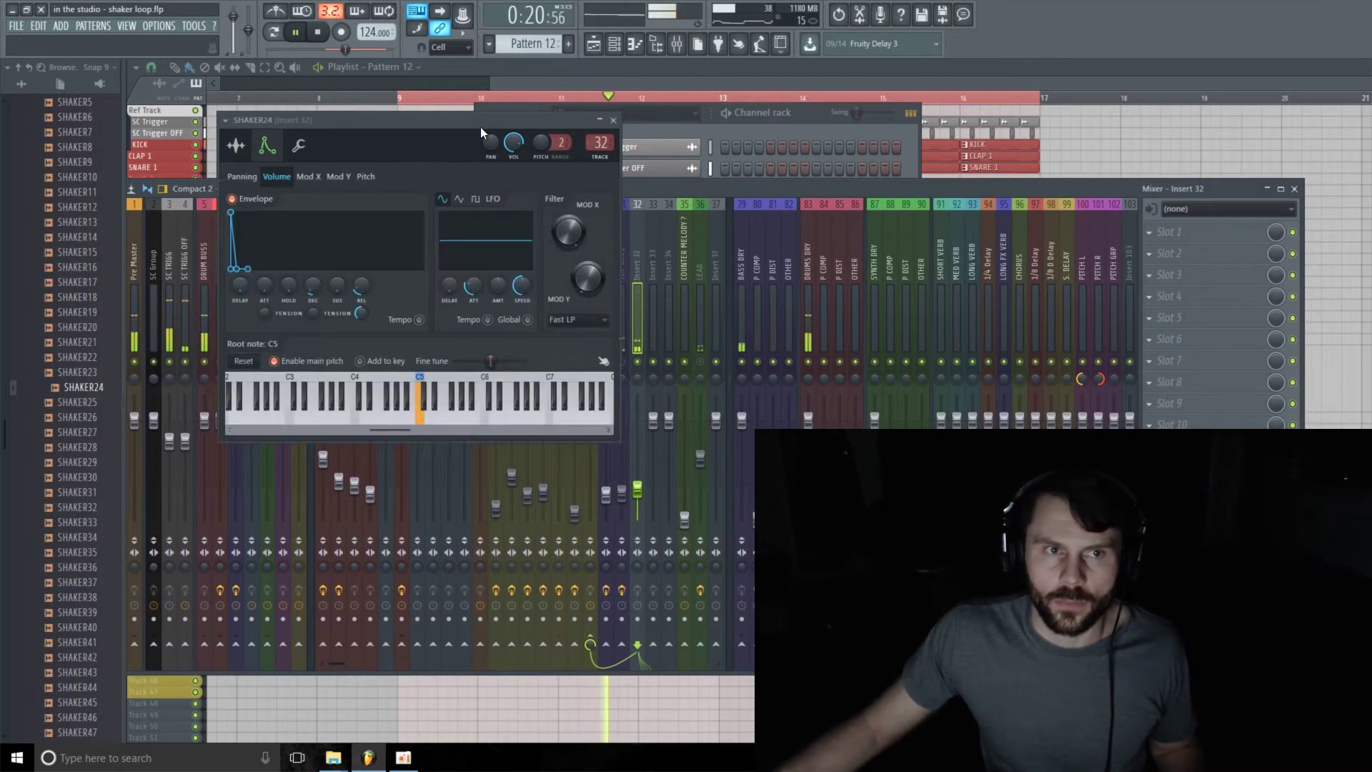
left_click_drag(481, 127, 475, 118)
key("space")
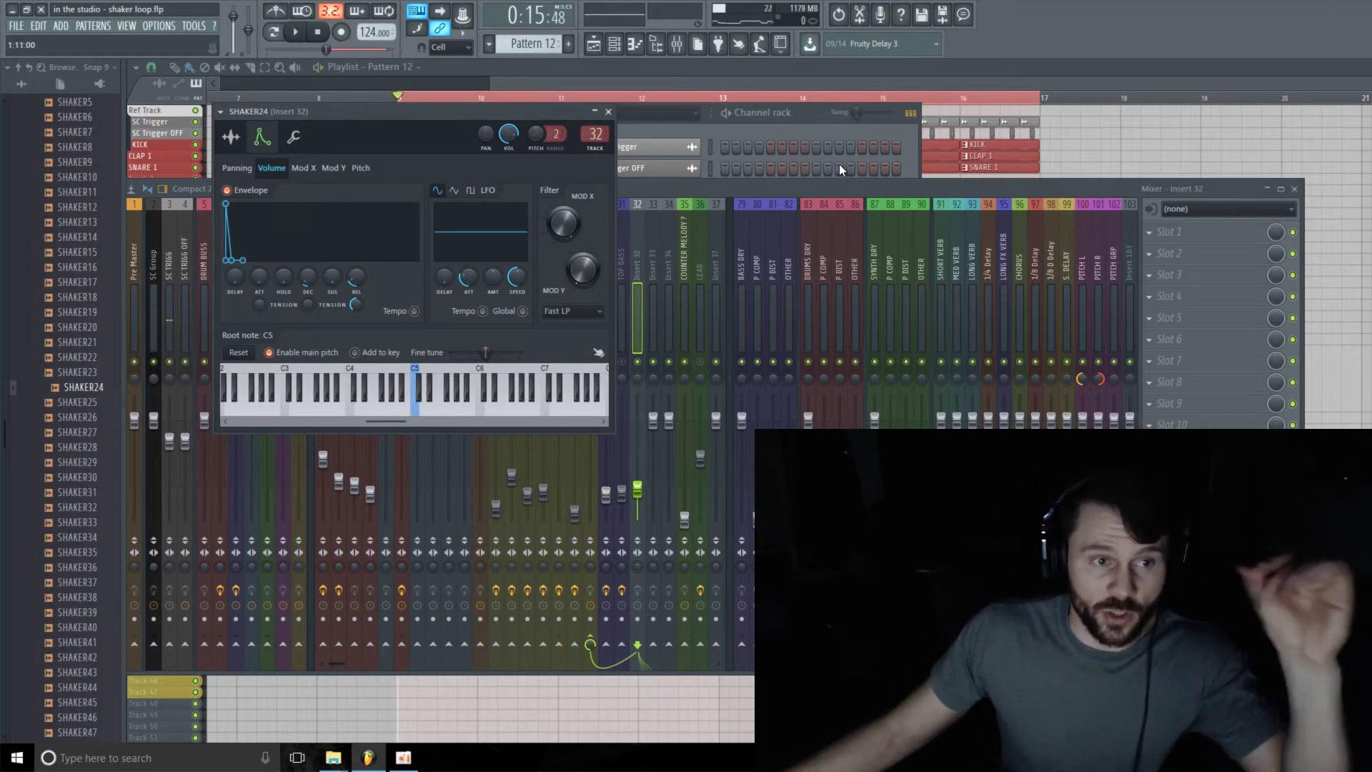
Play the loop and compare SHAKER24 with its volume envelope disabled and enabled.
key("space")
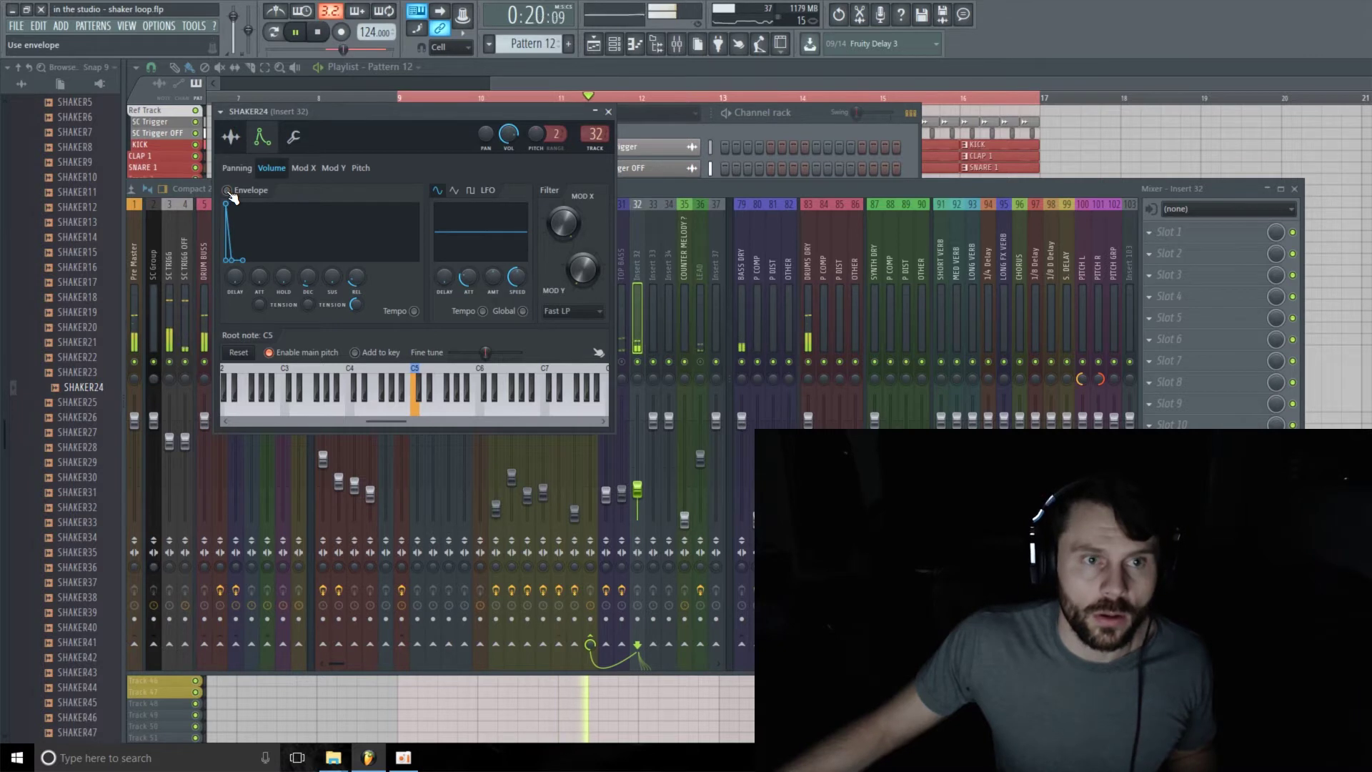
left_click(227, 191)
key("space")
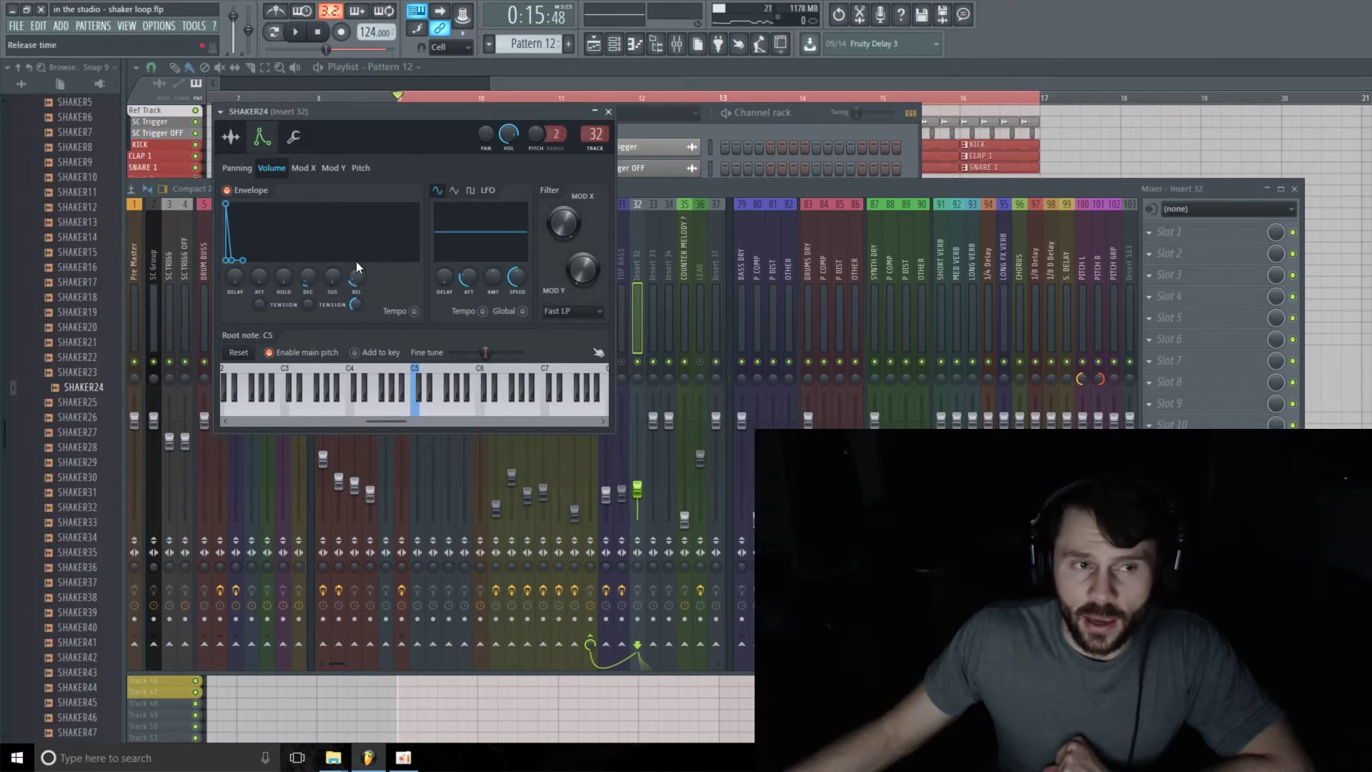
left_click_drag(515, 118, 503, 97)
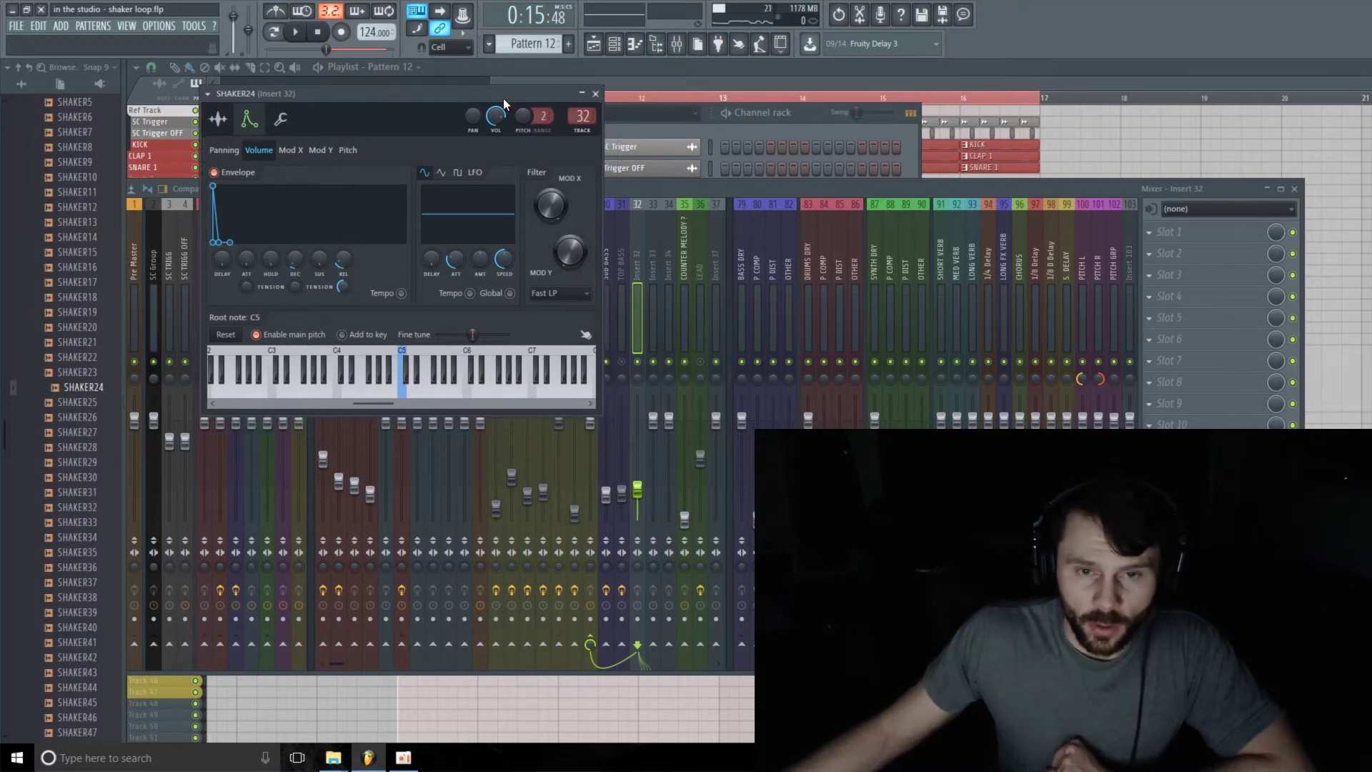
left_click(1200, 241)
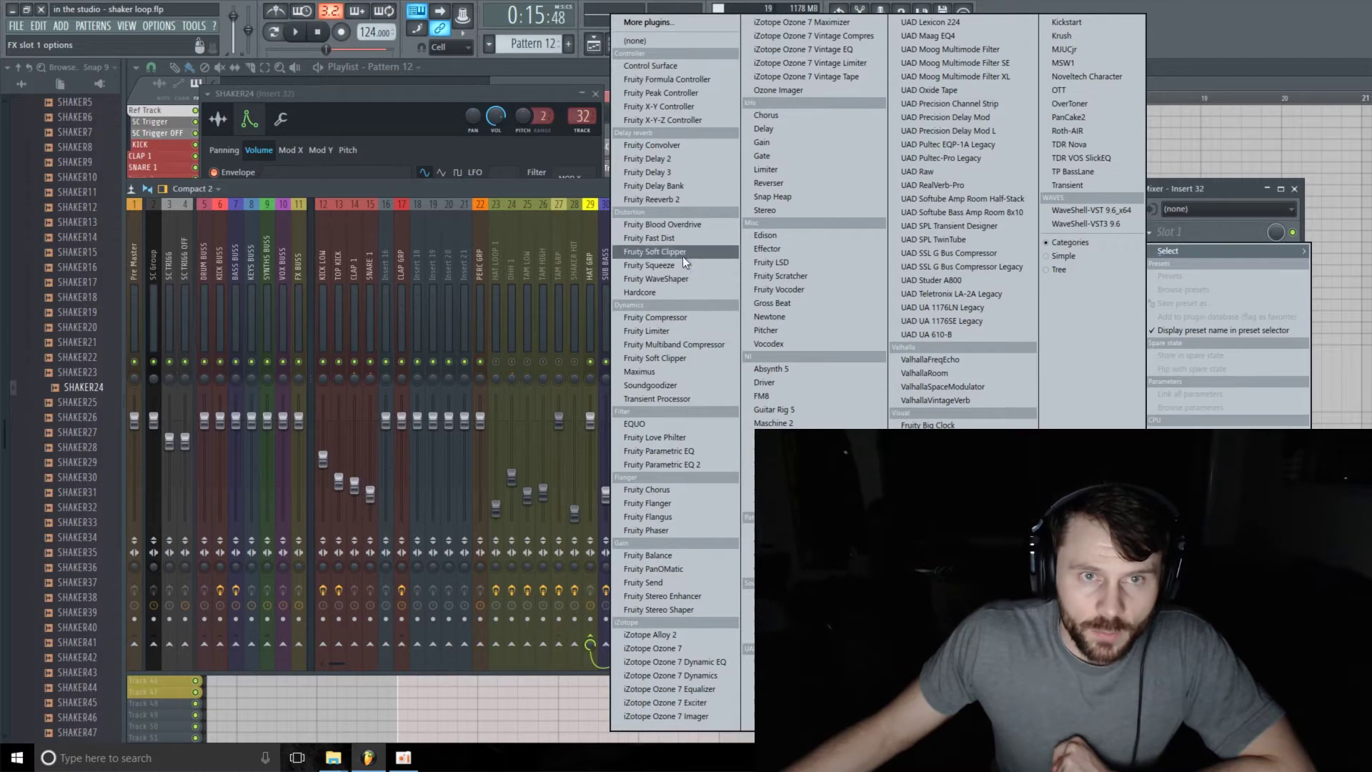
left_click(701, 78)
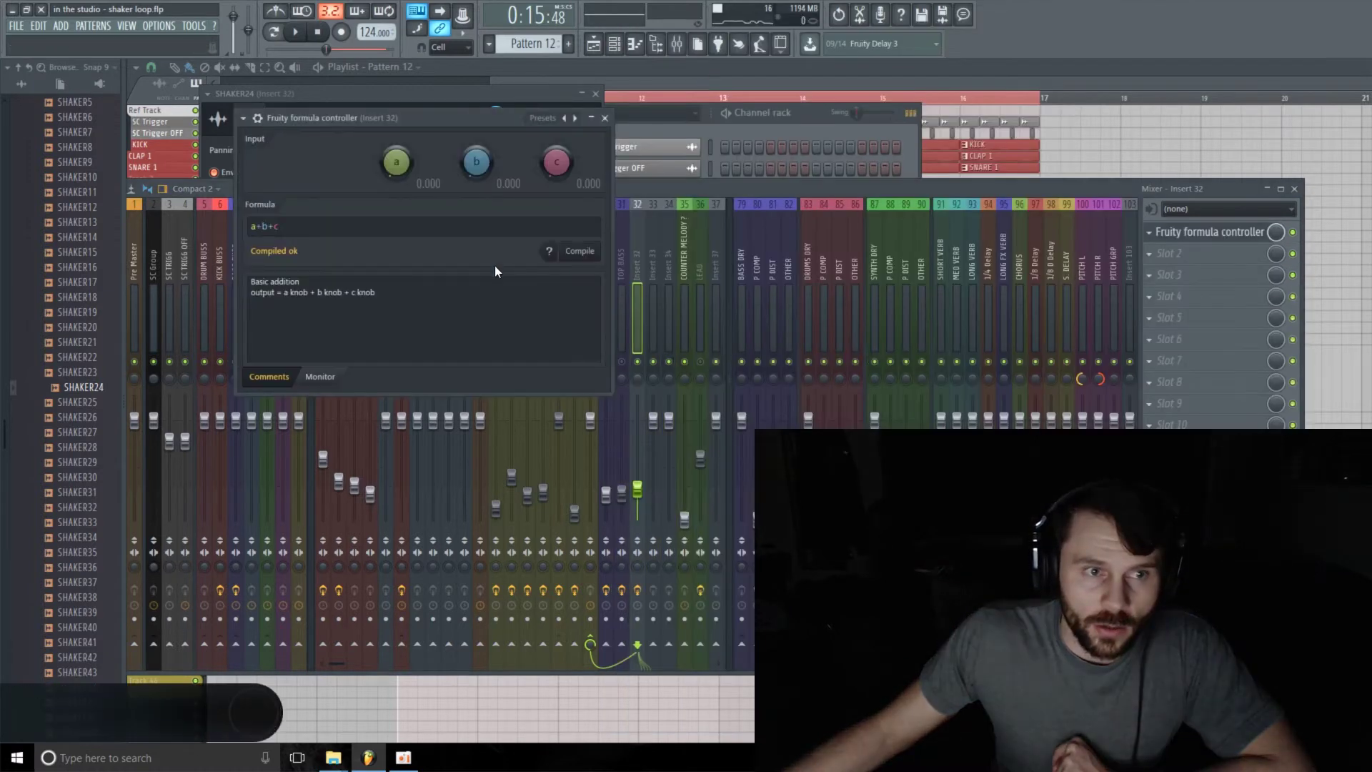
left_click(605, 118)
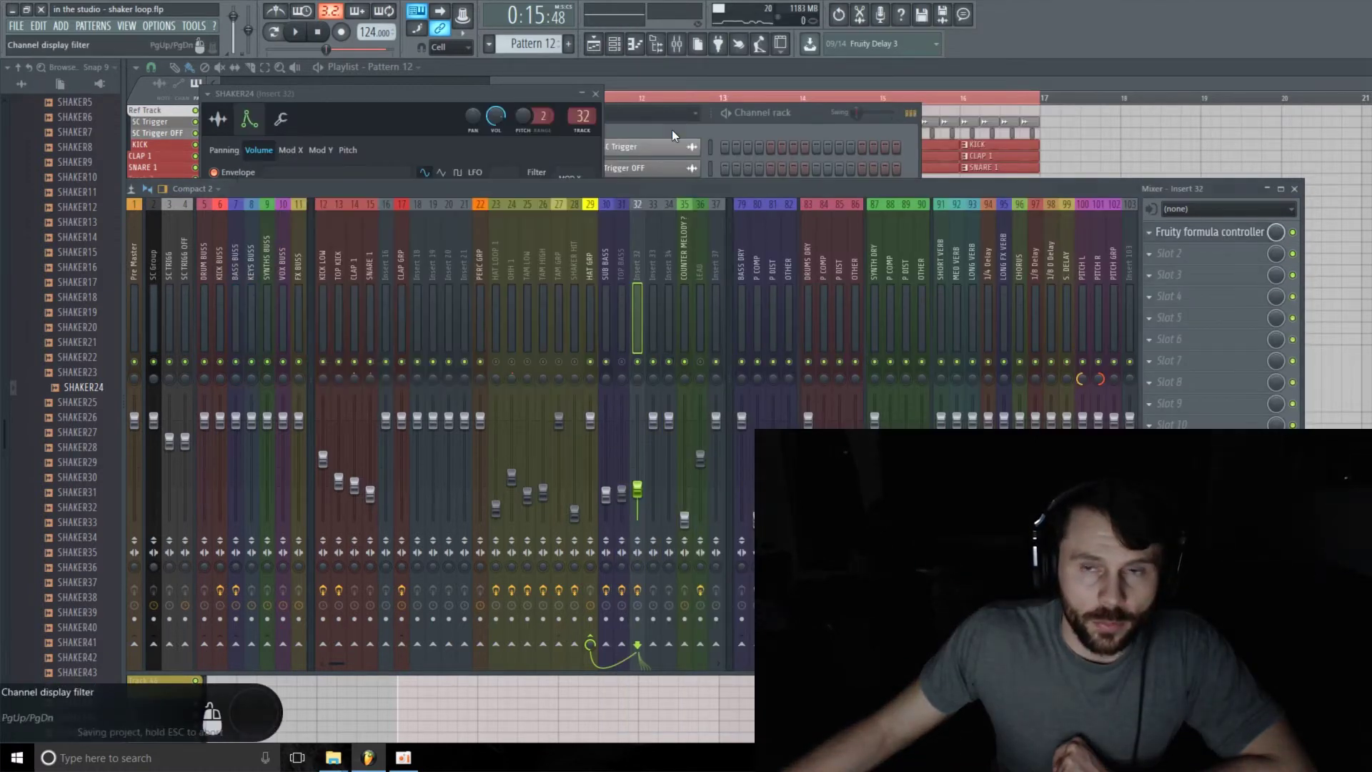
Load Fruity Peak Controller into slot 1 of Insert 32 and arrange its window beside the SHAKER24 settings.
left_click(1160, 238)
right_click(1165, 232)
mouse_move(1172, 251)
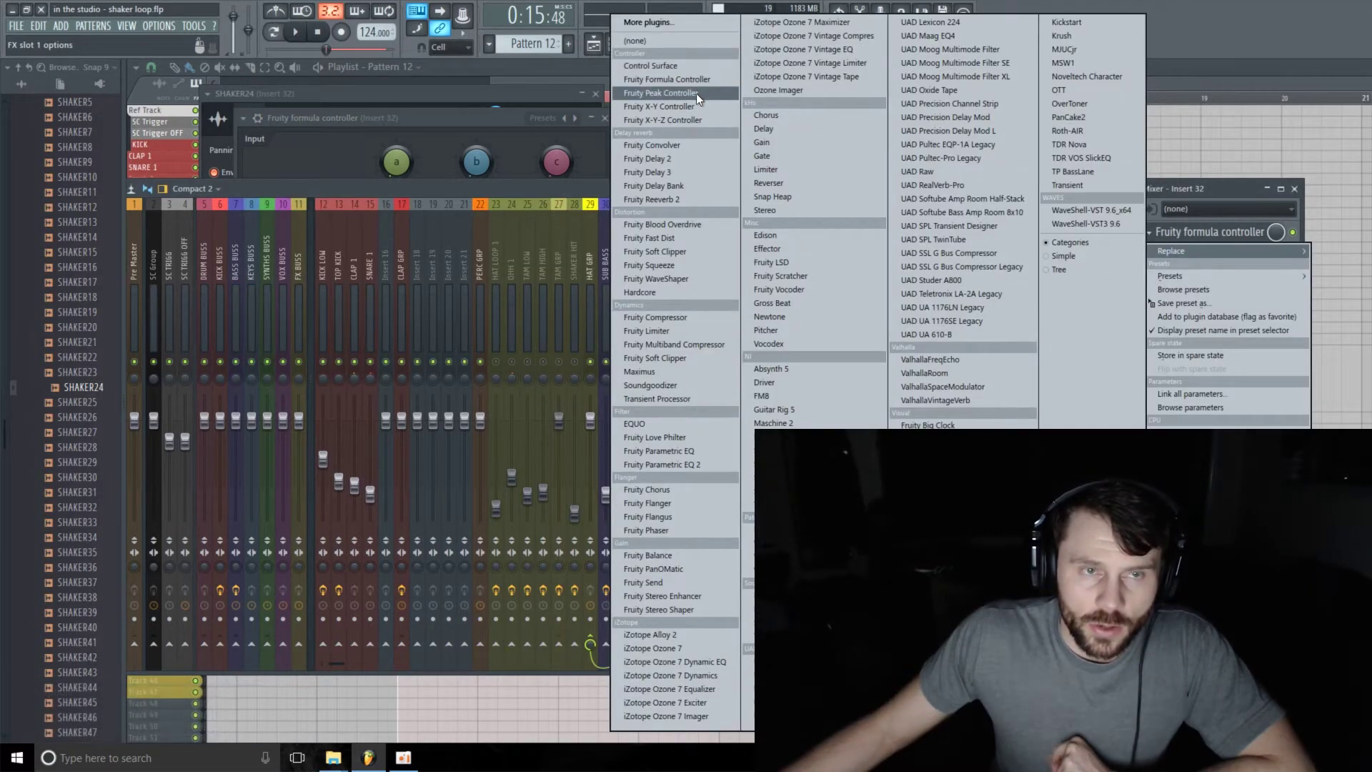
left_click(661, 93)
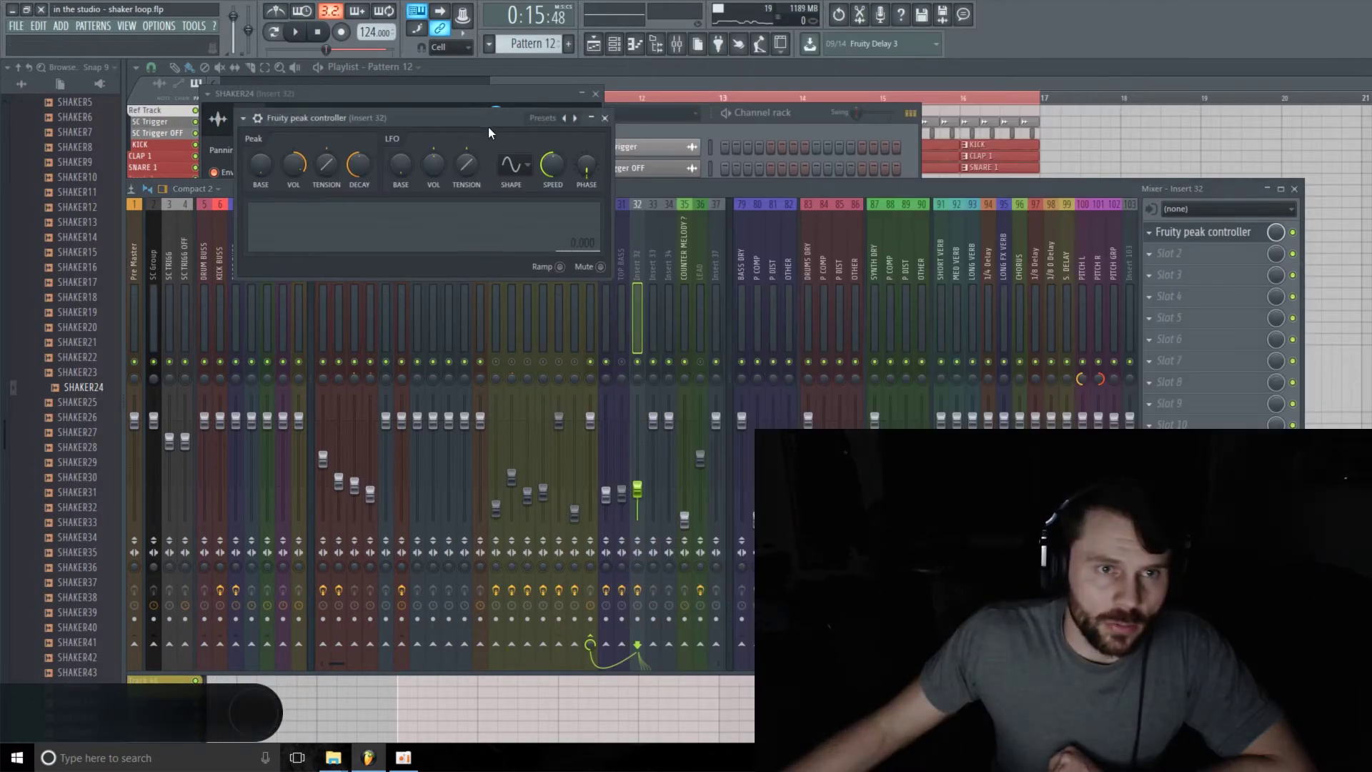
left_click_drag(564, 110, 525, 103)
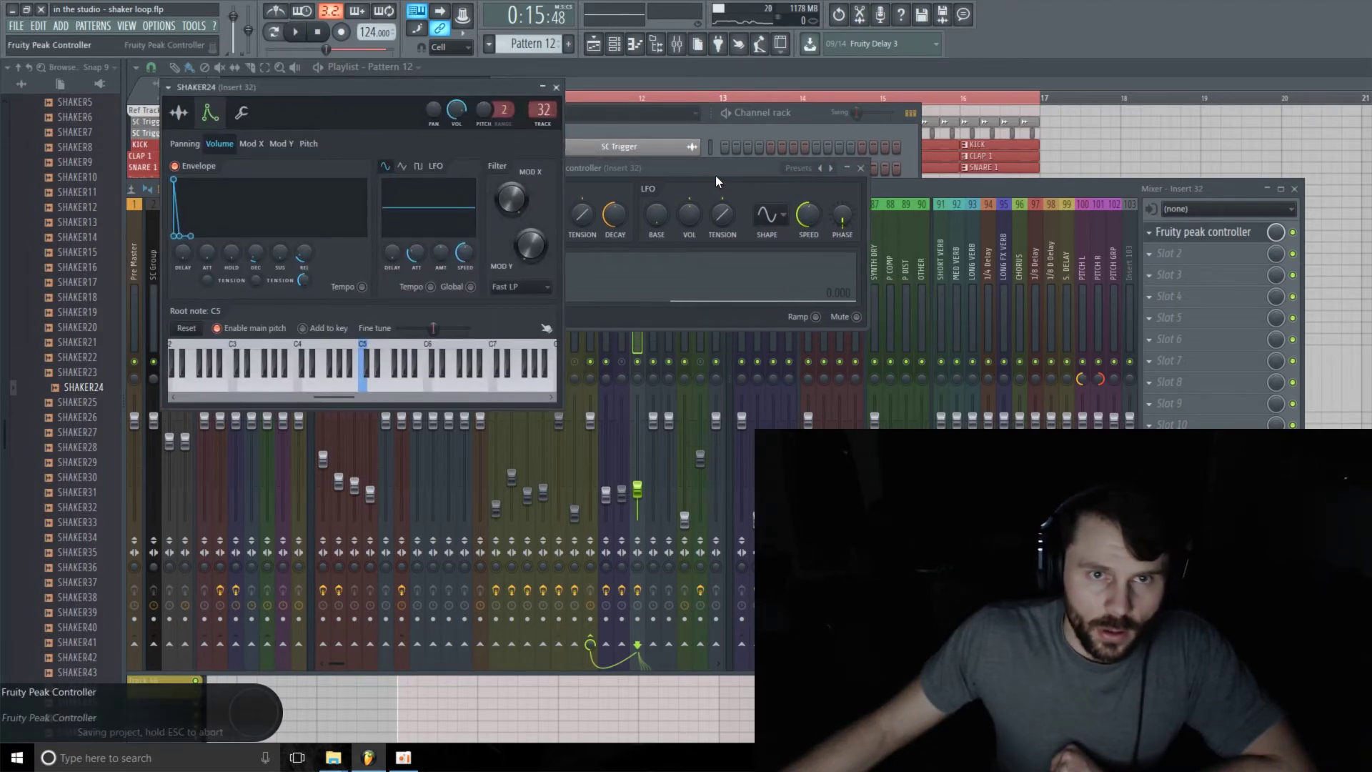
left_click_drag(716, 176, 837, 141)
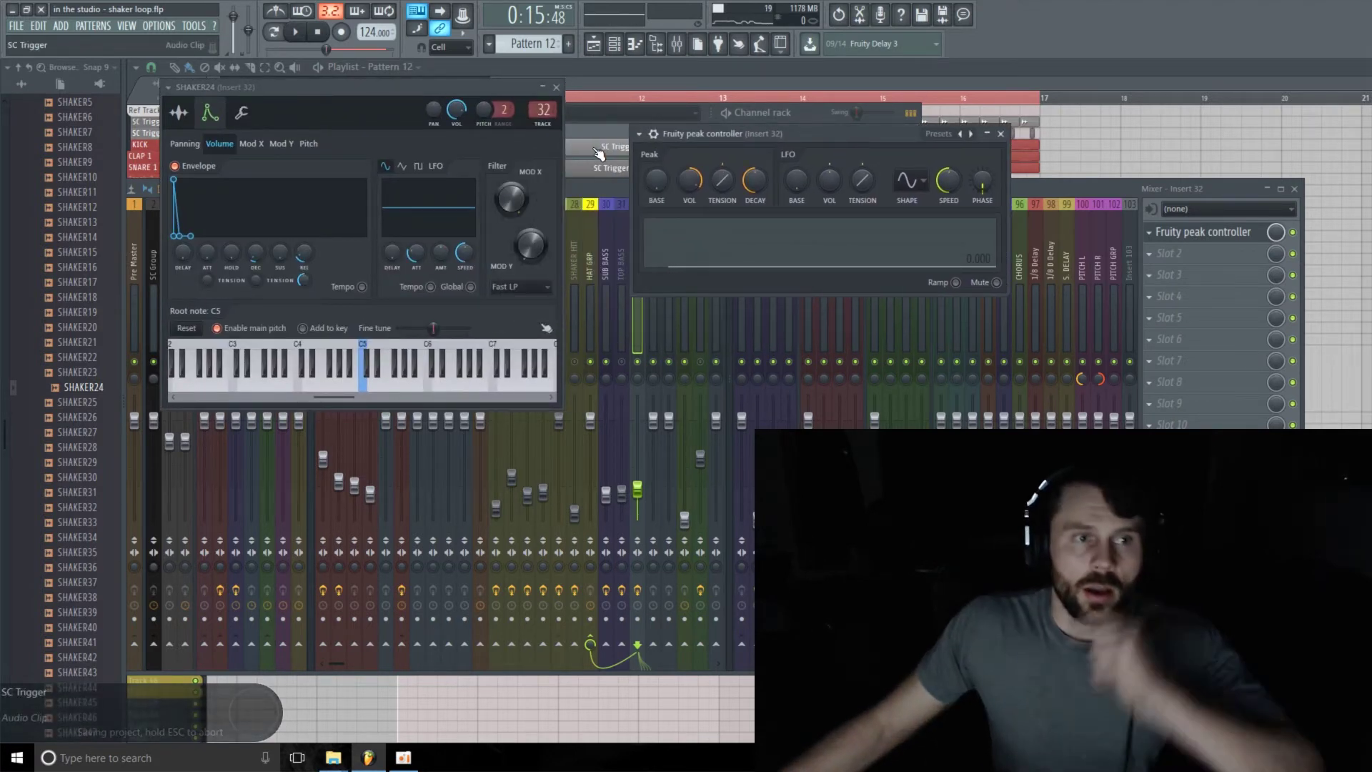
Link the decay time of the SHAKER24 volume envelope to the internal controller Peak ctrl - LFO.
right_click(255, 252)
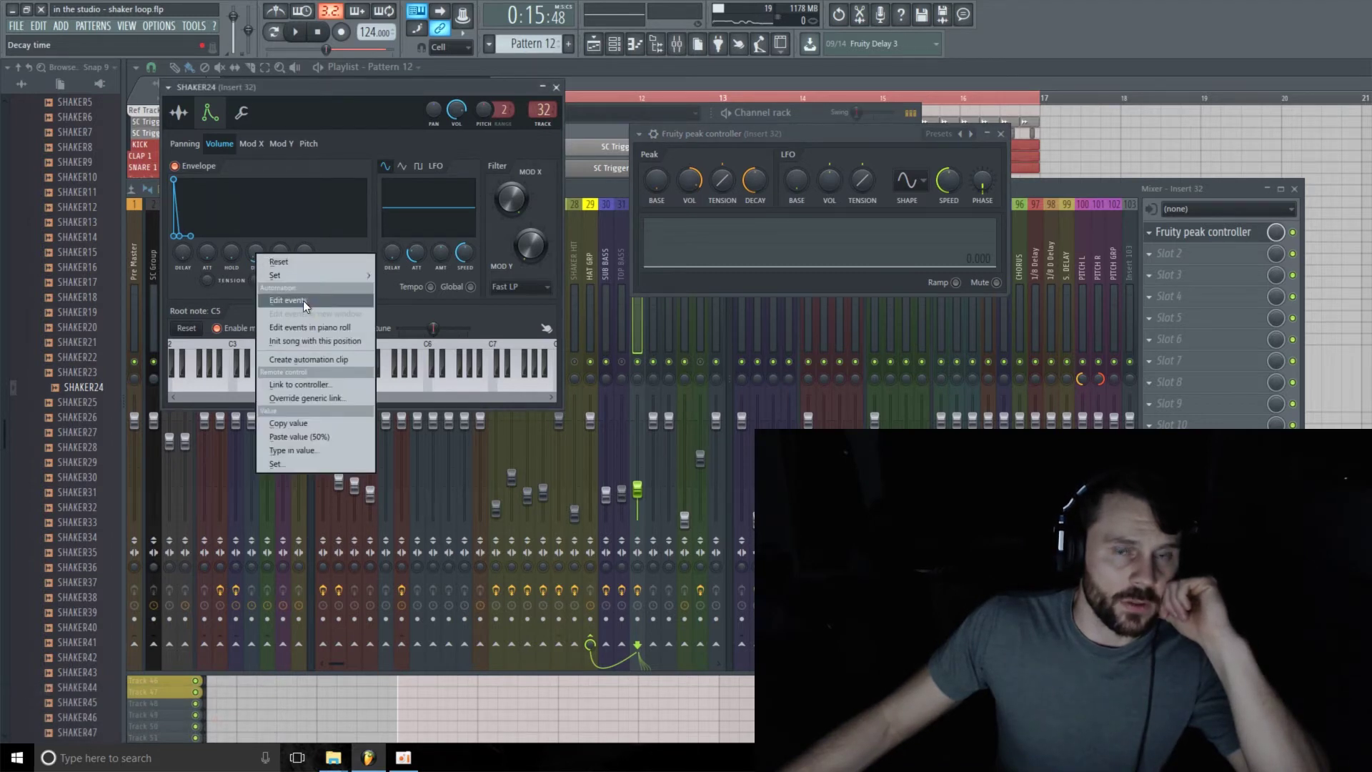
left_click(316, 384)
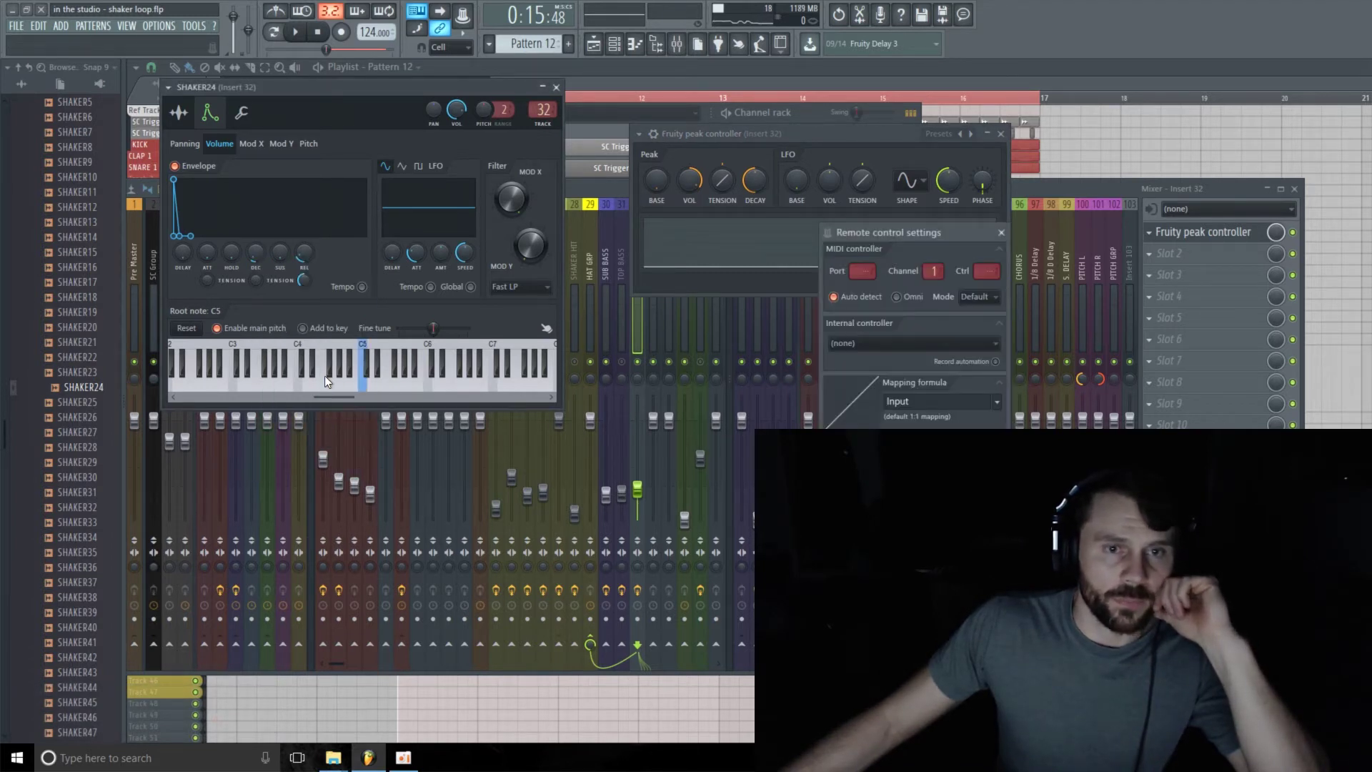
left_click(990, 347)
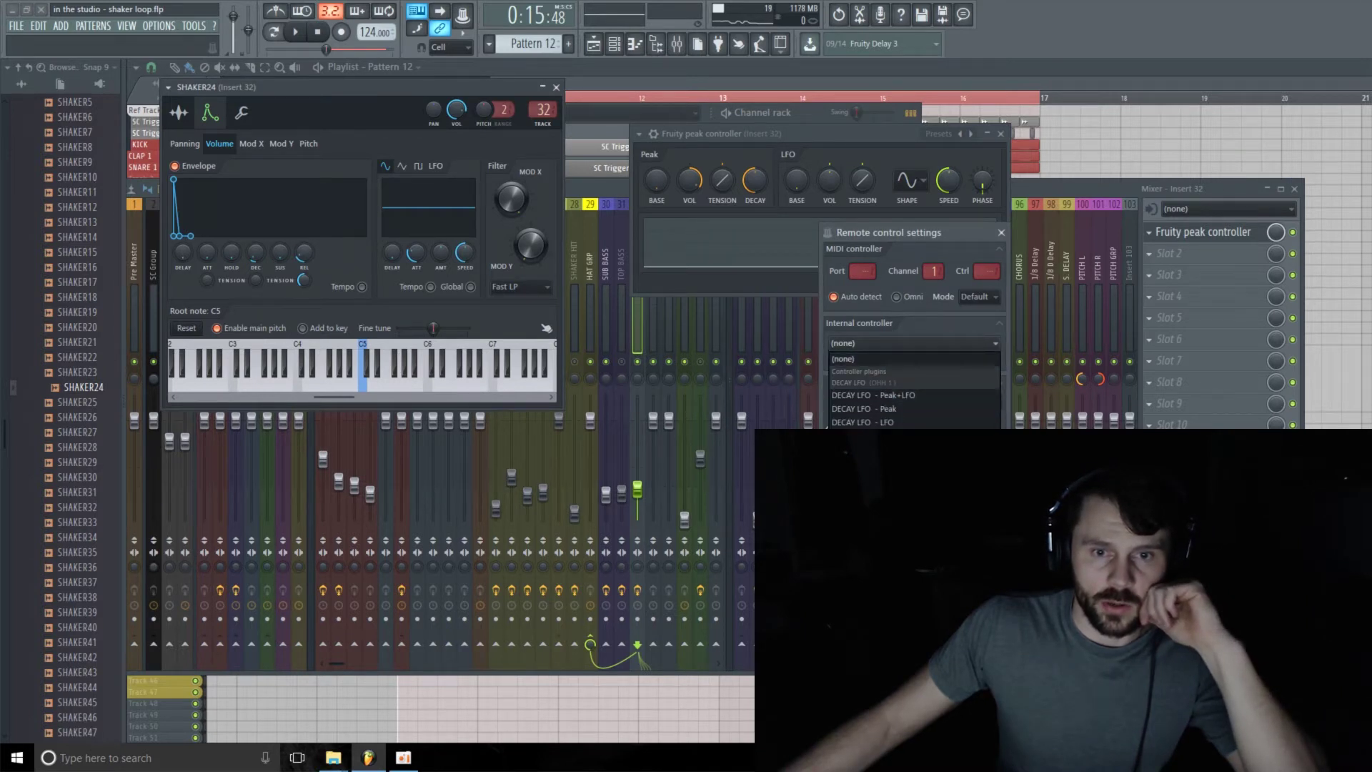
left_click(881, 475)
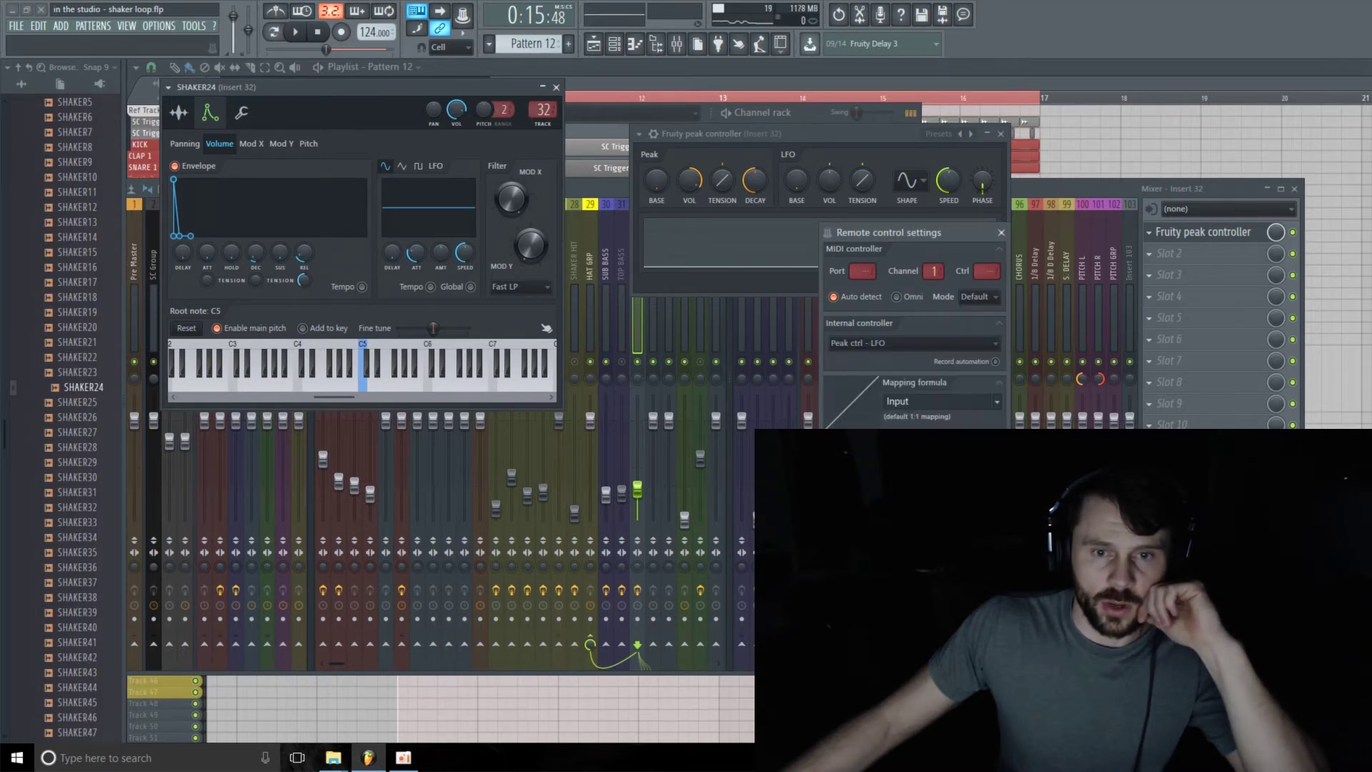
left_click(977, 500)
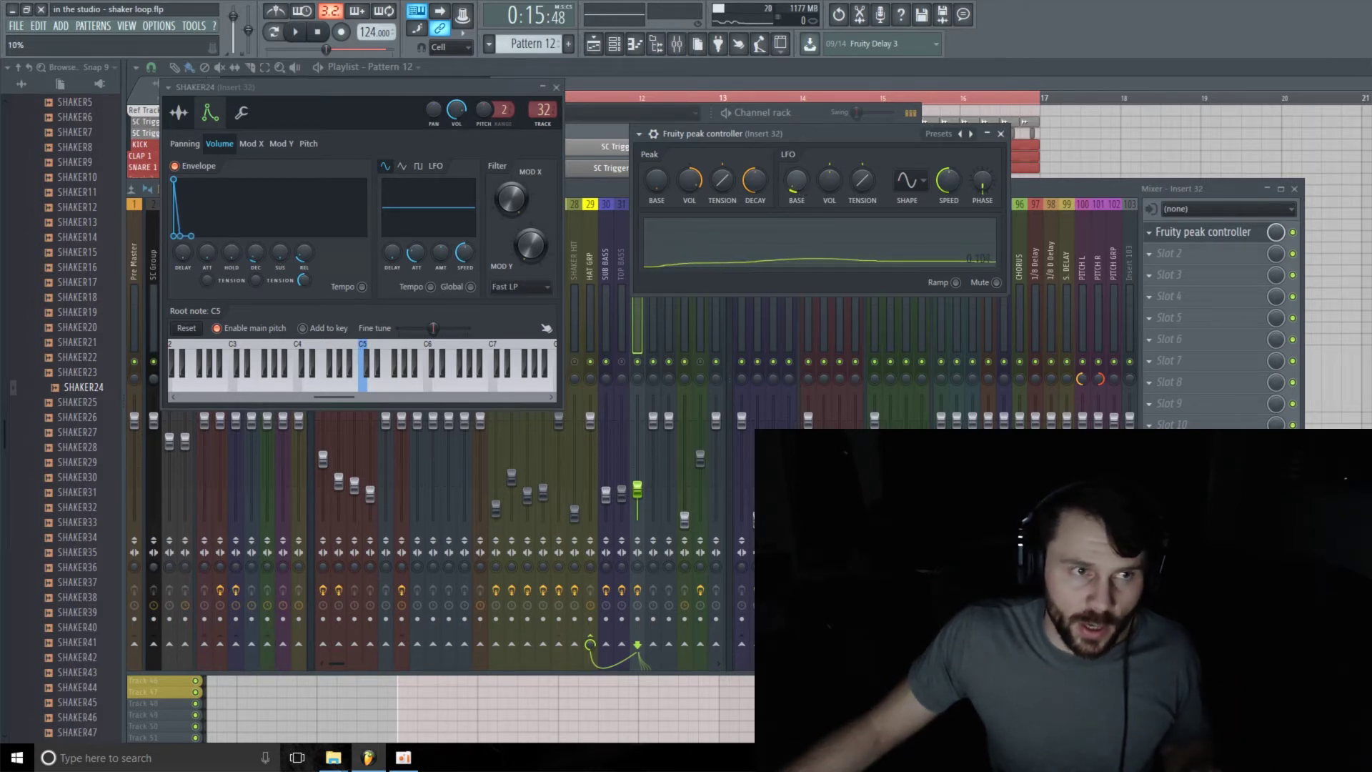
Set the Peak Controller's LFO base to 12% while listening to the loop.
key("space")
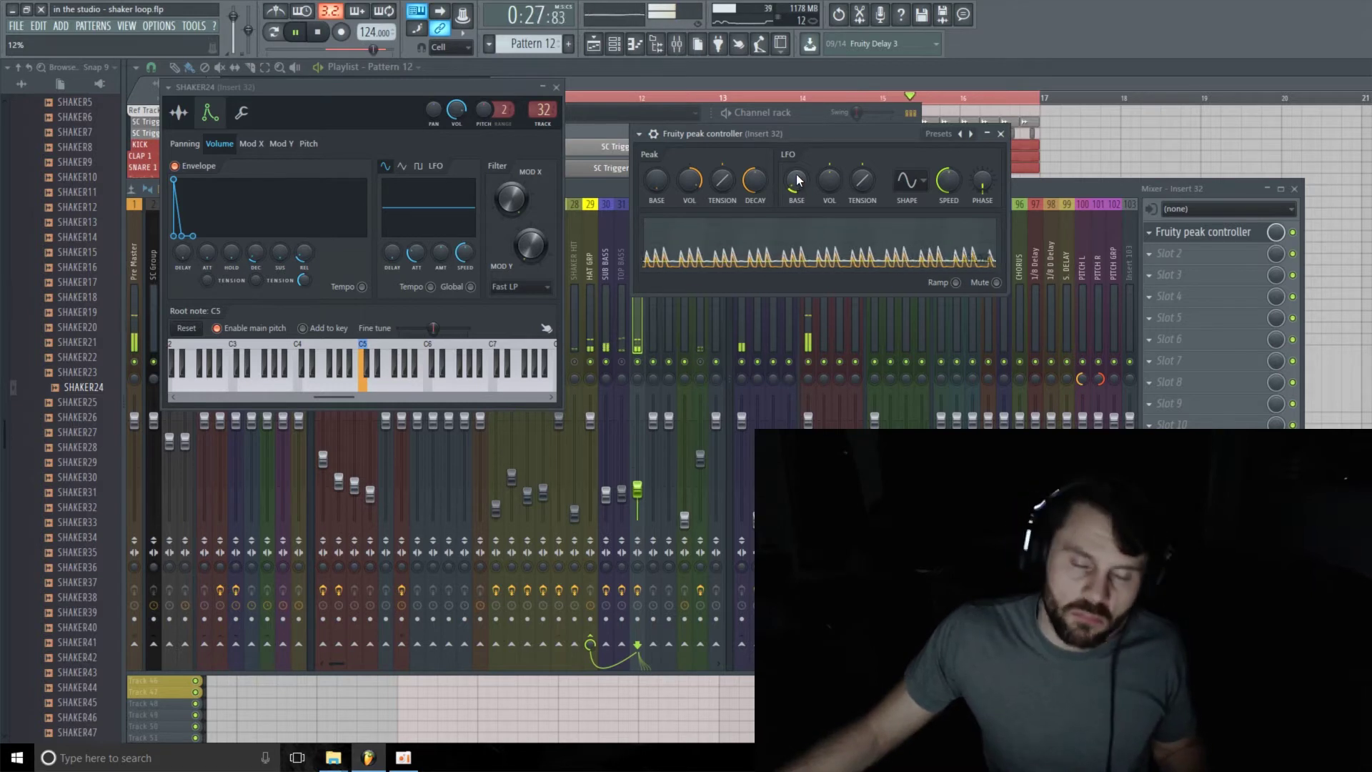
key("space")
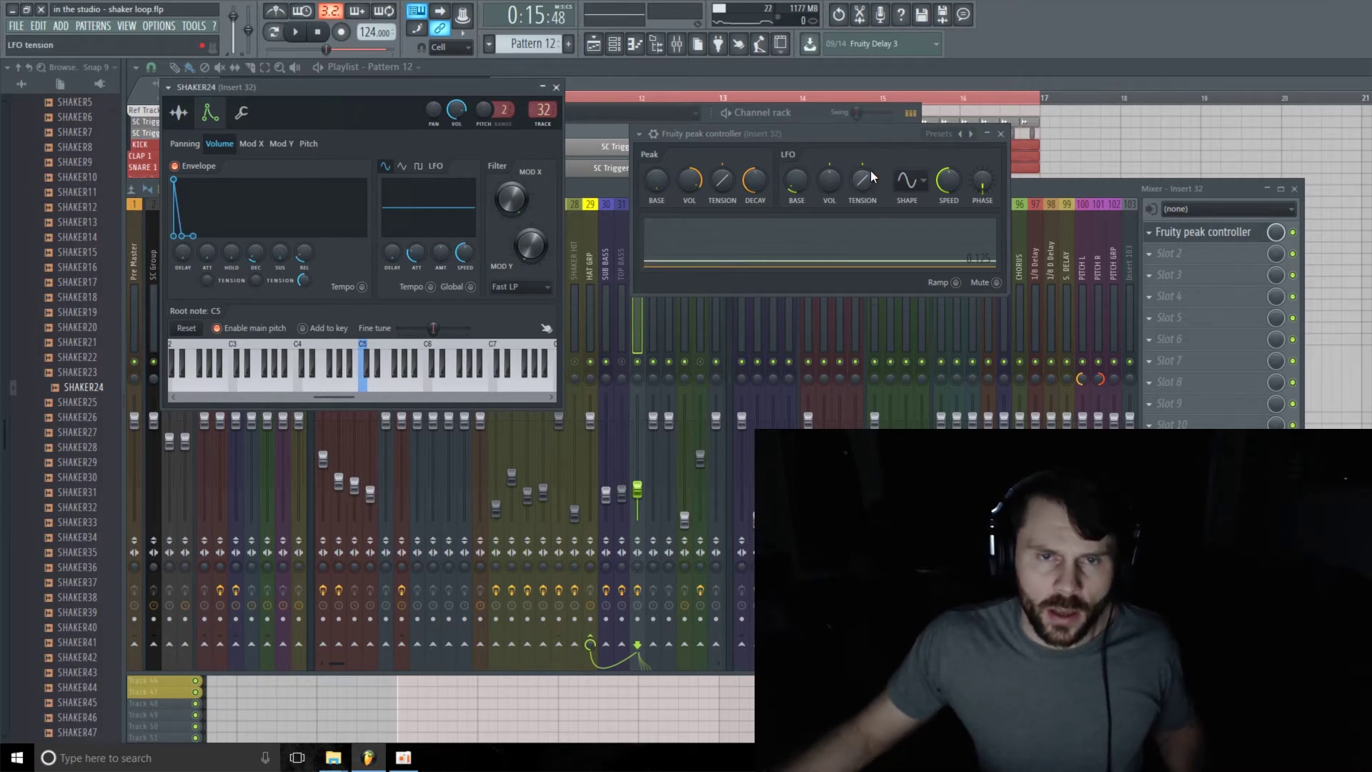
Set the Peak Controller's LFO speed to 128 steps and its LFO volume to 16% while playing the loop.
right_click(951, 187)
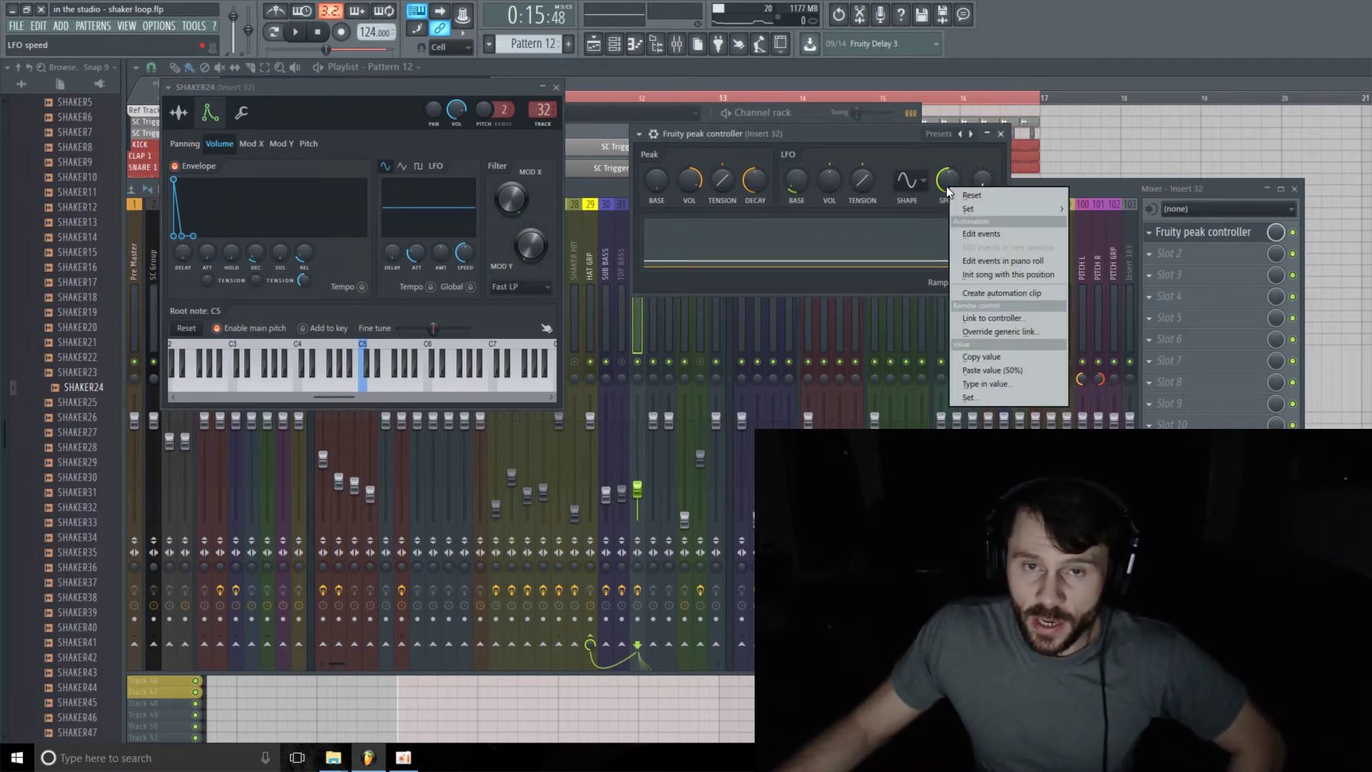
mouse_move(1036, 205)
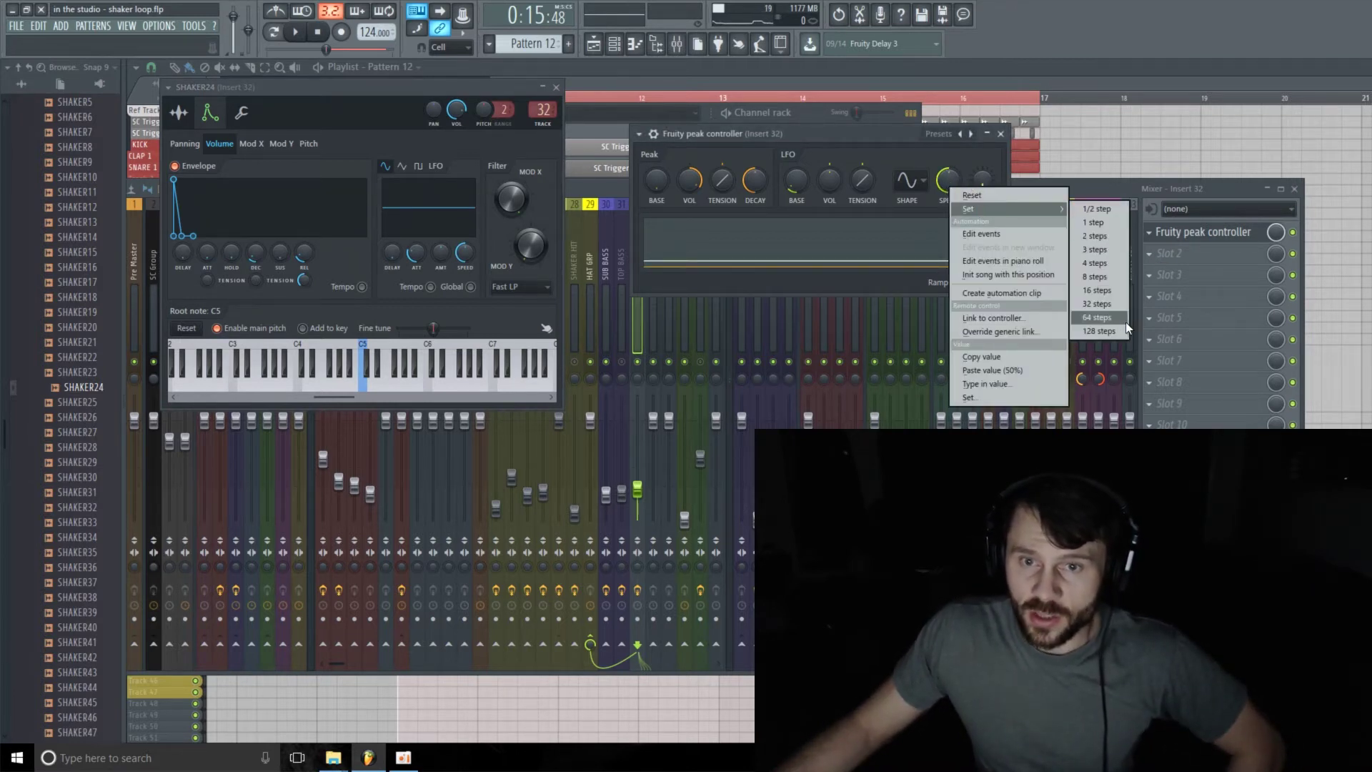
left_click(1108, 331)
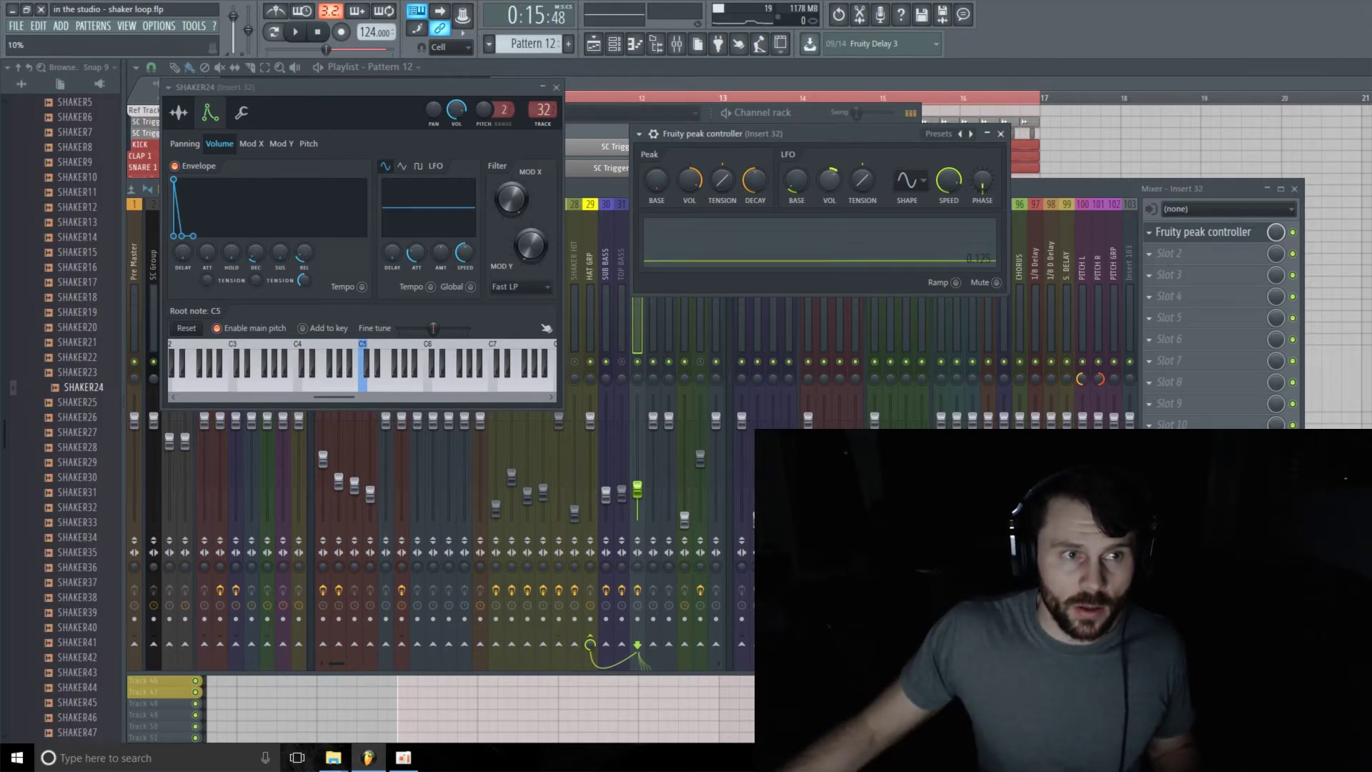
key("space")
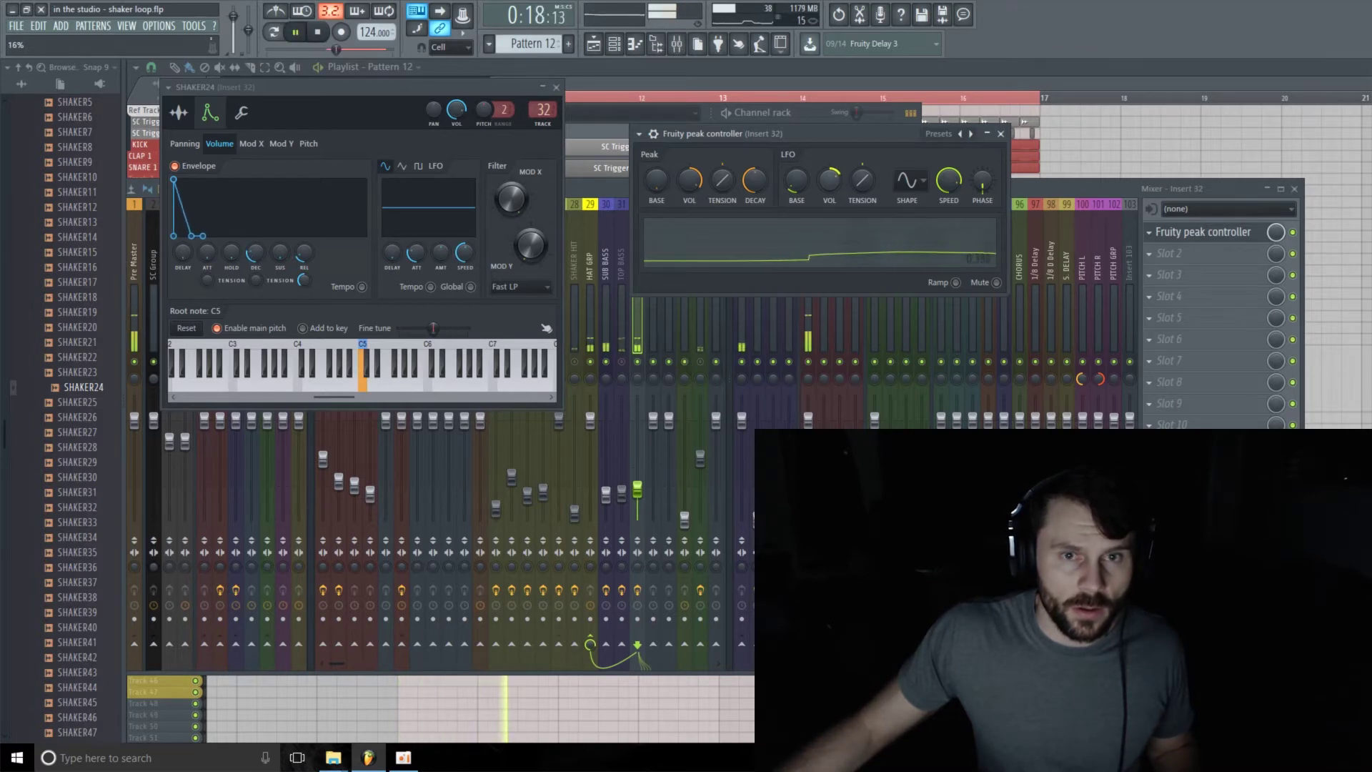
key("space")
Reopen the Insert 32 Peak Controller and the SHAKER24 envelope settings side by side while the loop plays.
key("F12")
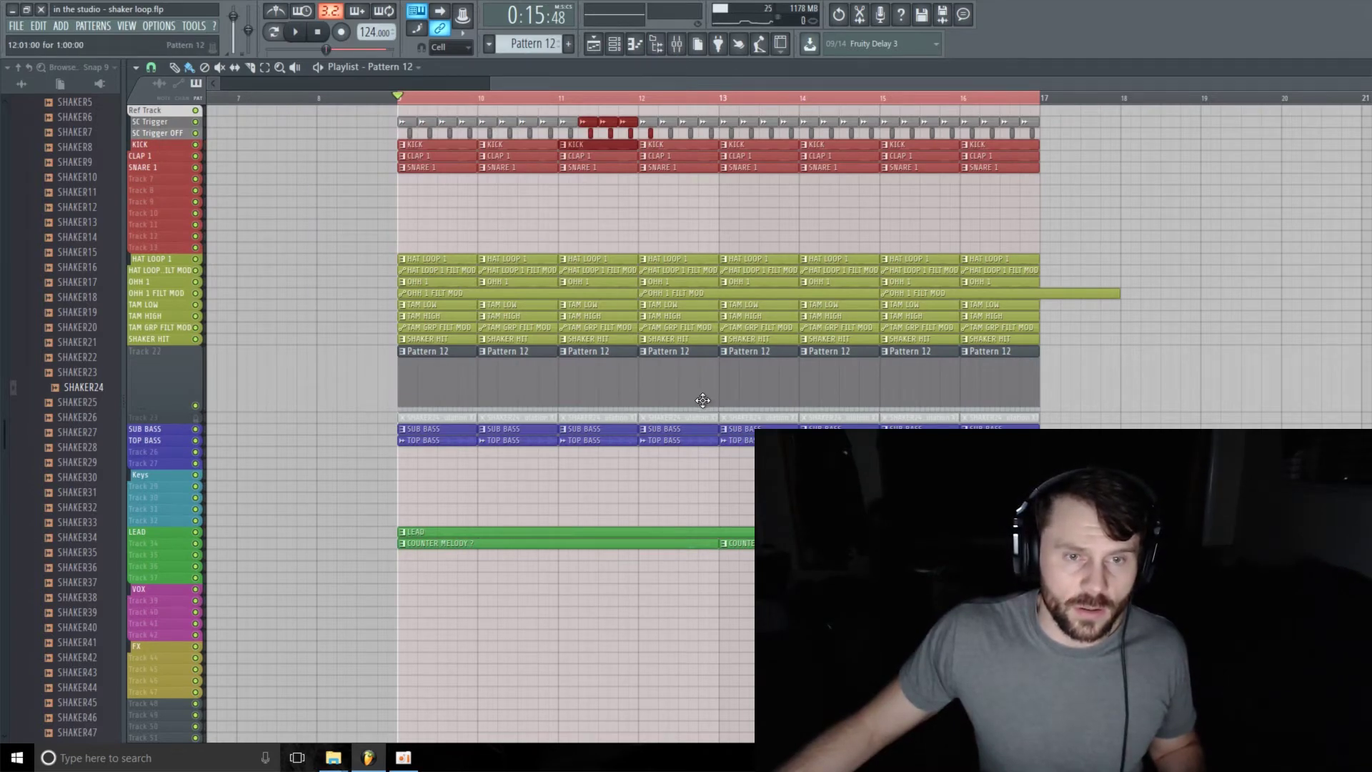
key("space")
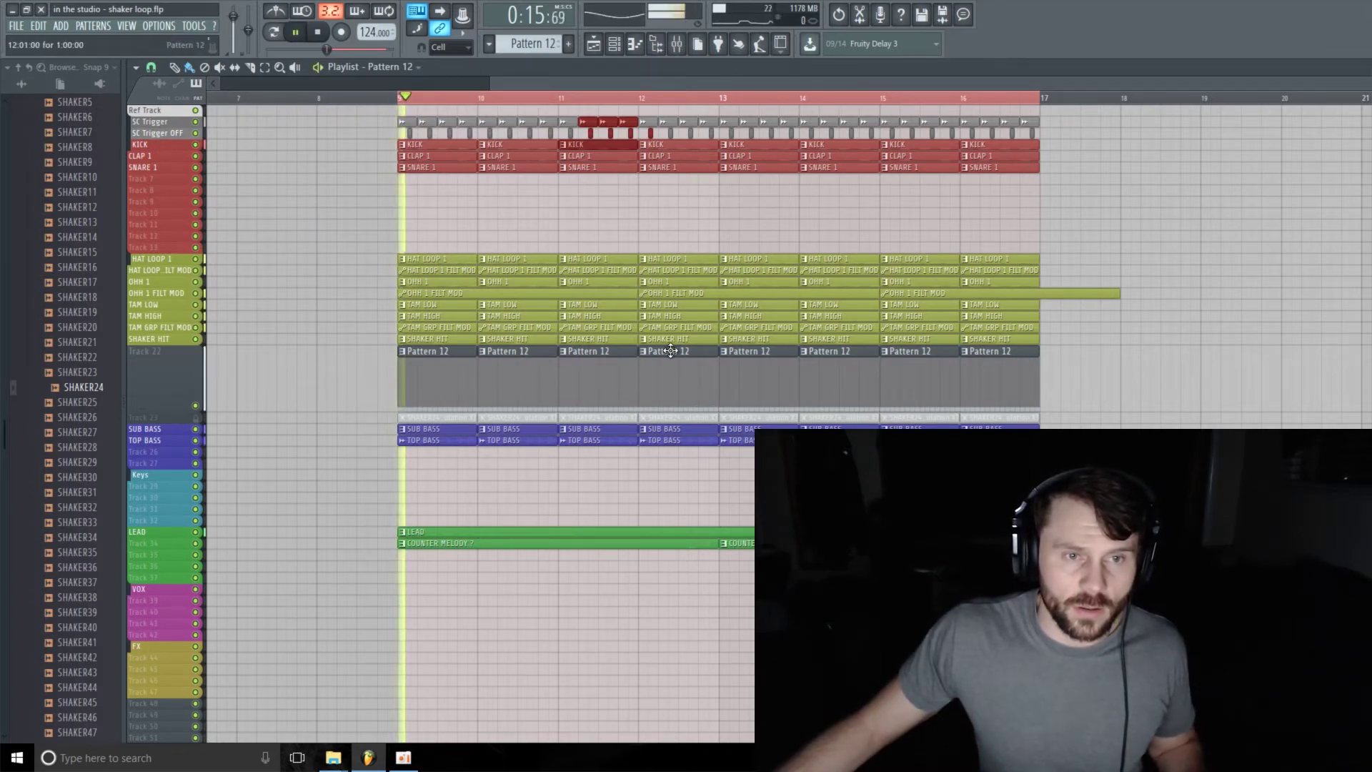
left_click(698, 45)
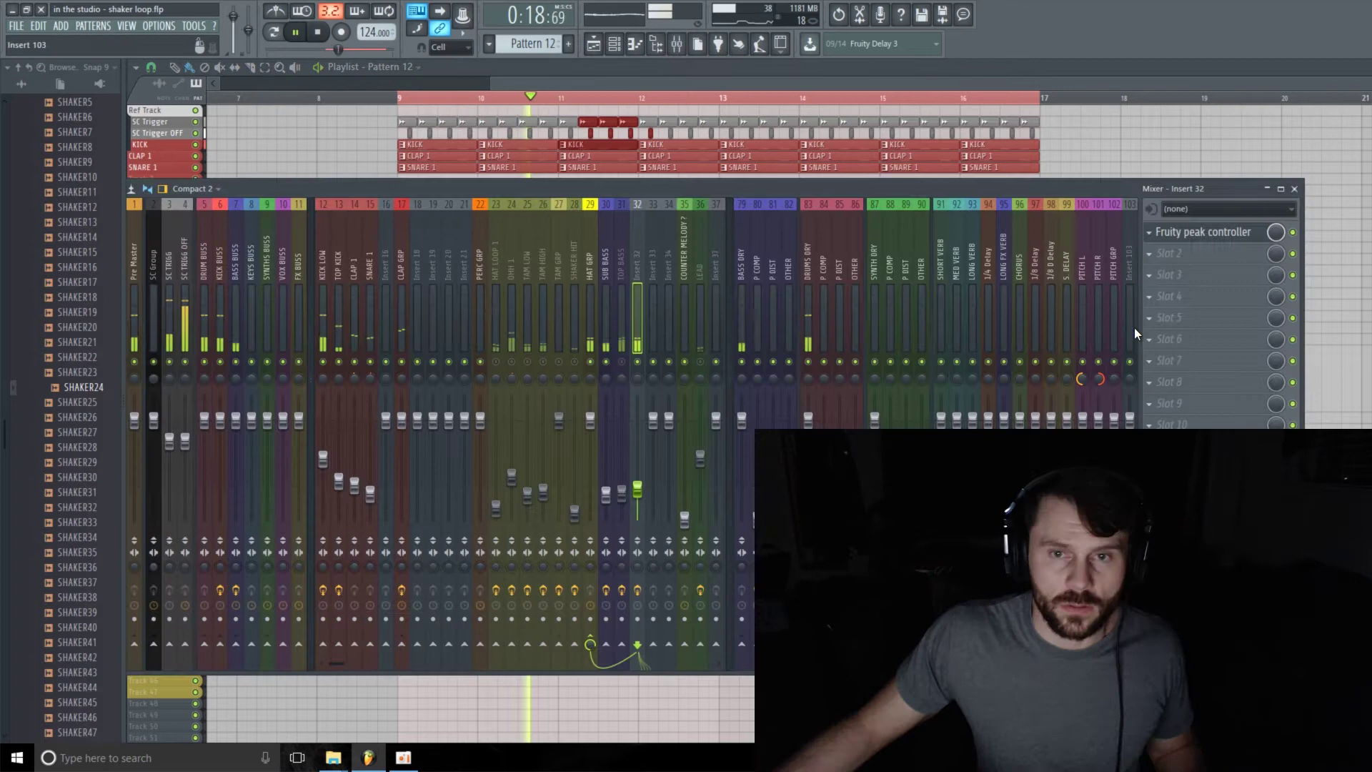
left_click(1217, 233)
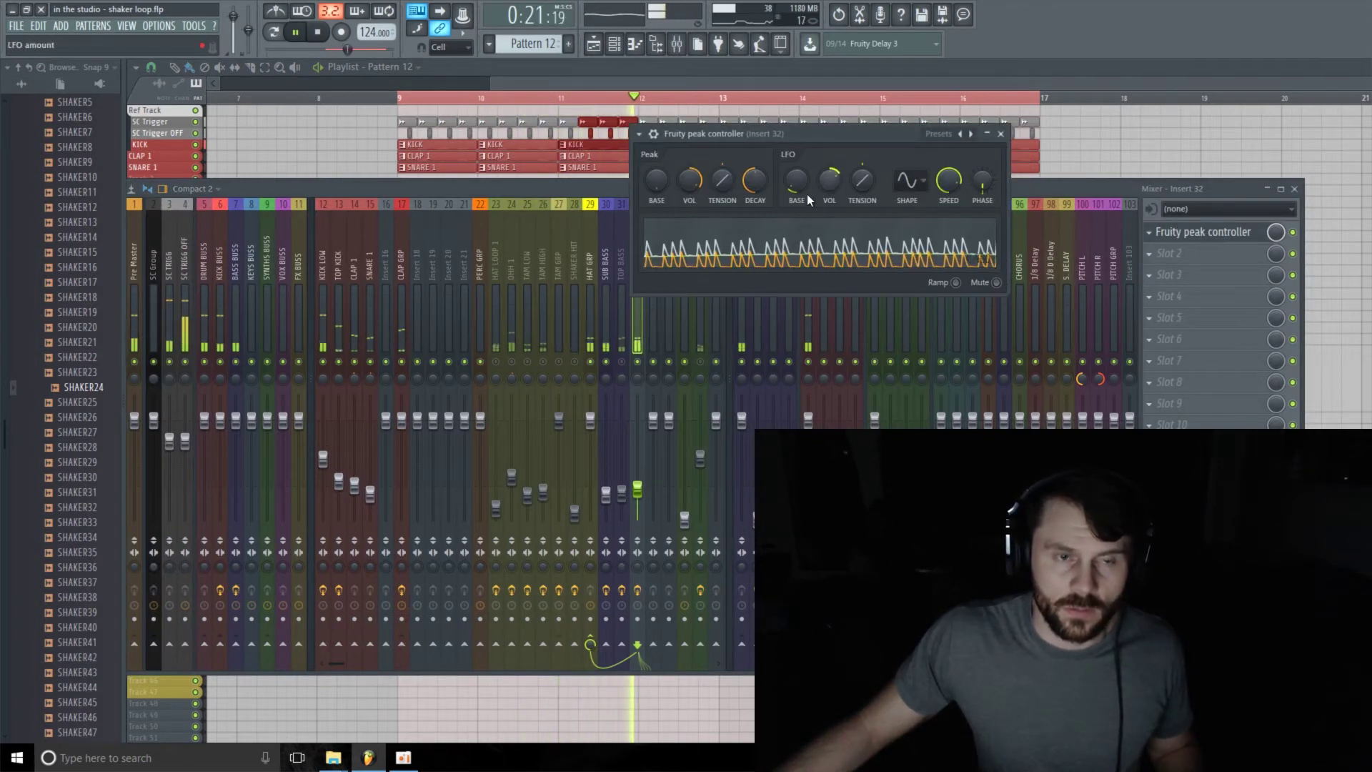
key("F6")
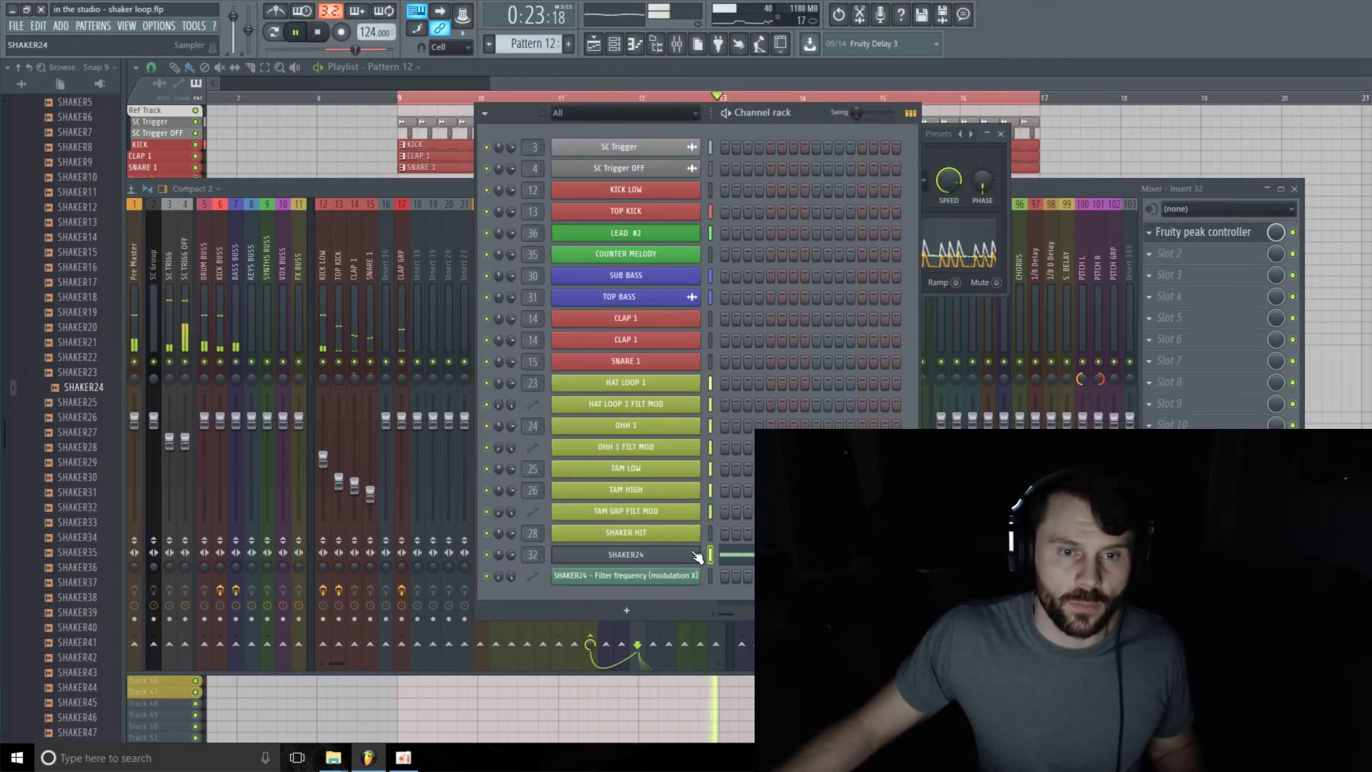
left_click(695, 555)
left_click_drag(823, 114, 731, 289)
left_click(816, 138)
left_click_drag(447, 96, 453, 93)
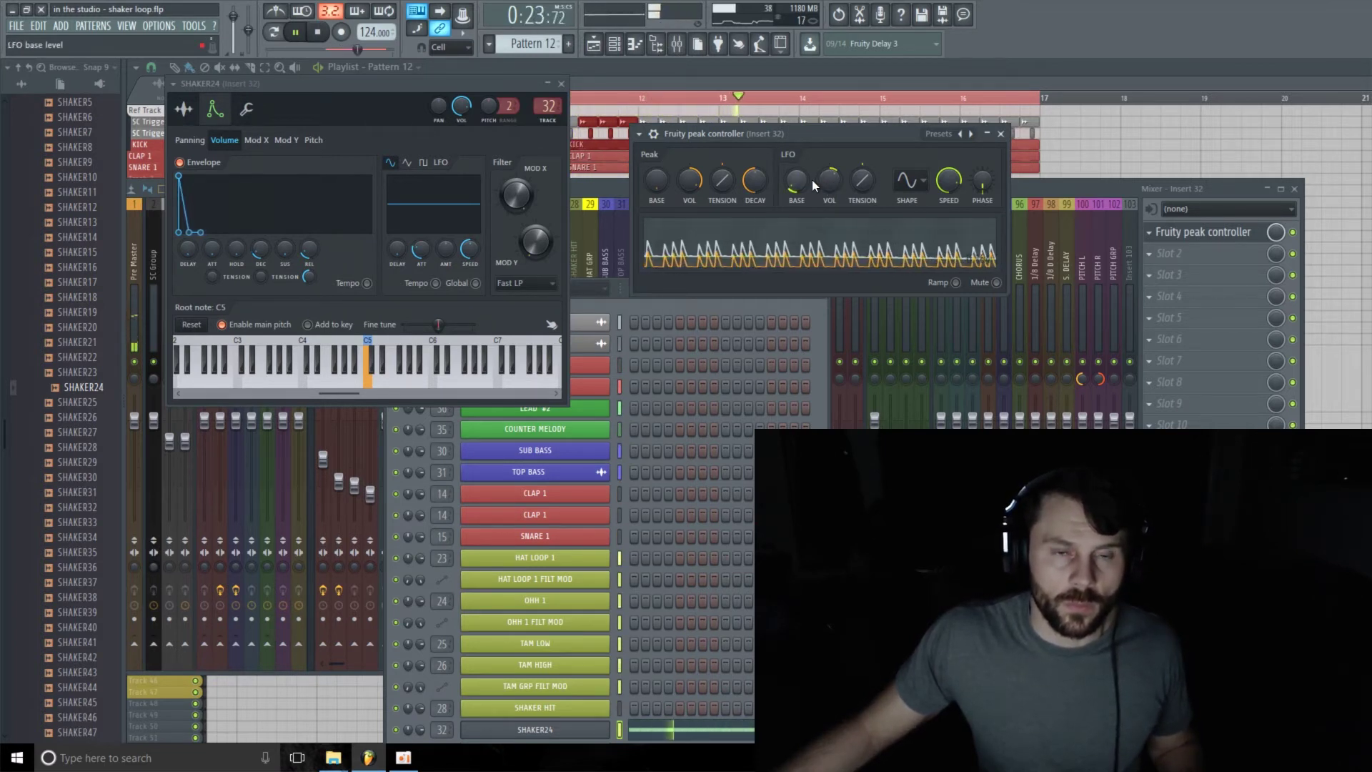
Lower the Peak Controller's LFO volume to 9% and set its LFO base to 12% during playback.
left_click_drag(822, 181, 822, 184)
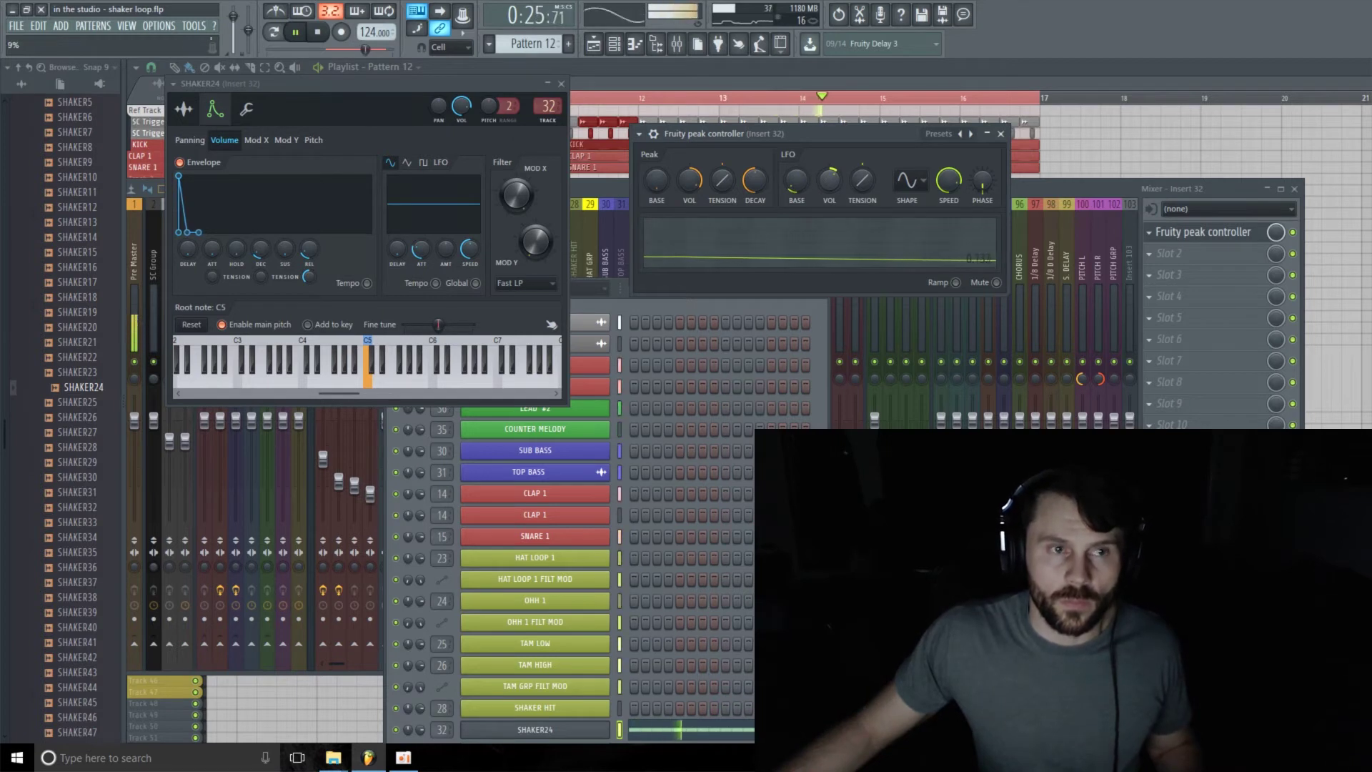
left_click_drag(822, 184, 796, 191)
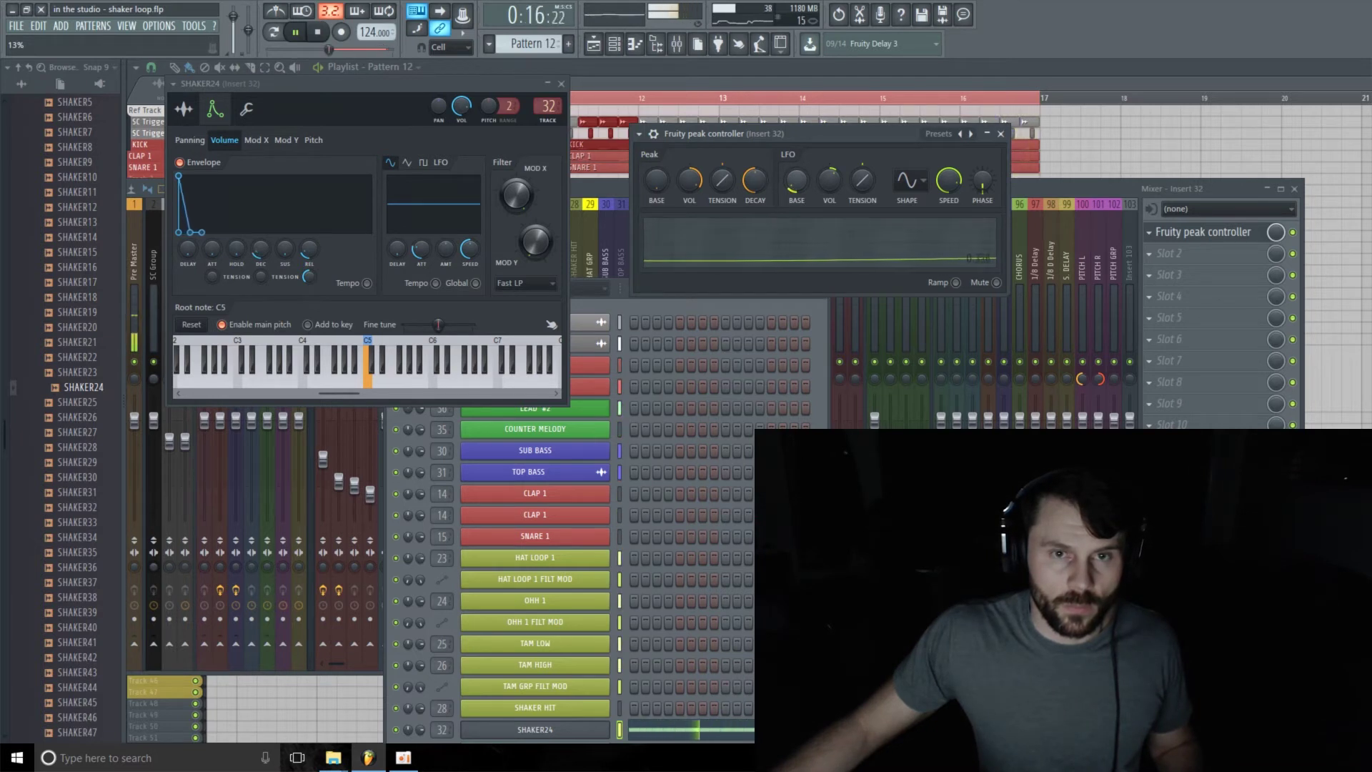
left_click_drag(795, 192, 796, 190)
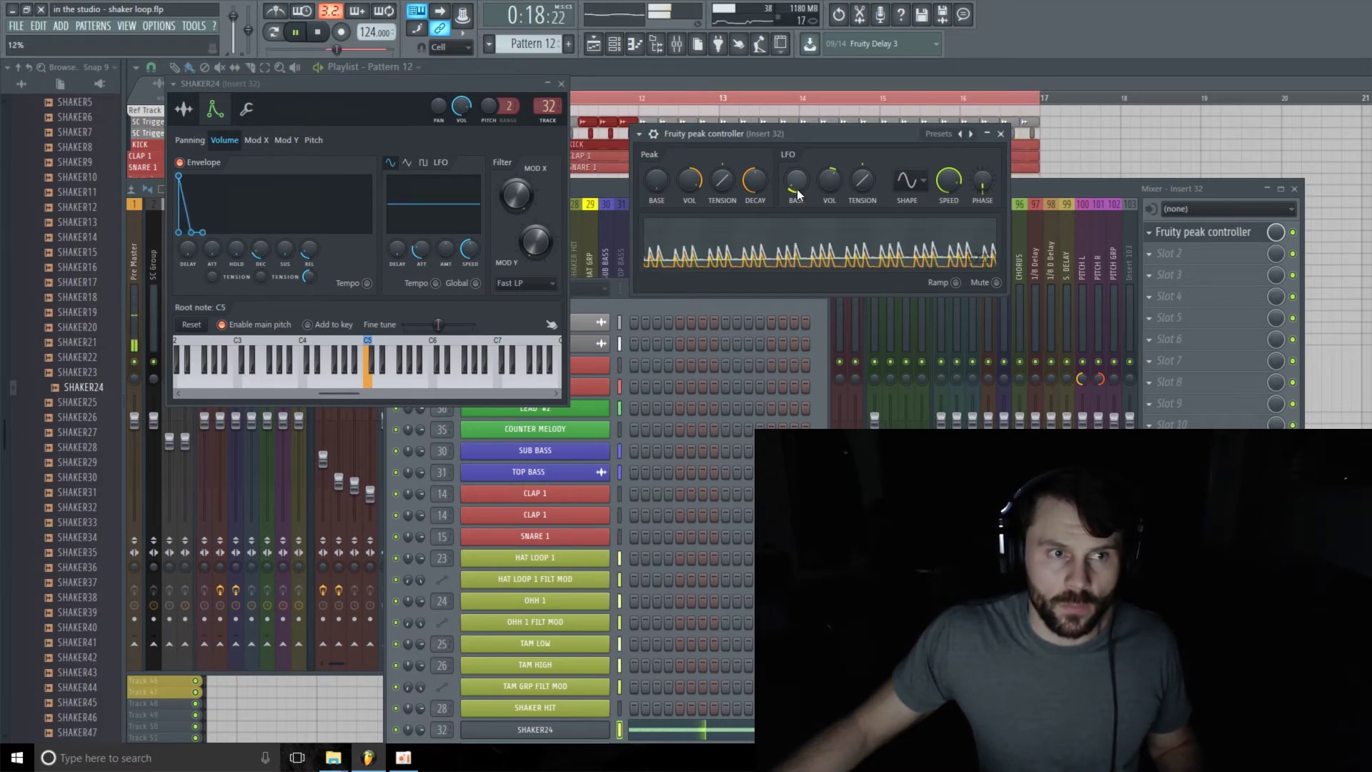
left_click(624, 295)
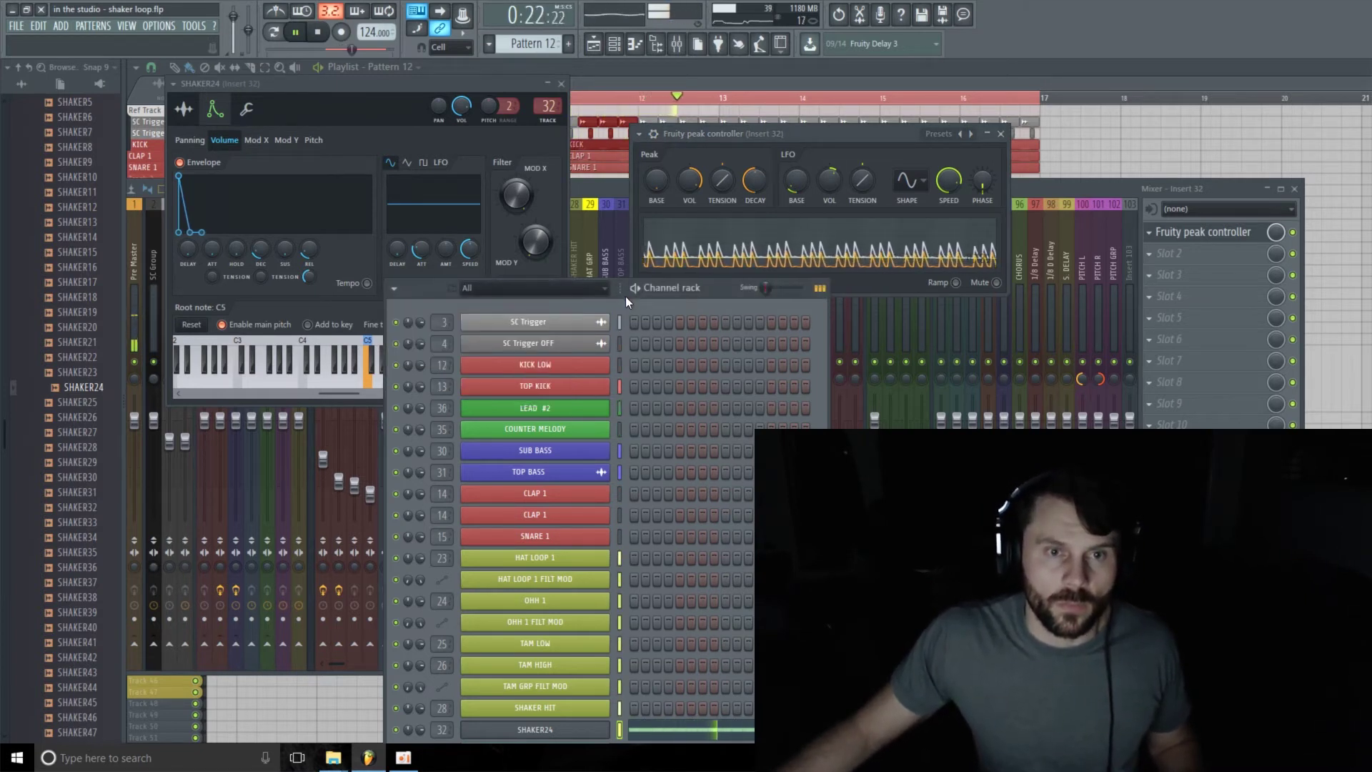
key("space")
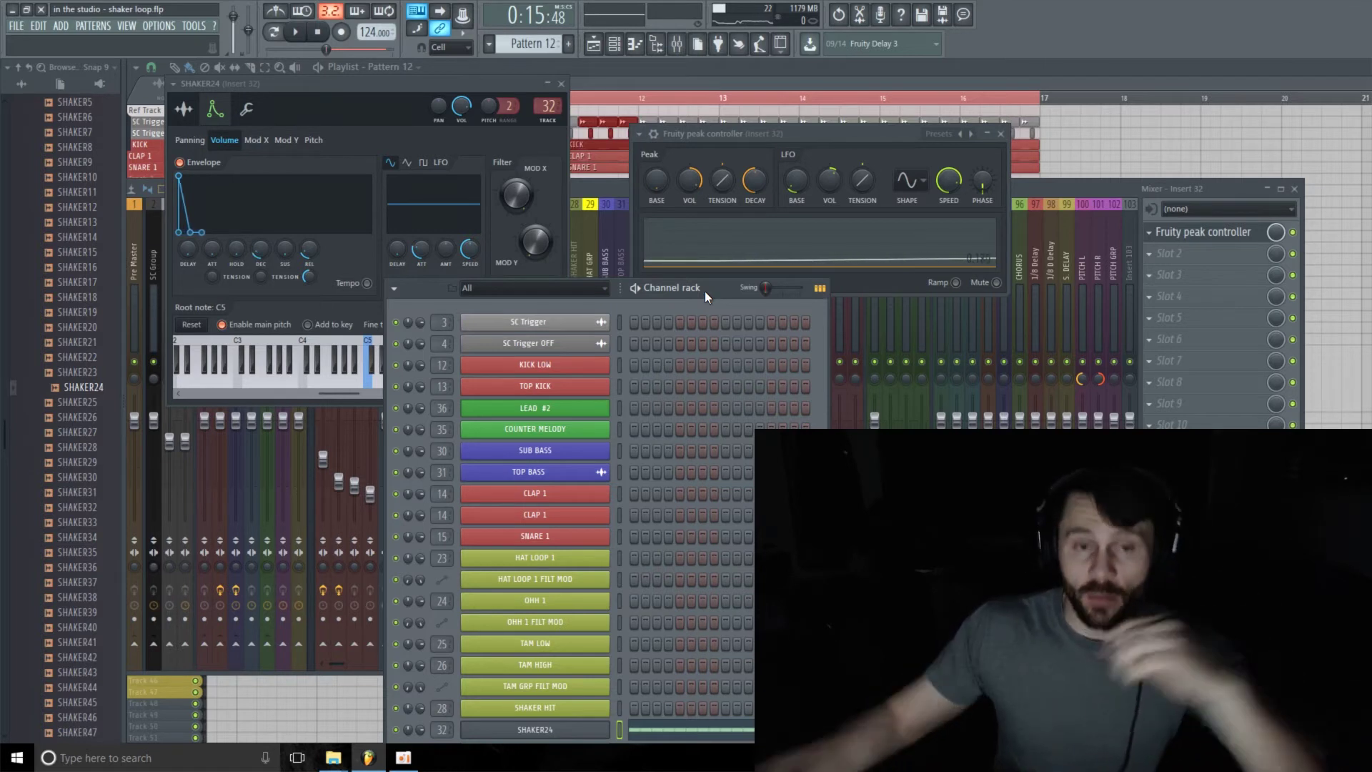
Hide the channel rack and place the Peak Controller window below the SHAKER24 settings.
left_click_drag(721, 292, 491, 335)
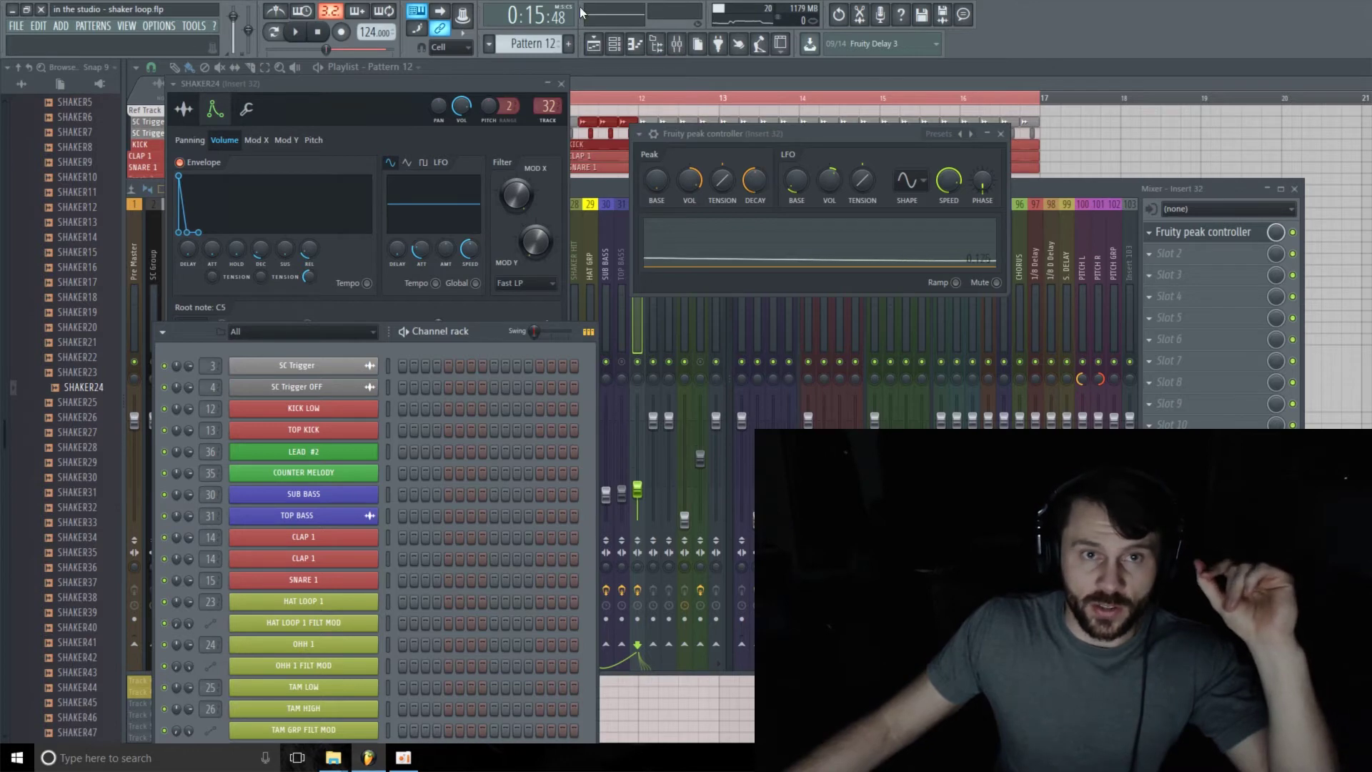
left_click(619, 44)
left_click_drag(865, 140, 400, 457)
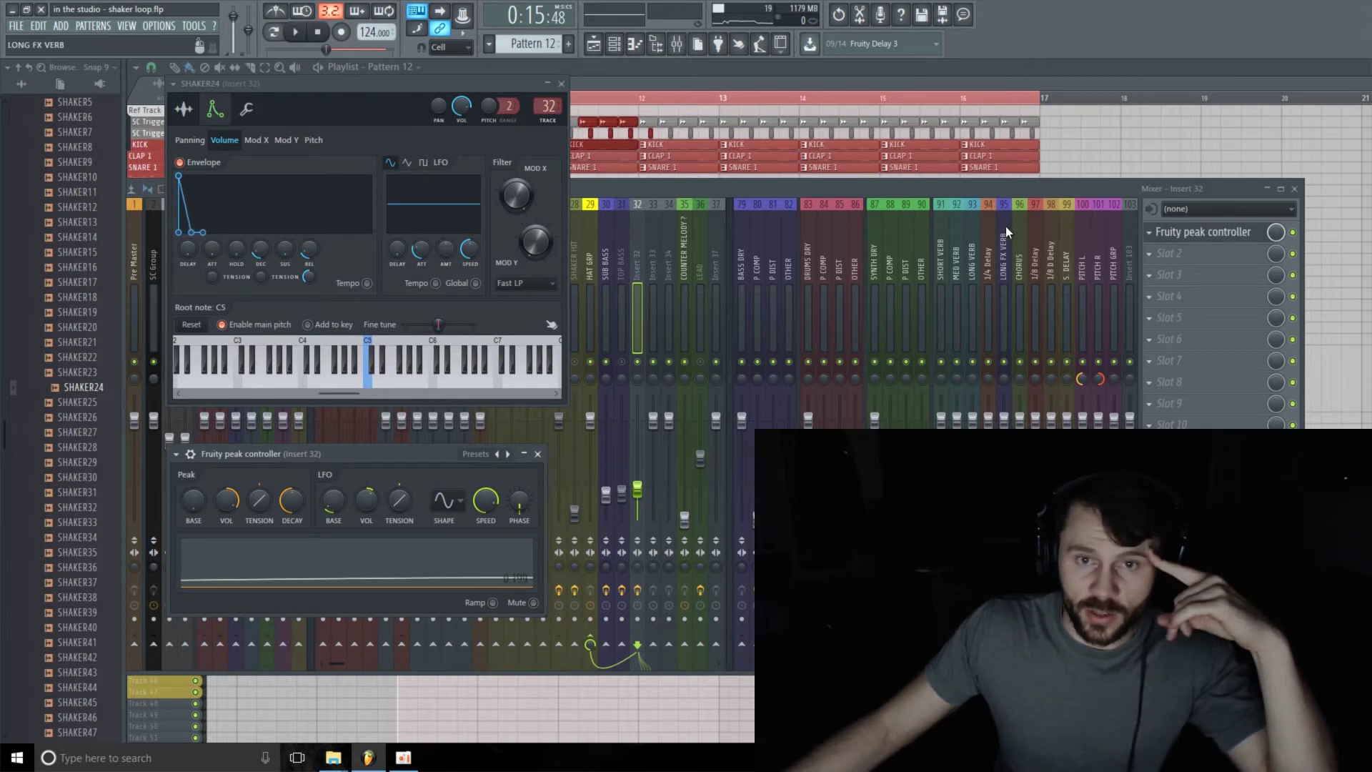
Remove Fruity parametric EQ 2 and ValhallaVintageVerb from the effect slots of the SHORT VERB mixer track.
left_click(943, 272)
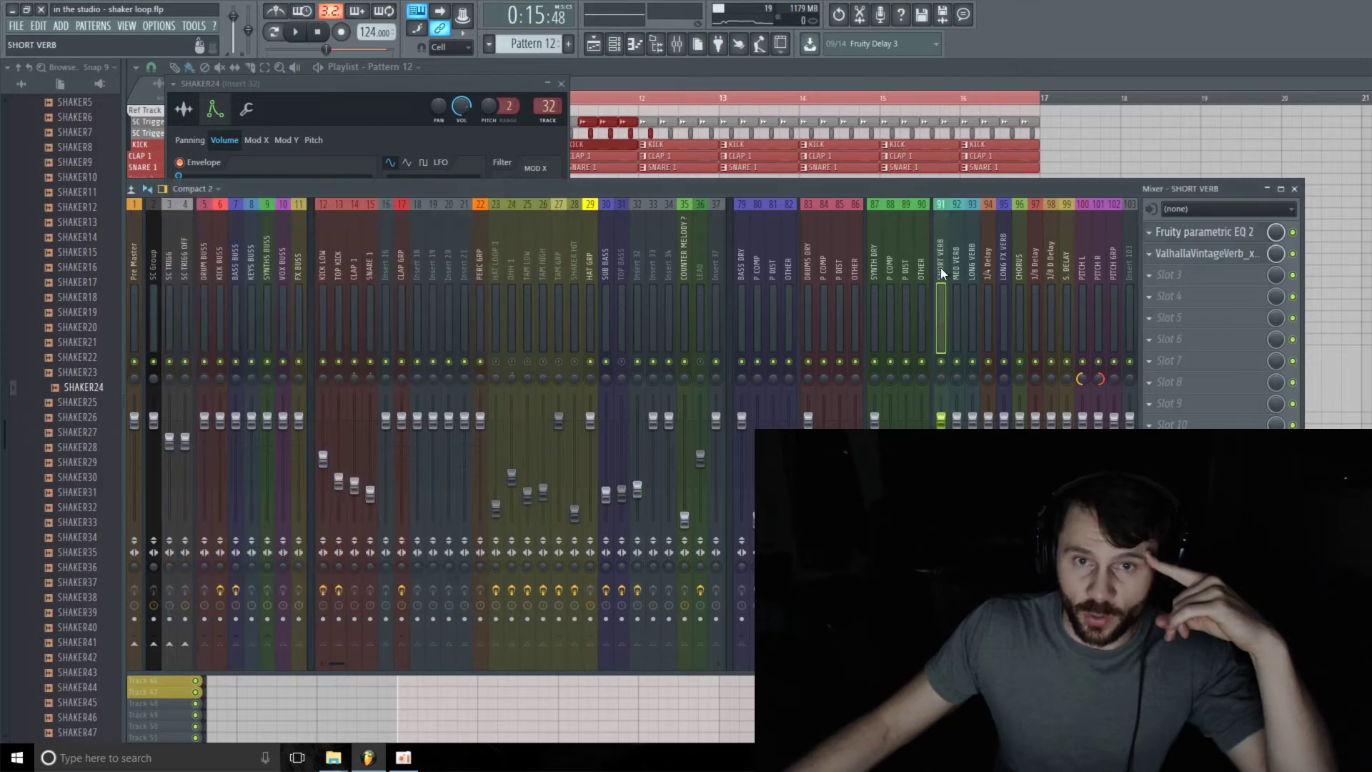
left_click(1150, 233)
mouse_move(1158, 299)
left_click(659, 38)
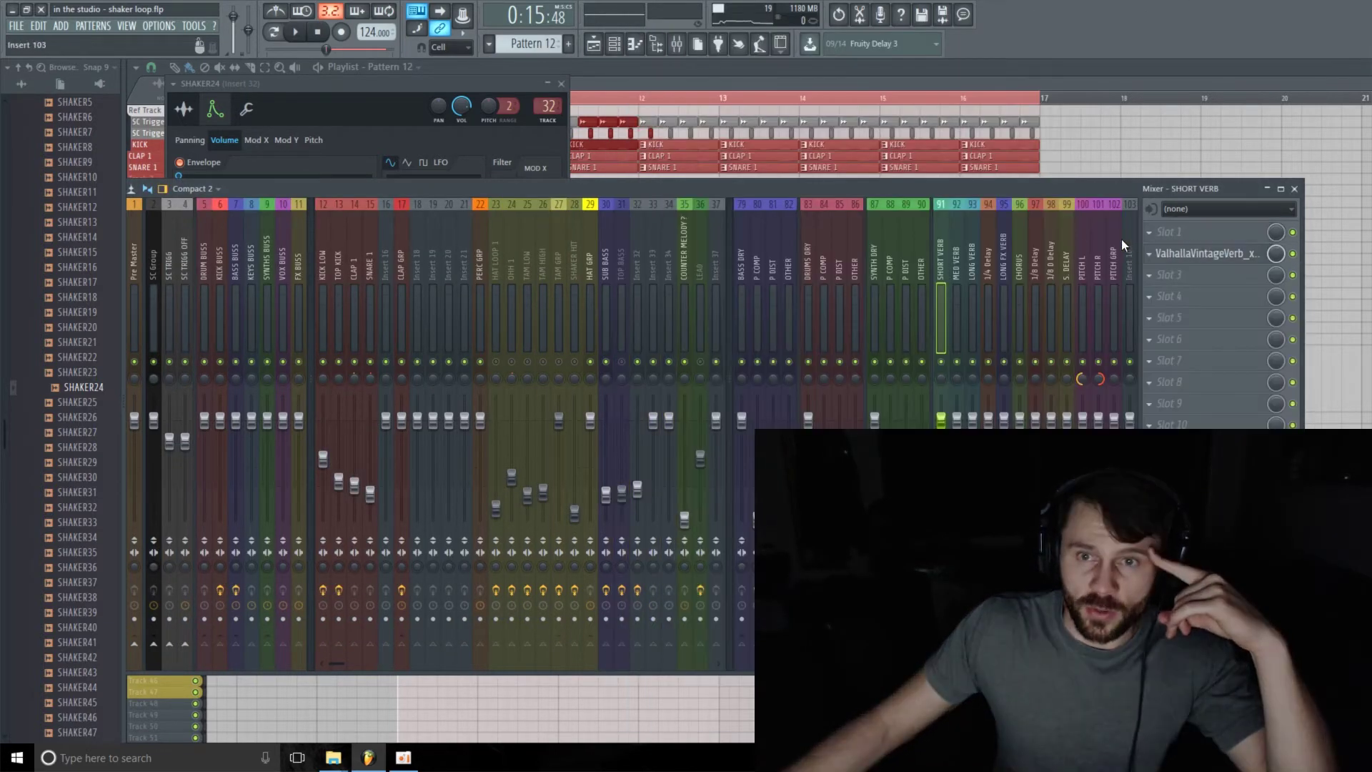
left_click(1152, 251)
mouse_move(1185, 269)
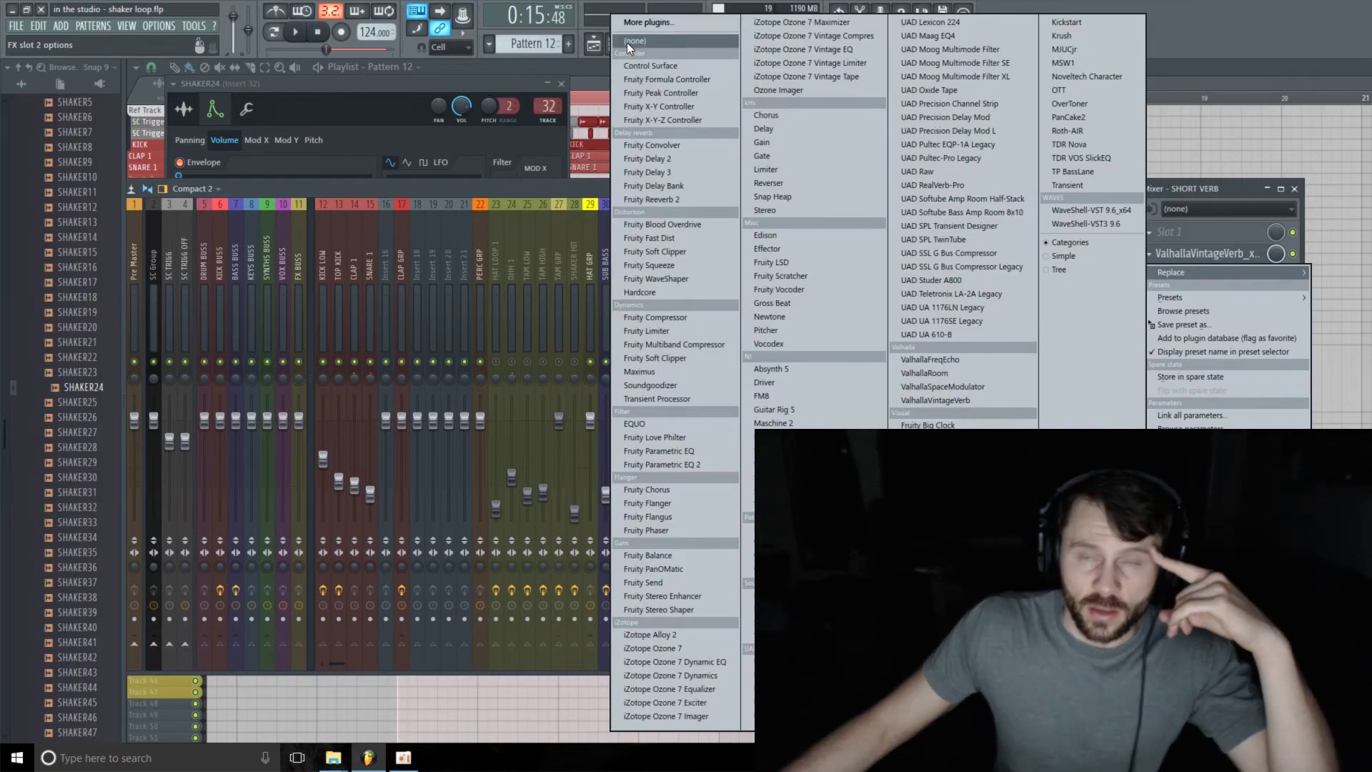
left_click(627, 42)
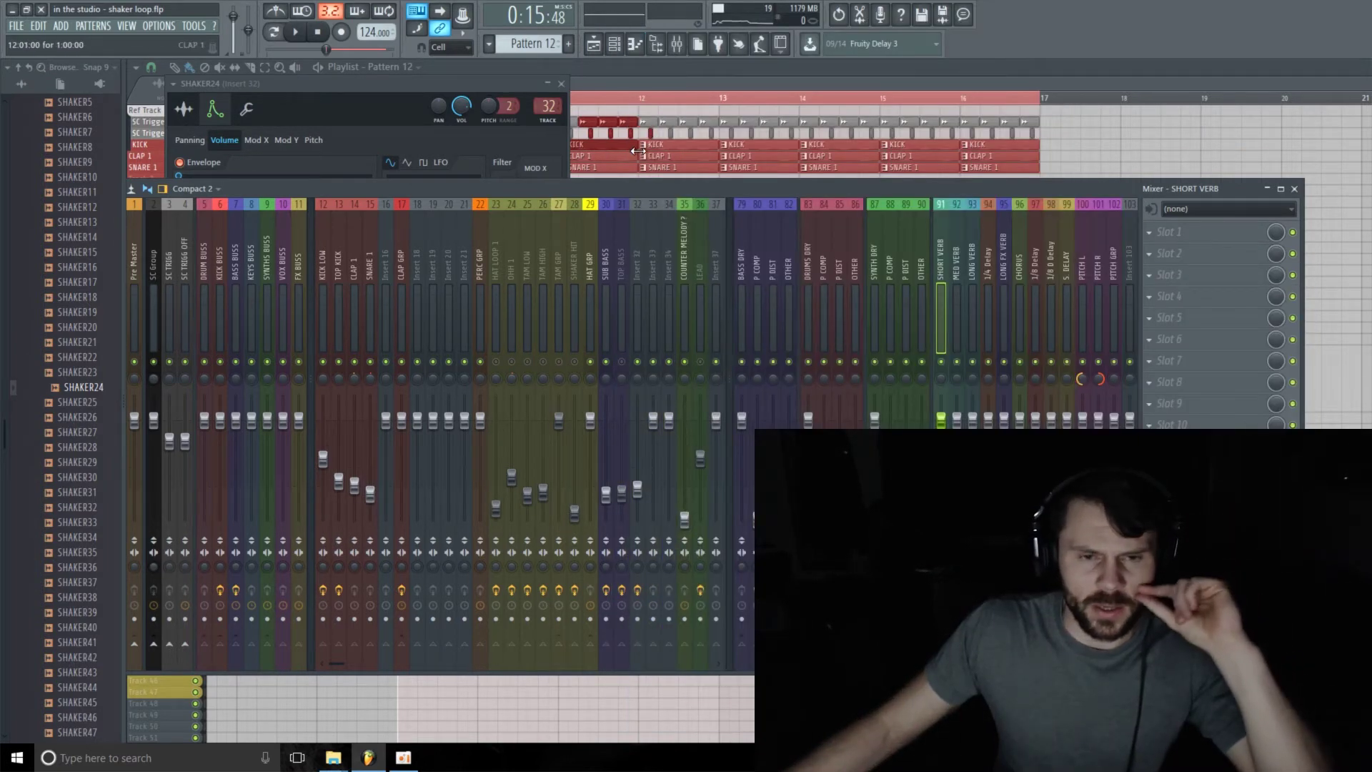
Load Fruity Delay 2 into slot 1 of the SHORT VERB track and turn its dry volume fully down.
left_click(1172, 233)
mouse_move(1179, 251)
left_click(660, 158)
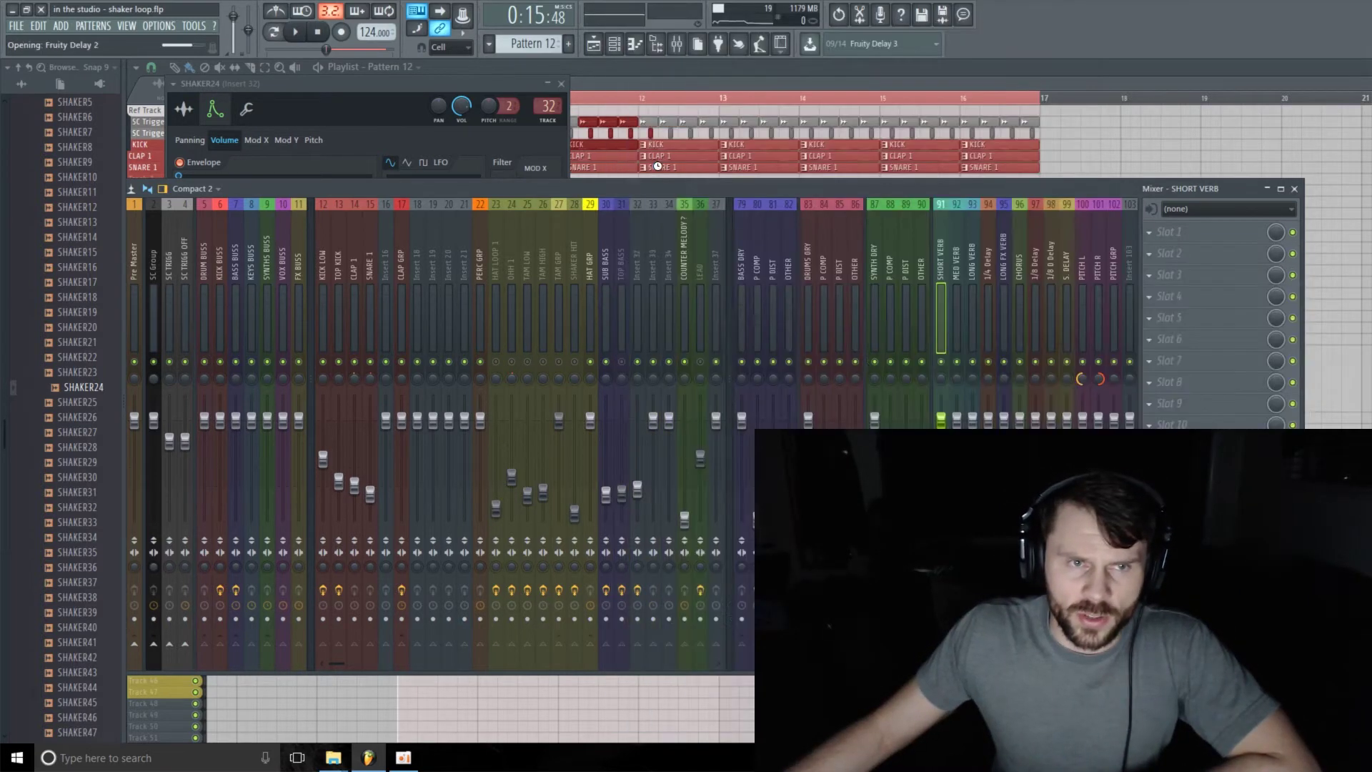
left_click_drag(364, 136, 554, 212)
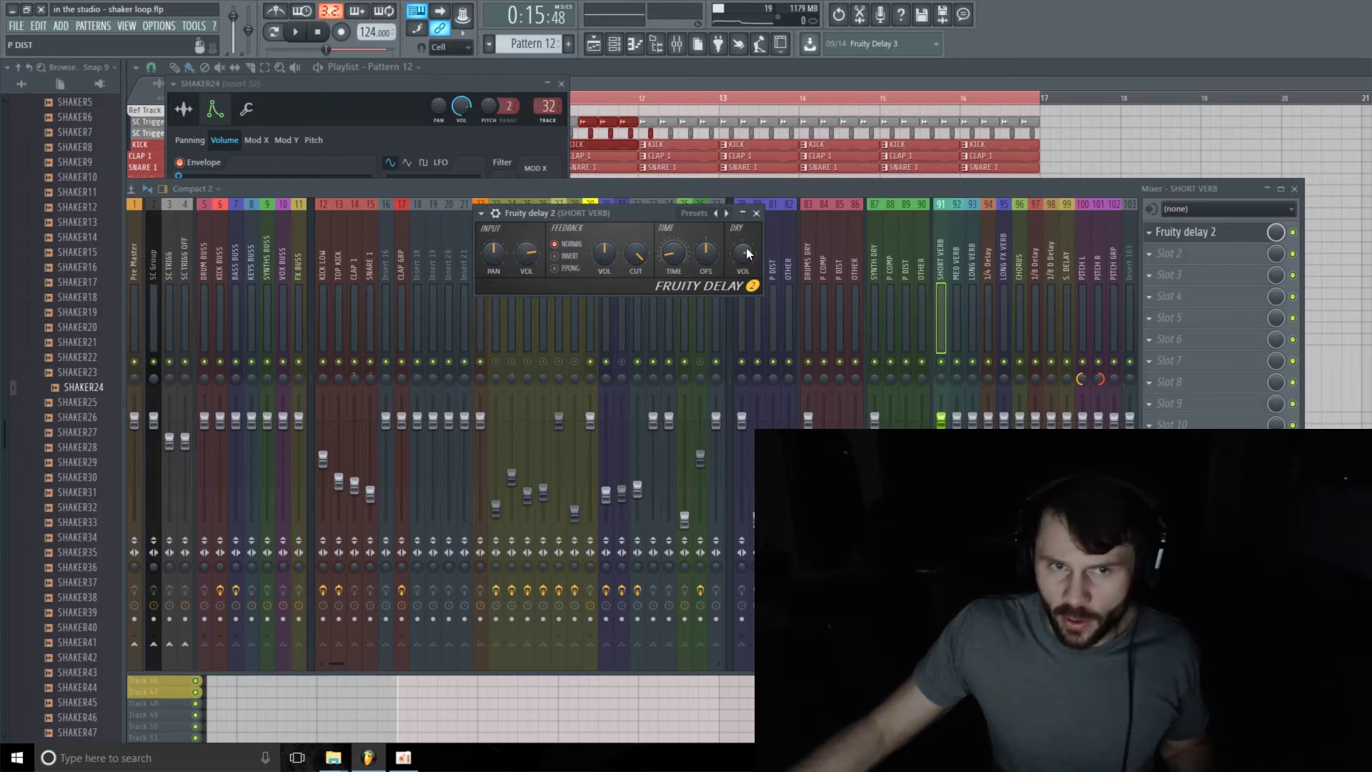
left_click_drag(744, 251, 744, 265)
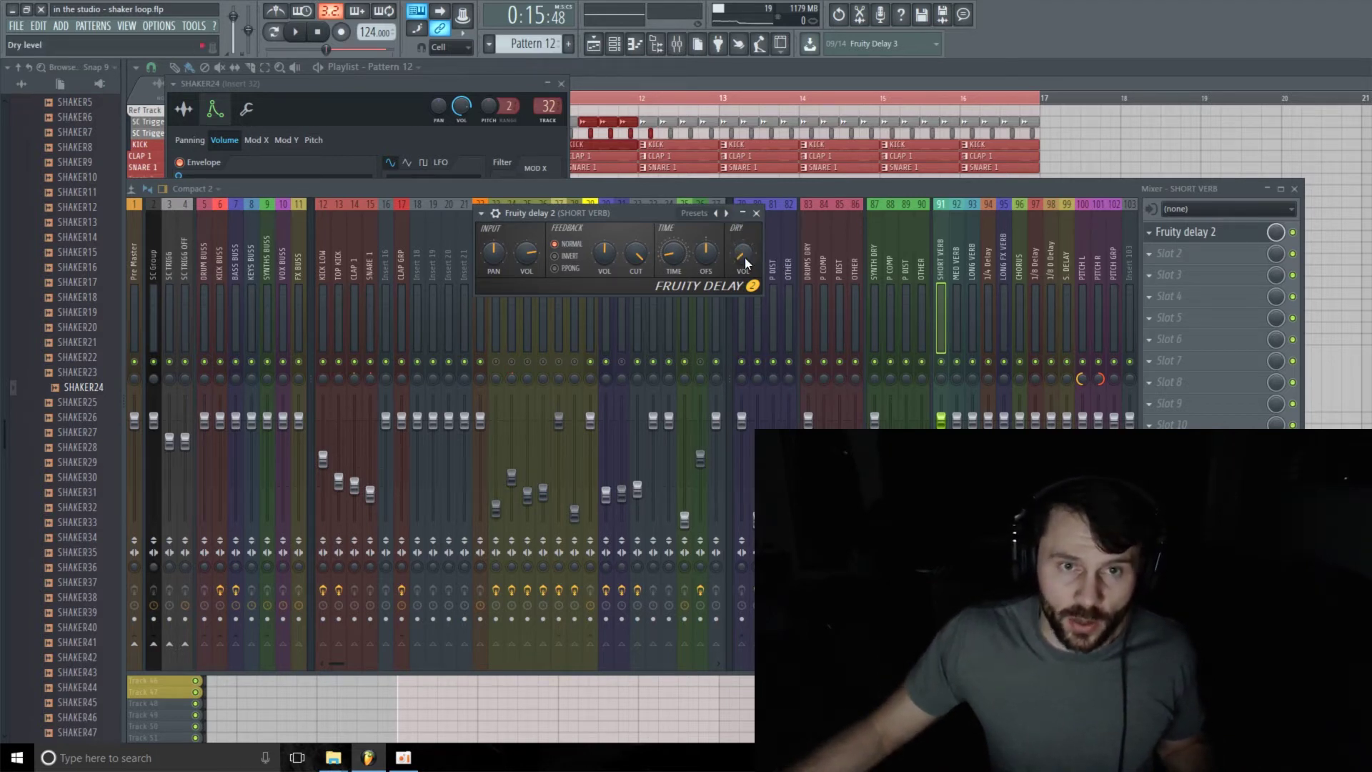
left_click_drag(633, 216, 366, 230)
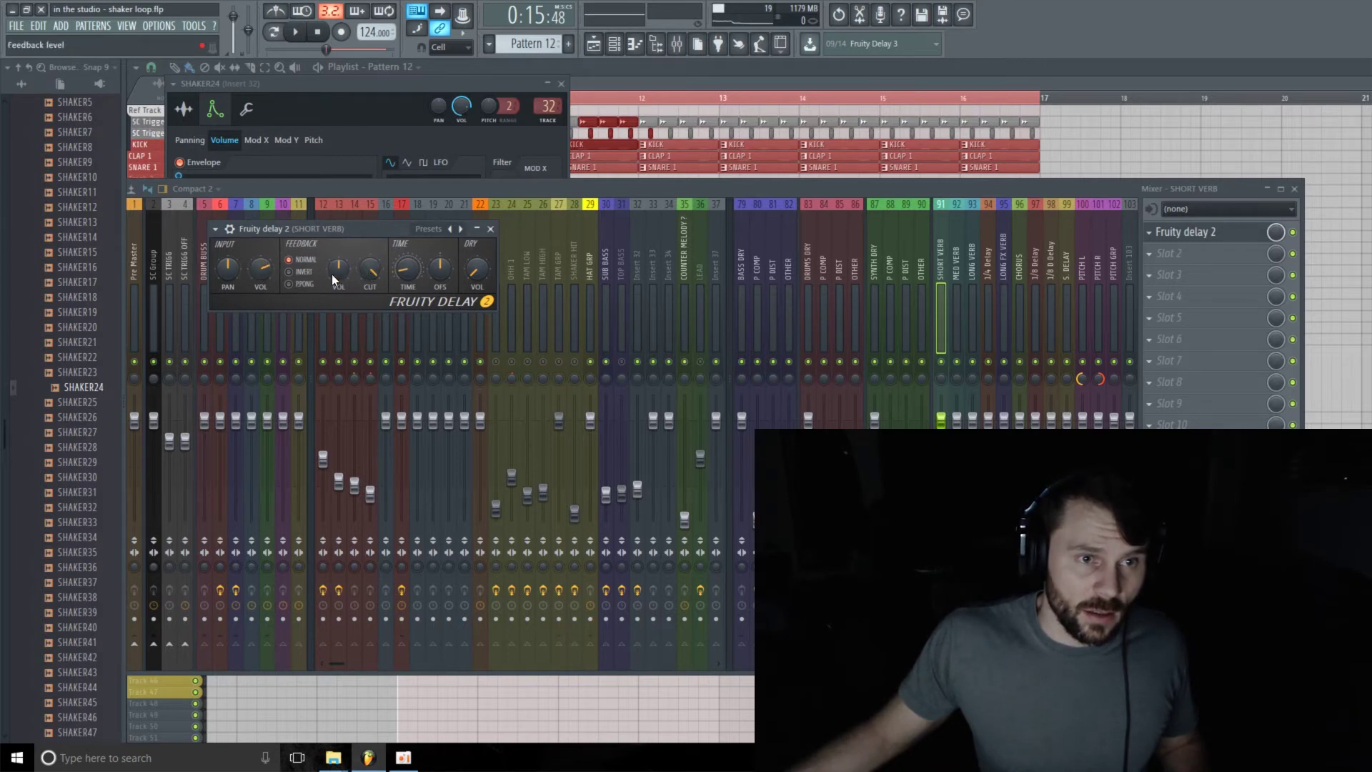
Play the loop and check the shaker on Insert 32 together with the Fruity Delay 2 on SHORT VERB.
key("space")
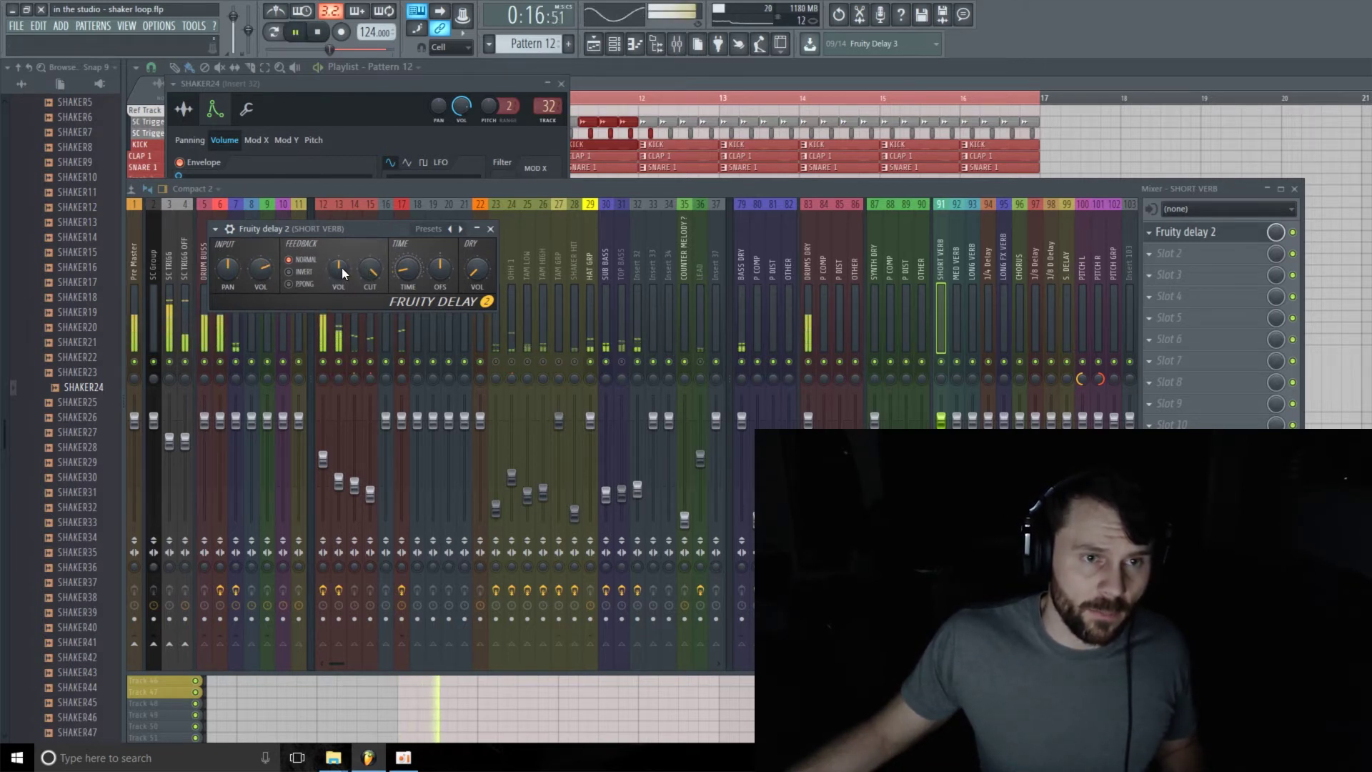
key("space")
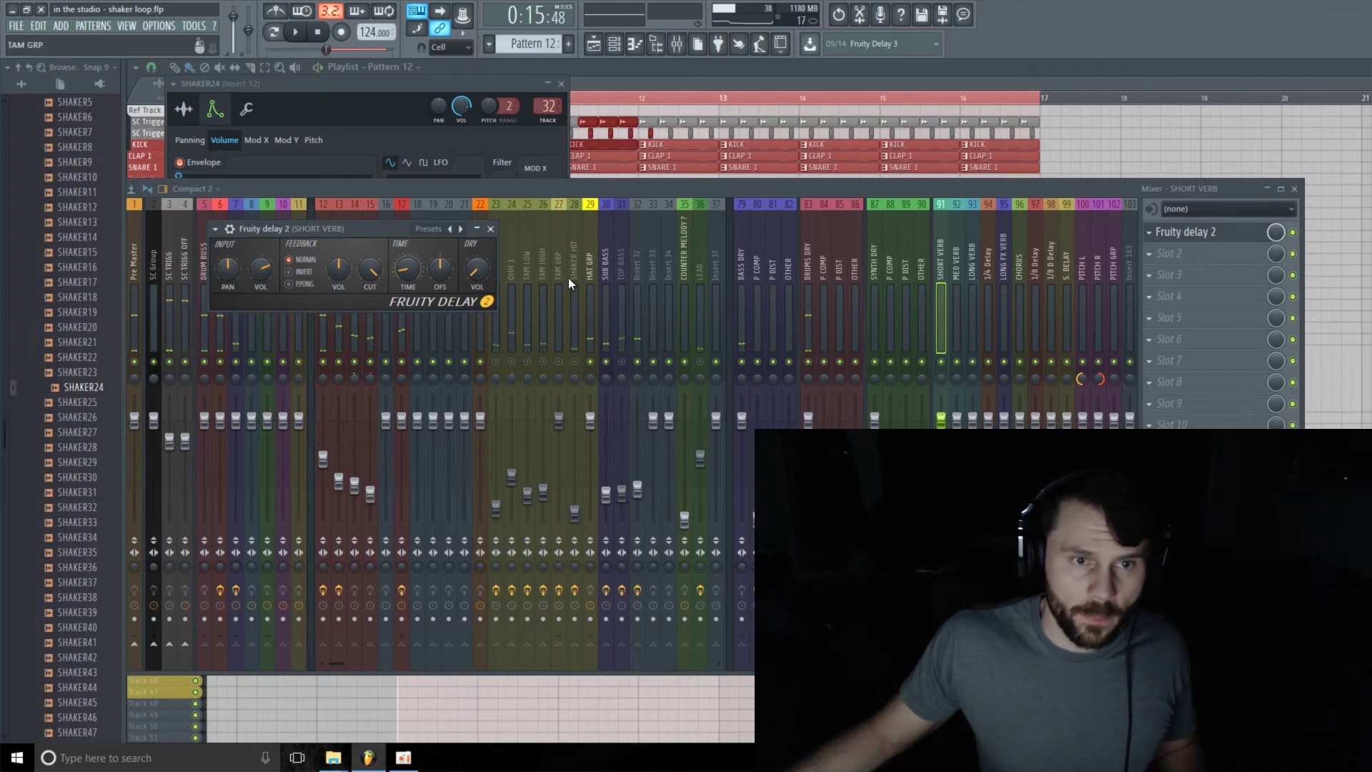
left_click(633, 263)
key("space")
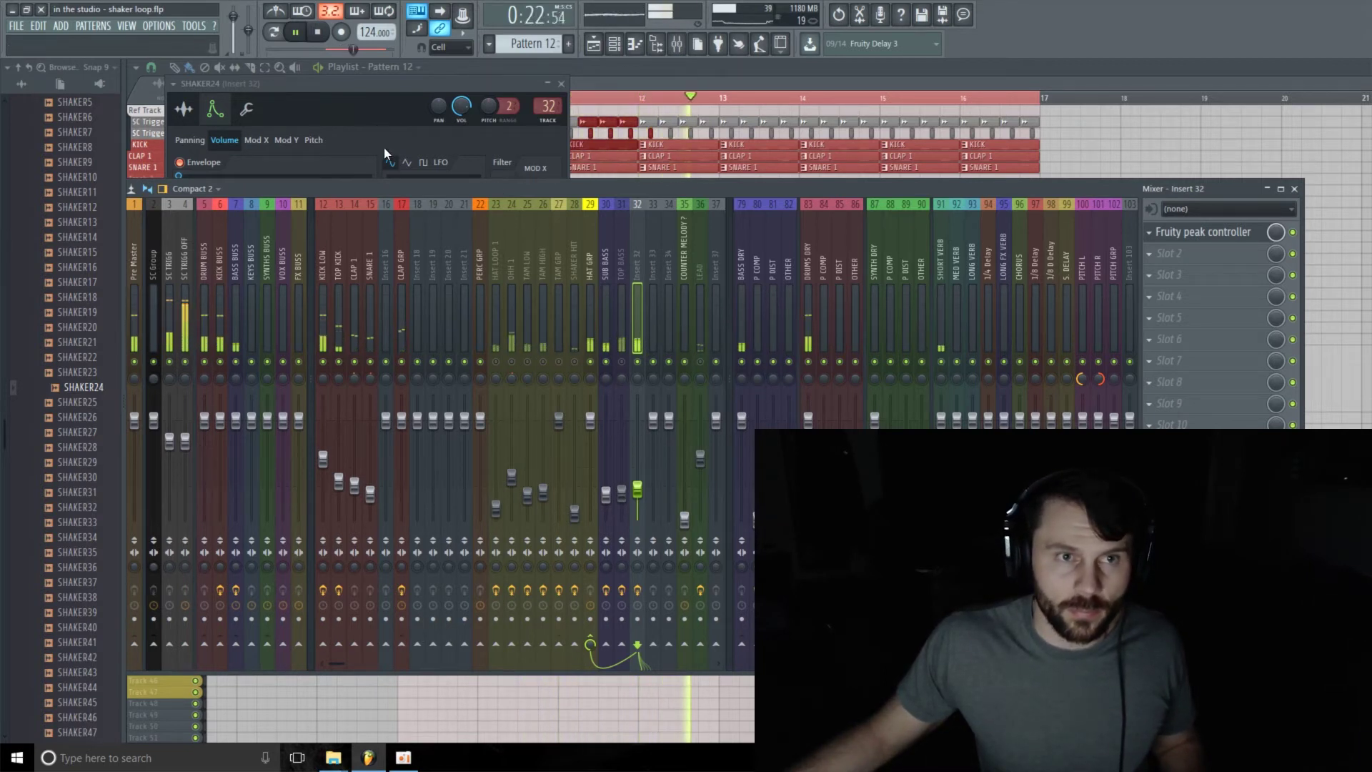
mouse_move(408, 83)
left_mouse_down()
mouse_move(428, 80)
mouse_move(398, 96)
left_mouse_up()
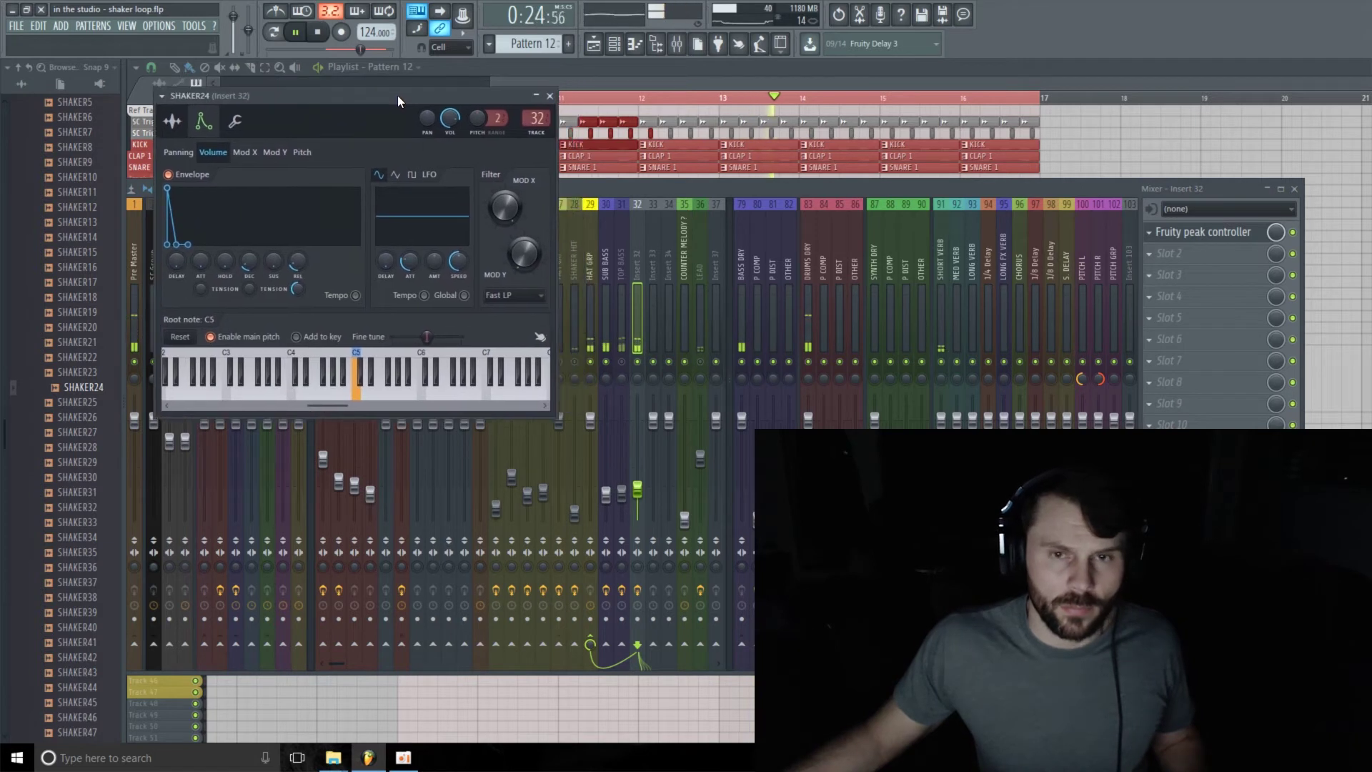
left_click(941, 259)
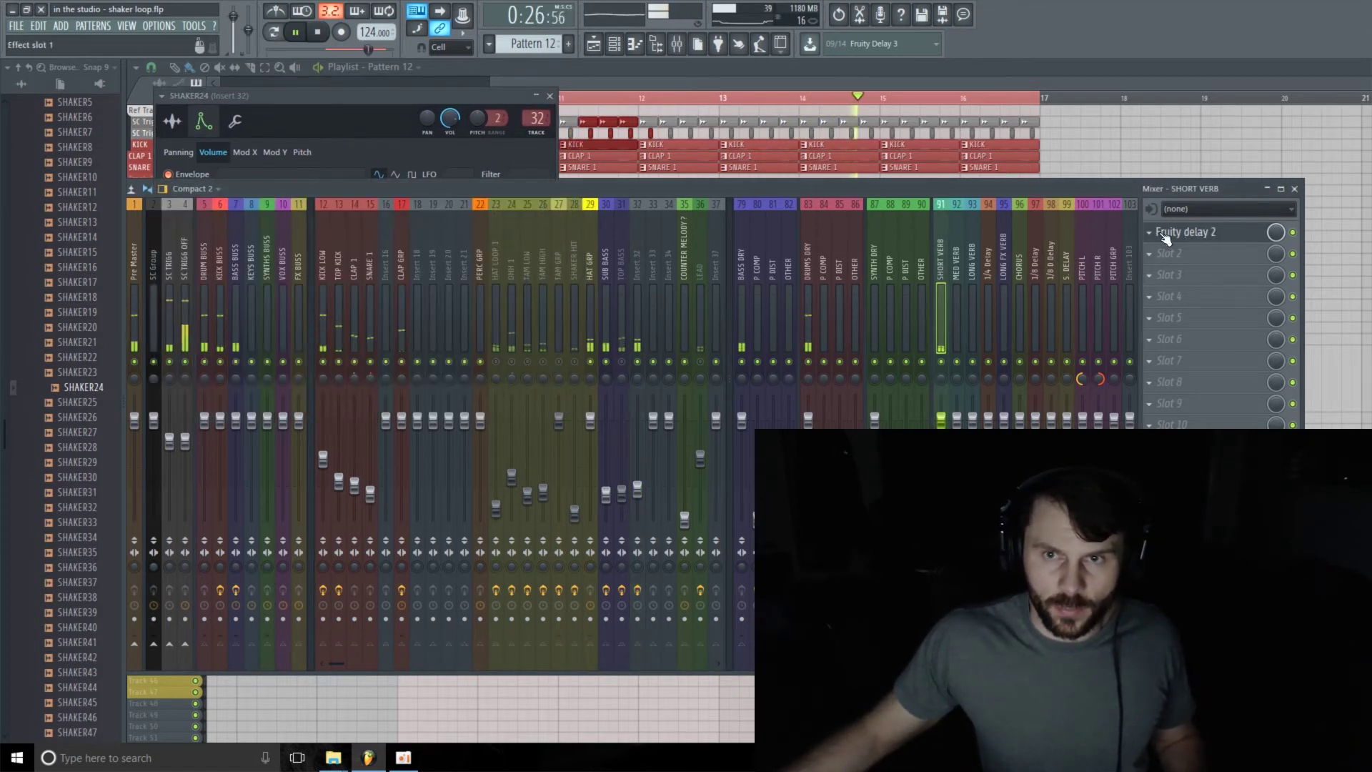
left_click(1208, 236)
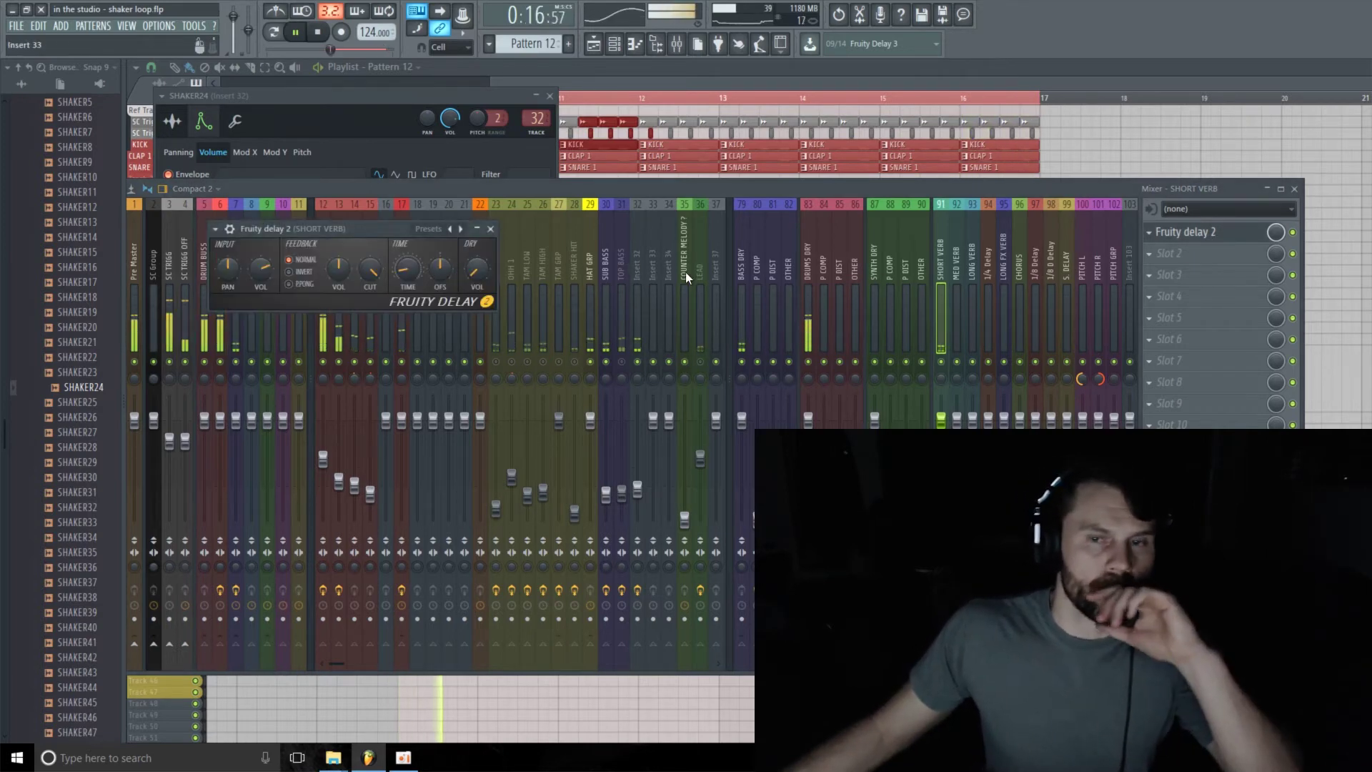
key("space")
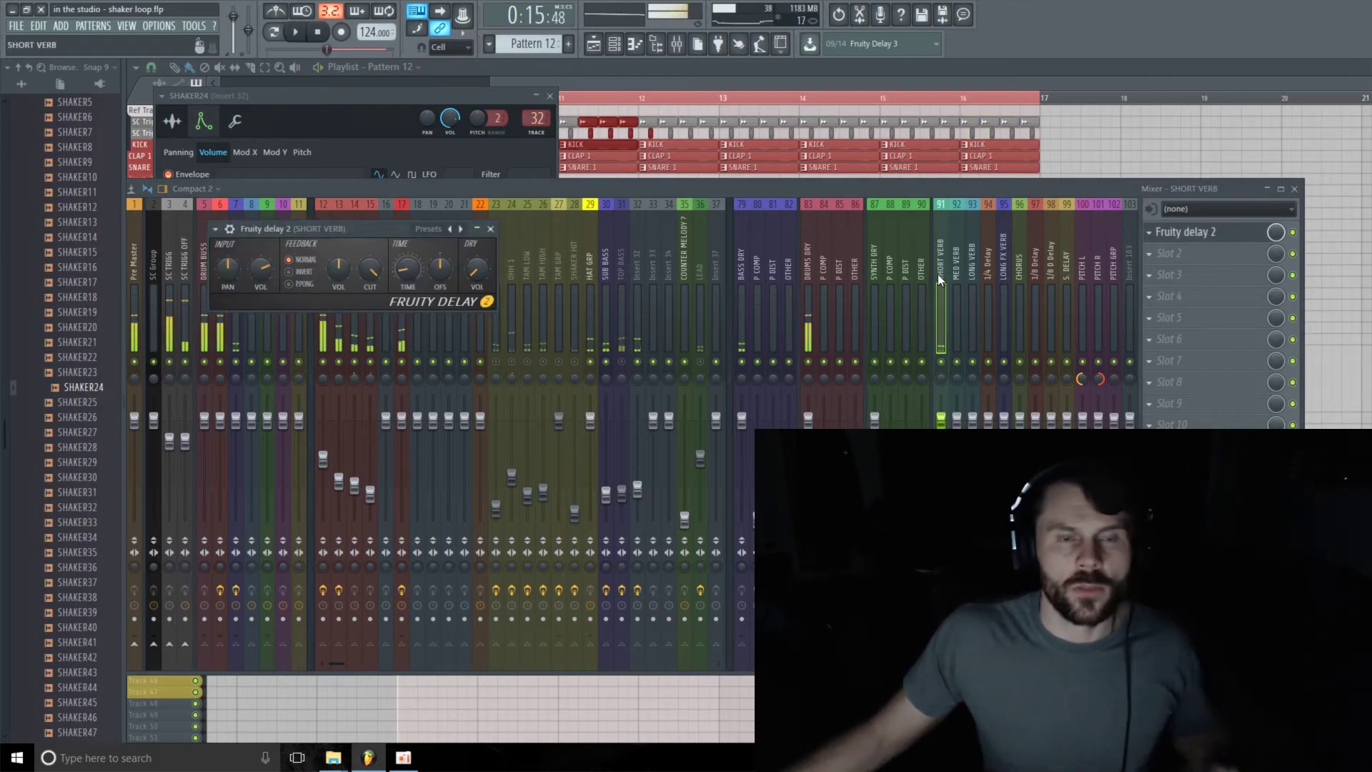
Replace Fruity Delay 2 in slot 1 of the SHORT VERB track with Fruity Delay 3.
left_click(1150, 233)
mouse_move(1213, 248)
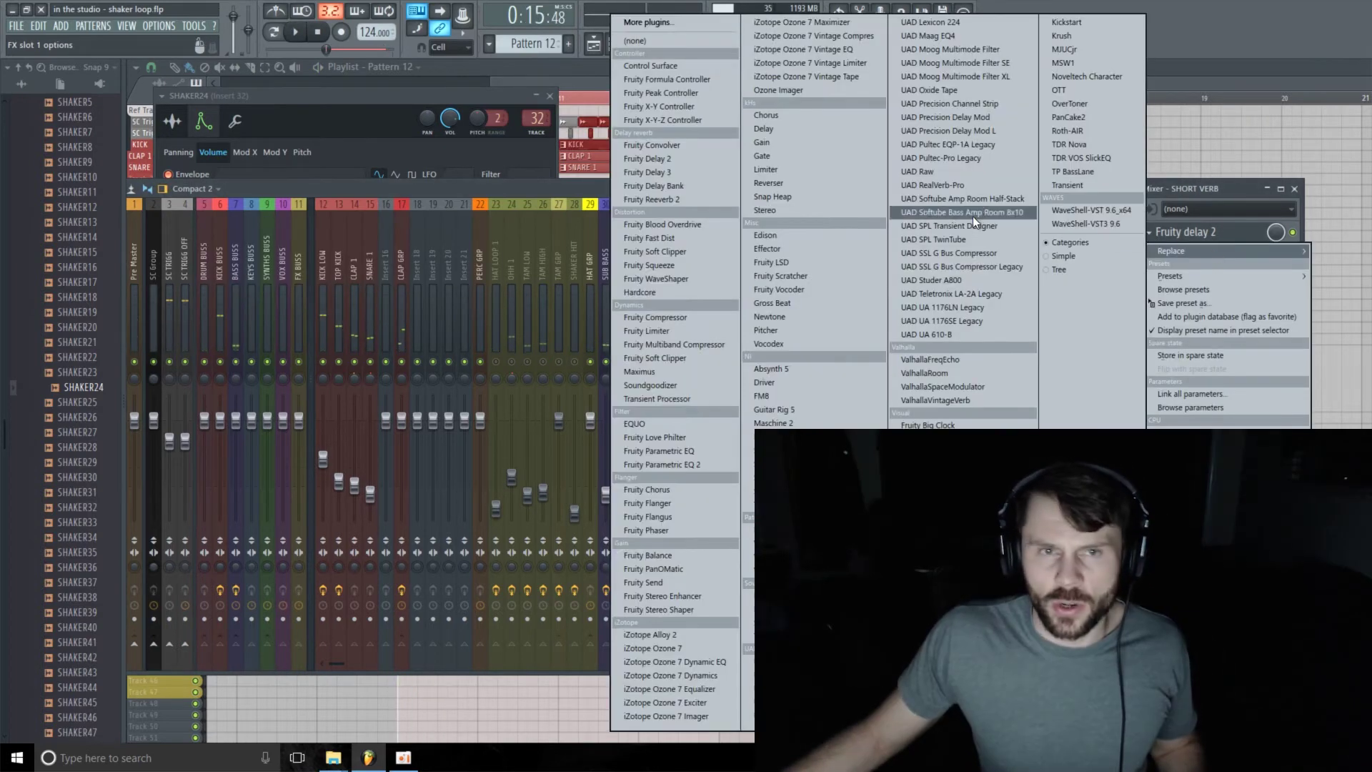
left_click(675, 175)
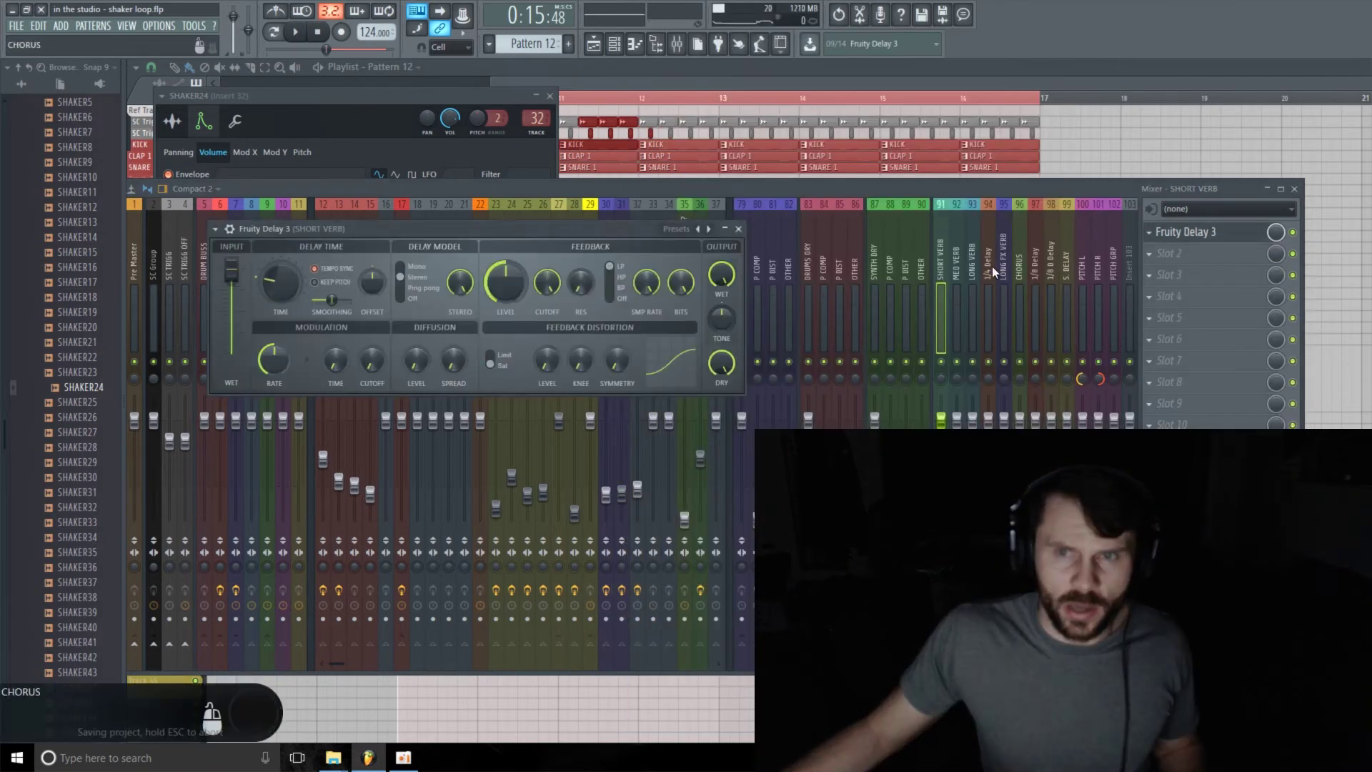
left_click_drag(510, 236, 510, 187)
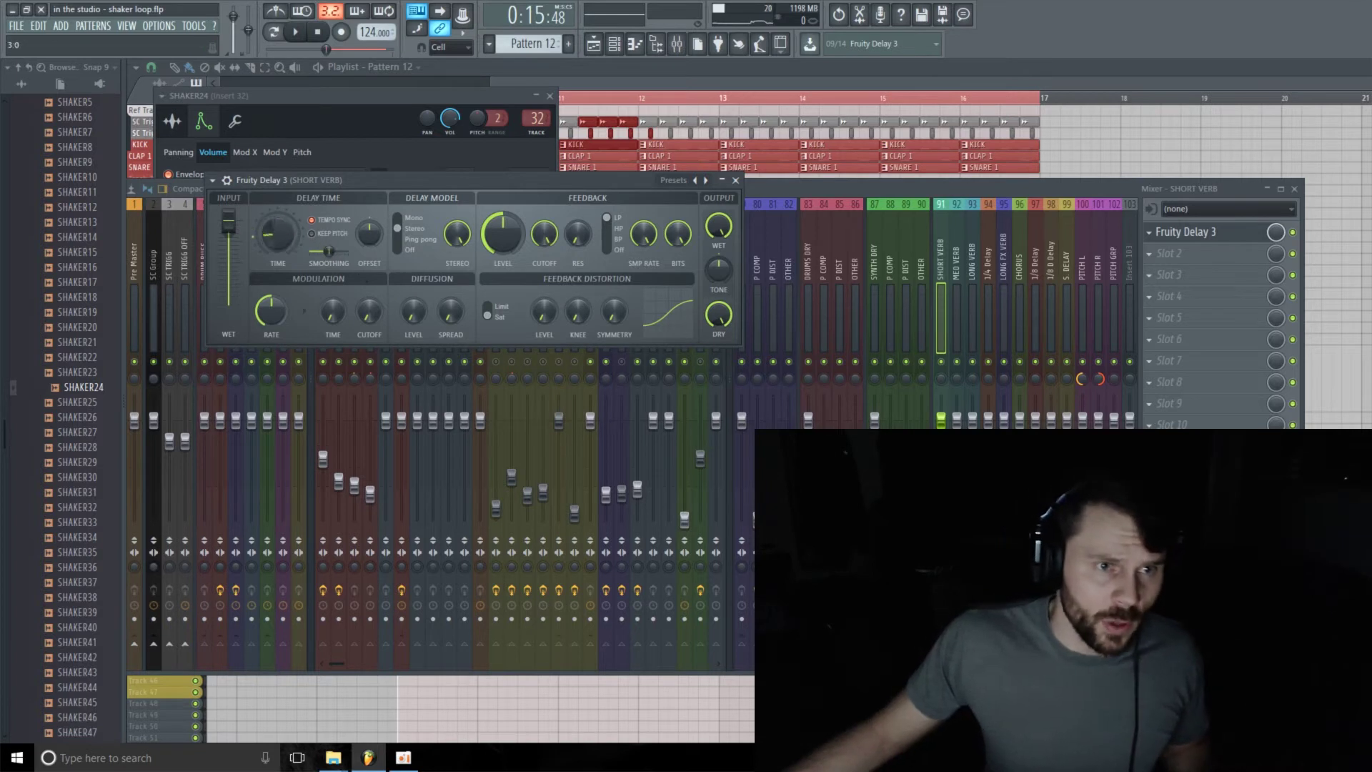
Choose a preset note length for Fruity Delay 3's tempo-synced delay time and lower its dry output to 0%.
right_click(276, 236)
mouse_move(303, 259)
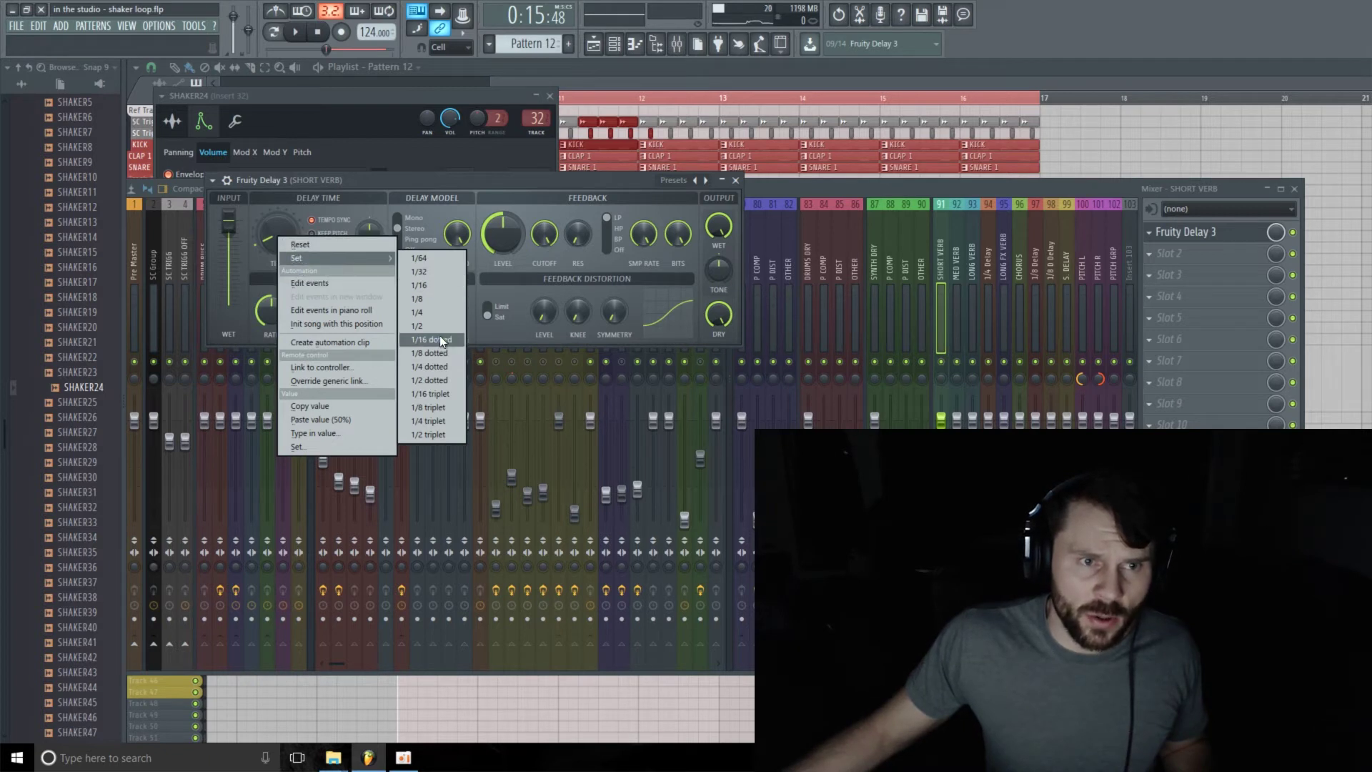
left_click(435, 293)
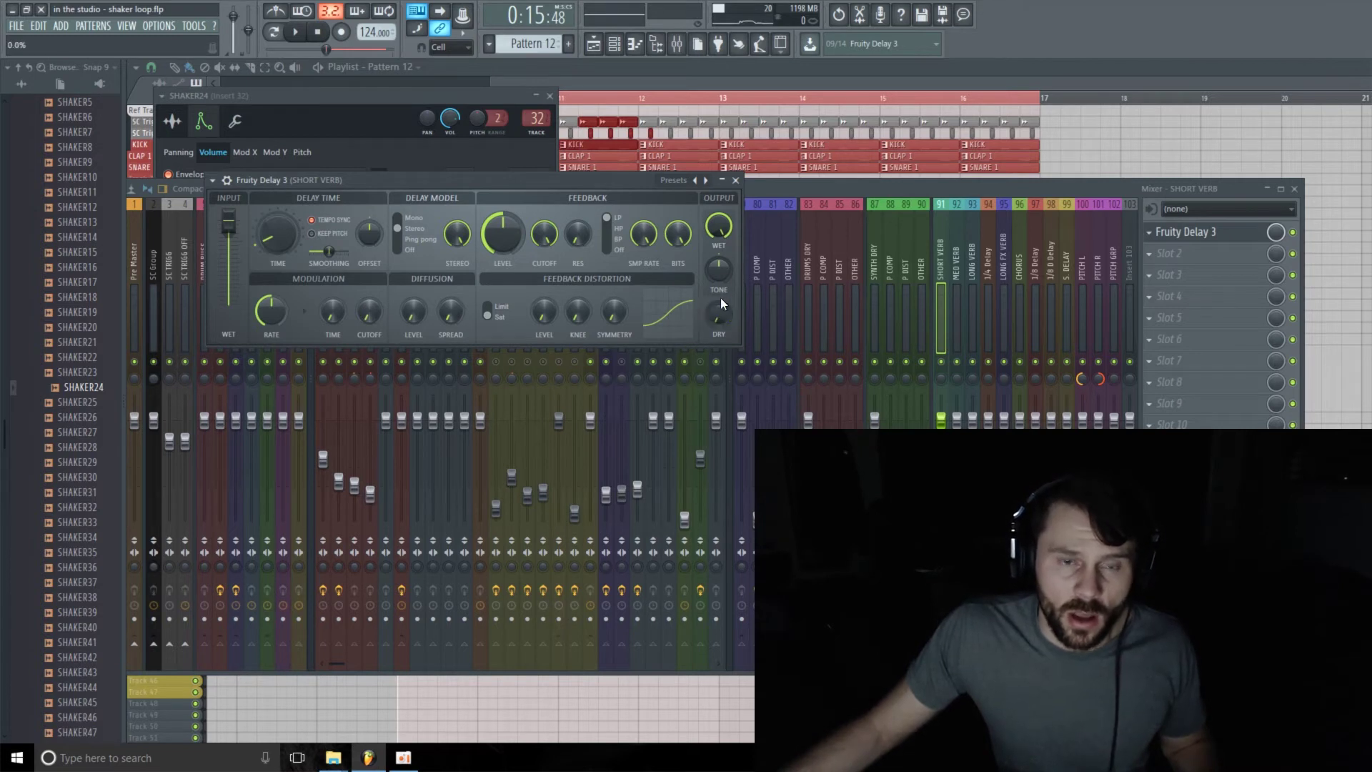
Adjust the feedback distortion level of Fruity Delay 3 slightly while listening to the loop.
key("space")
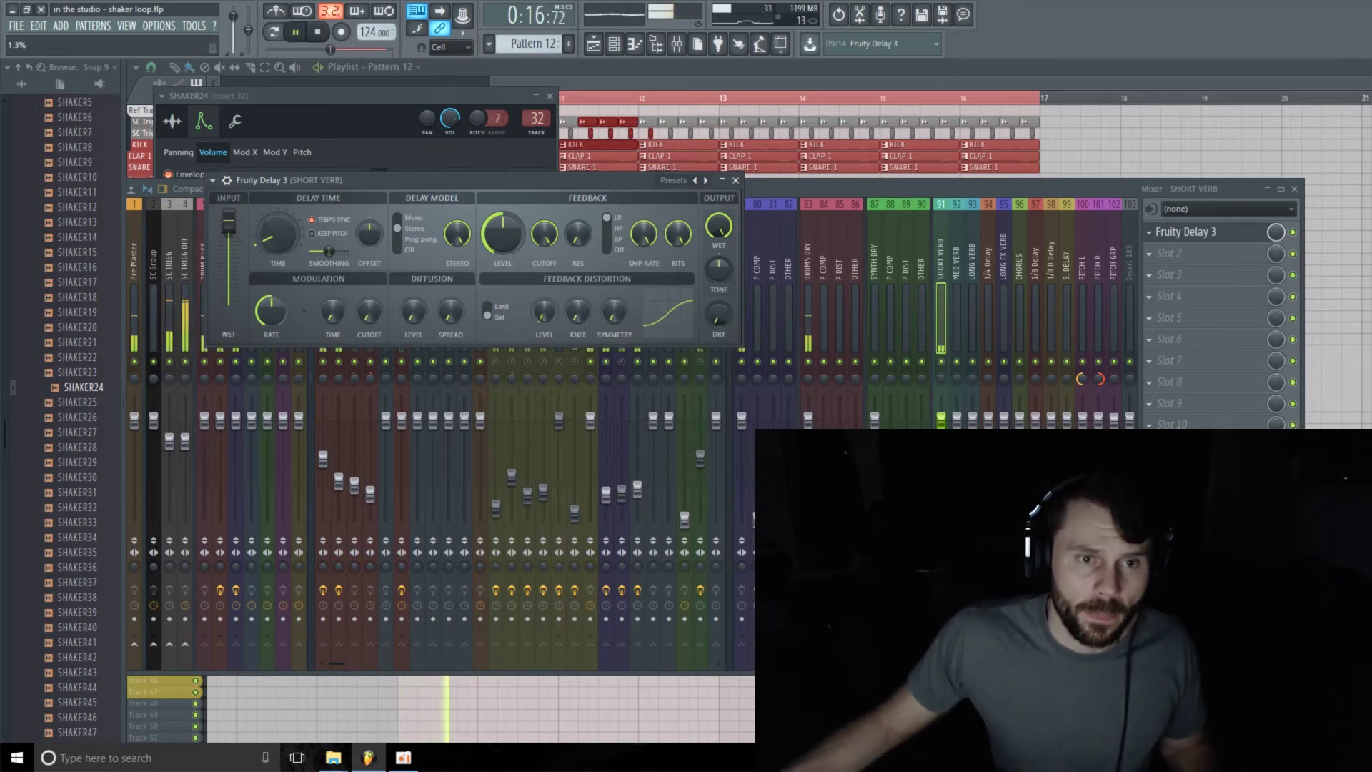
mouse_move(545, 312)
left_mouse_down()
mouse_move(545, 223)
mouse_move(544, 309)
left_mouse_up()
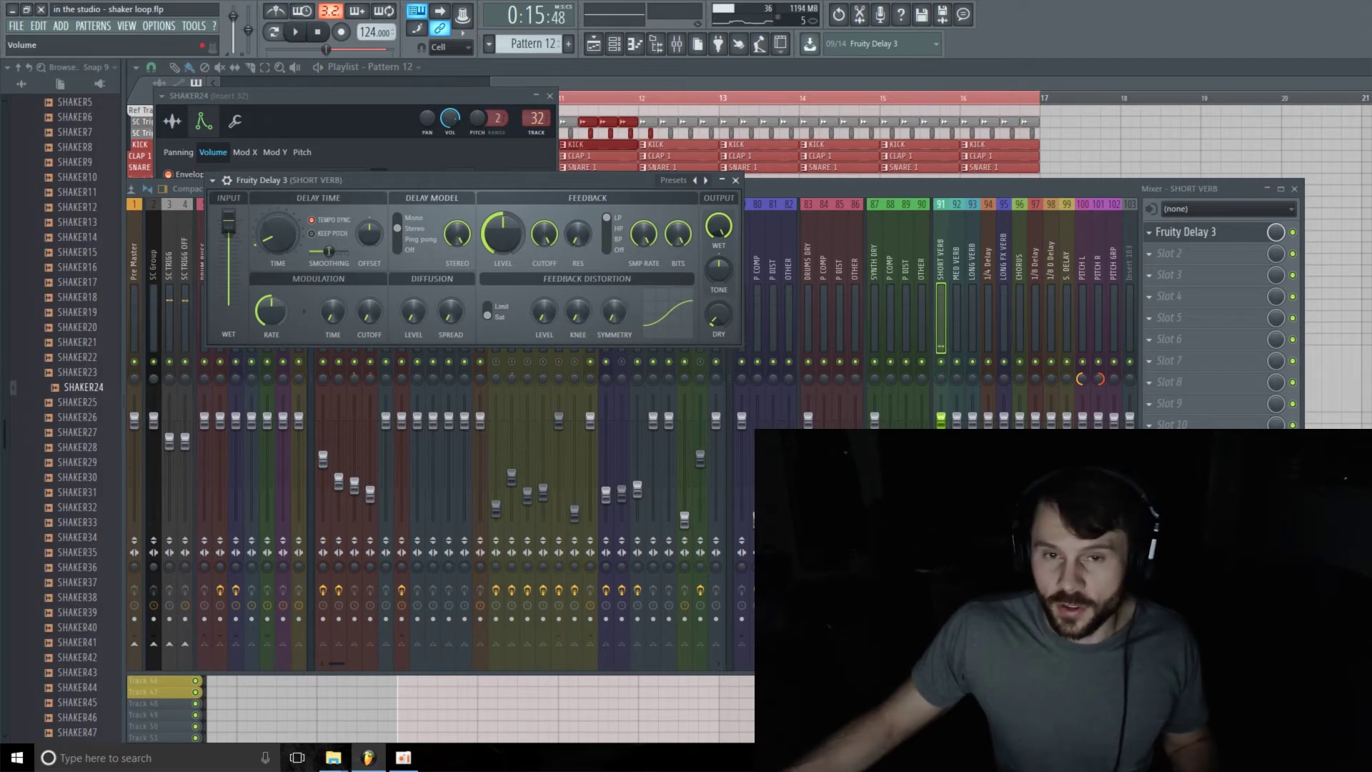
Play the loop to check Insert 32 against SHORT VERB with its Fruity Delay 3 and reposition the delay's window.
key("space")
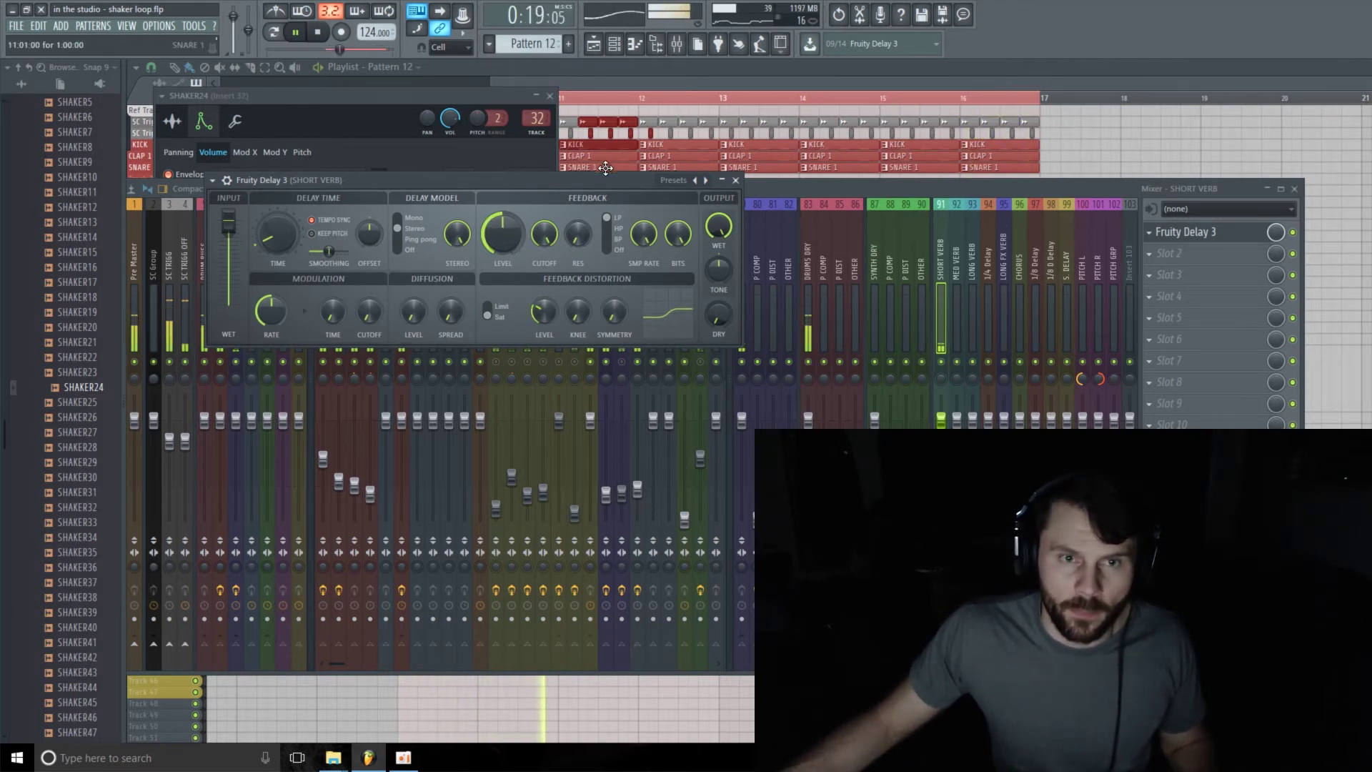
left_click_drag(602, 182, 415, 268)
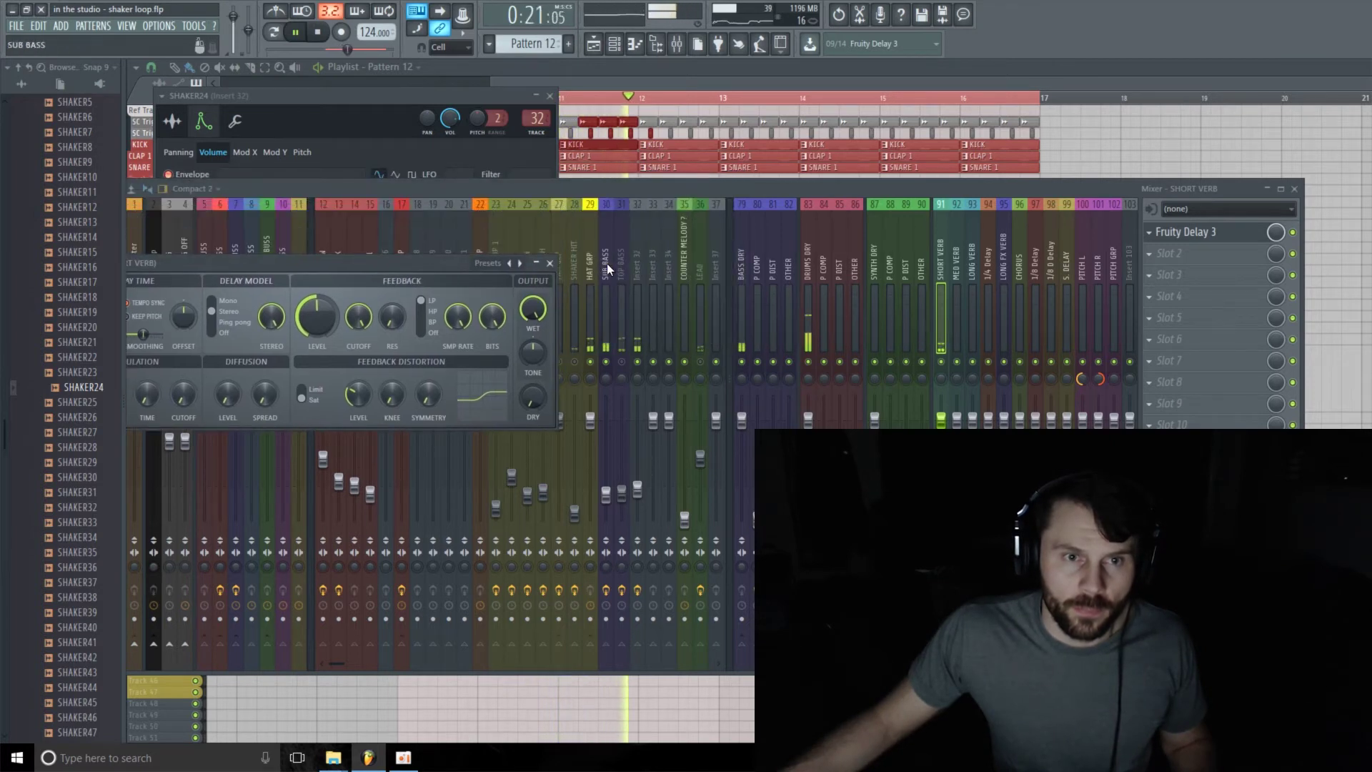
left_click(636, 264)
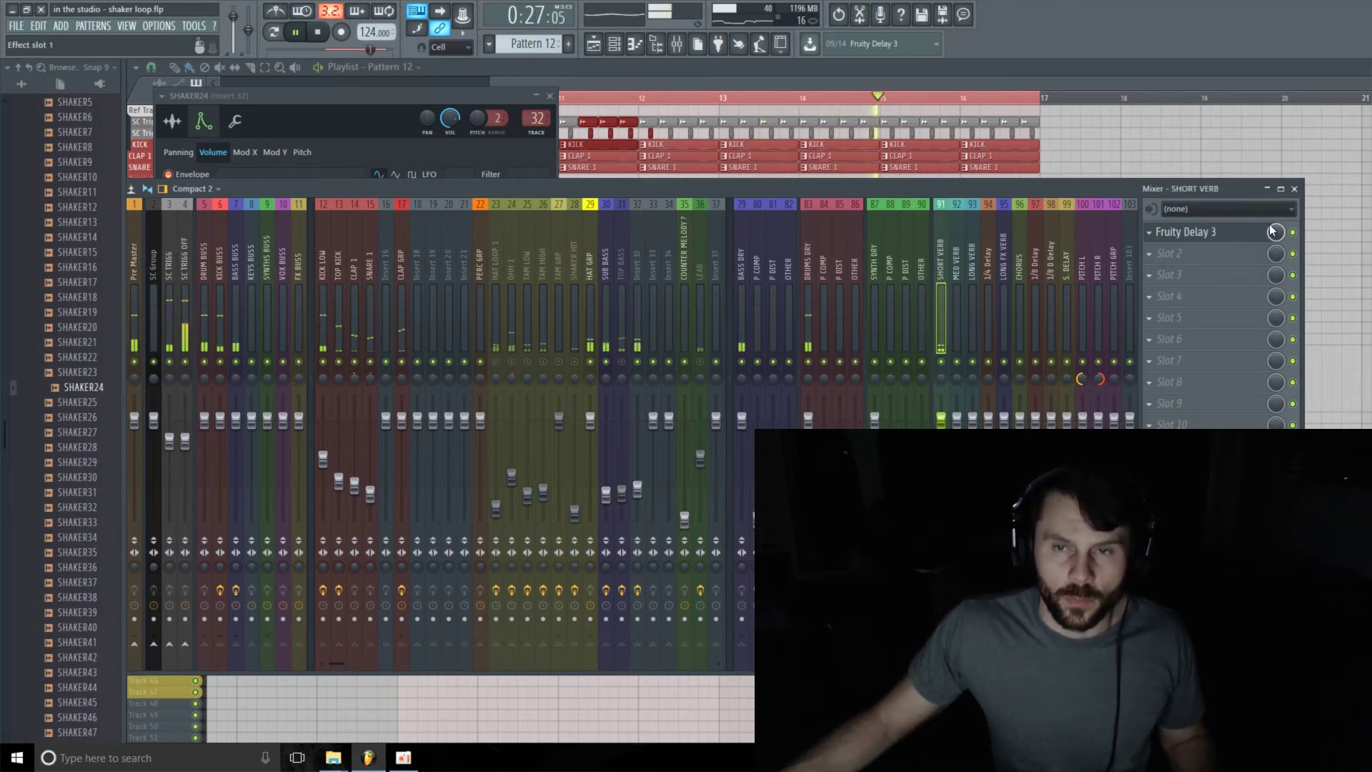
left_click(941, 266)
left_click(1204, 232)
key("space")
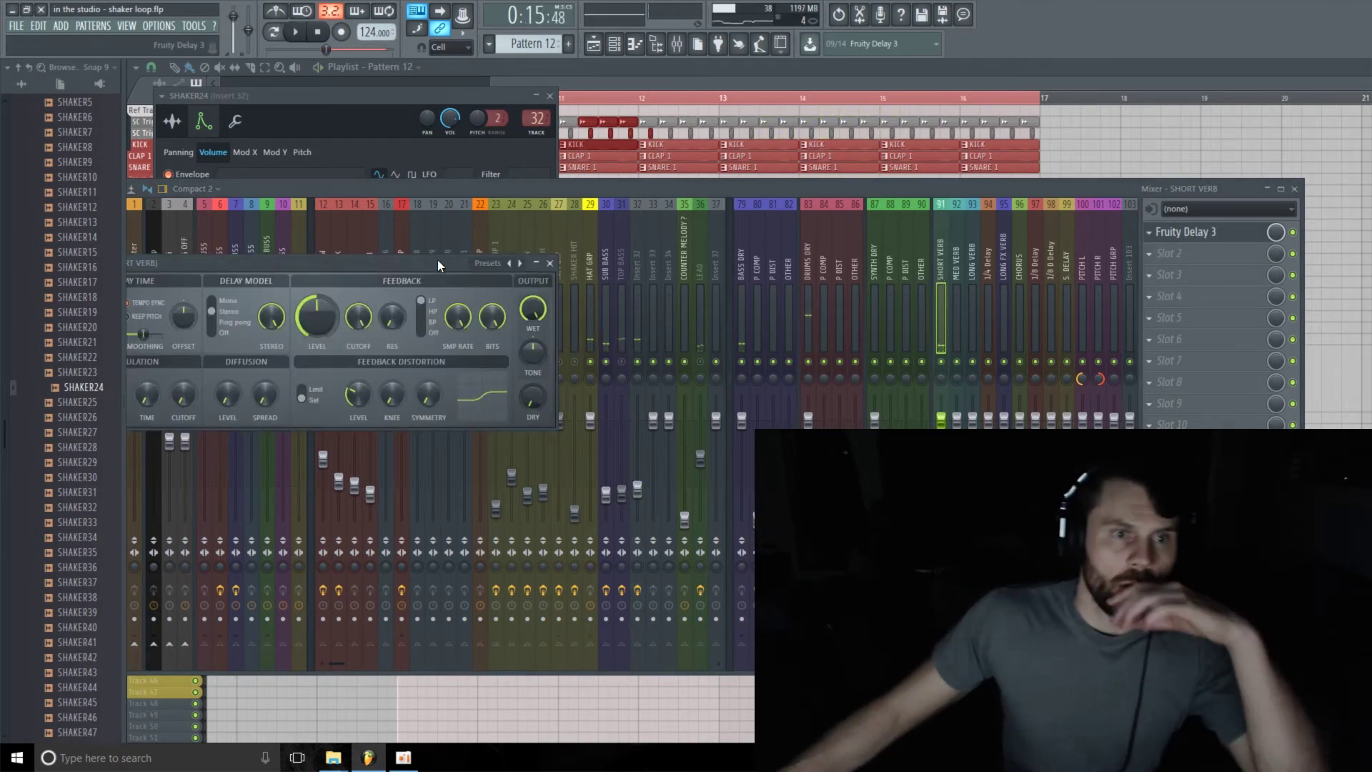
left_click_drag(438, 259, 568, 140)
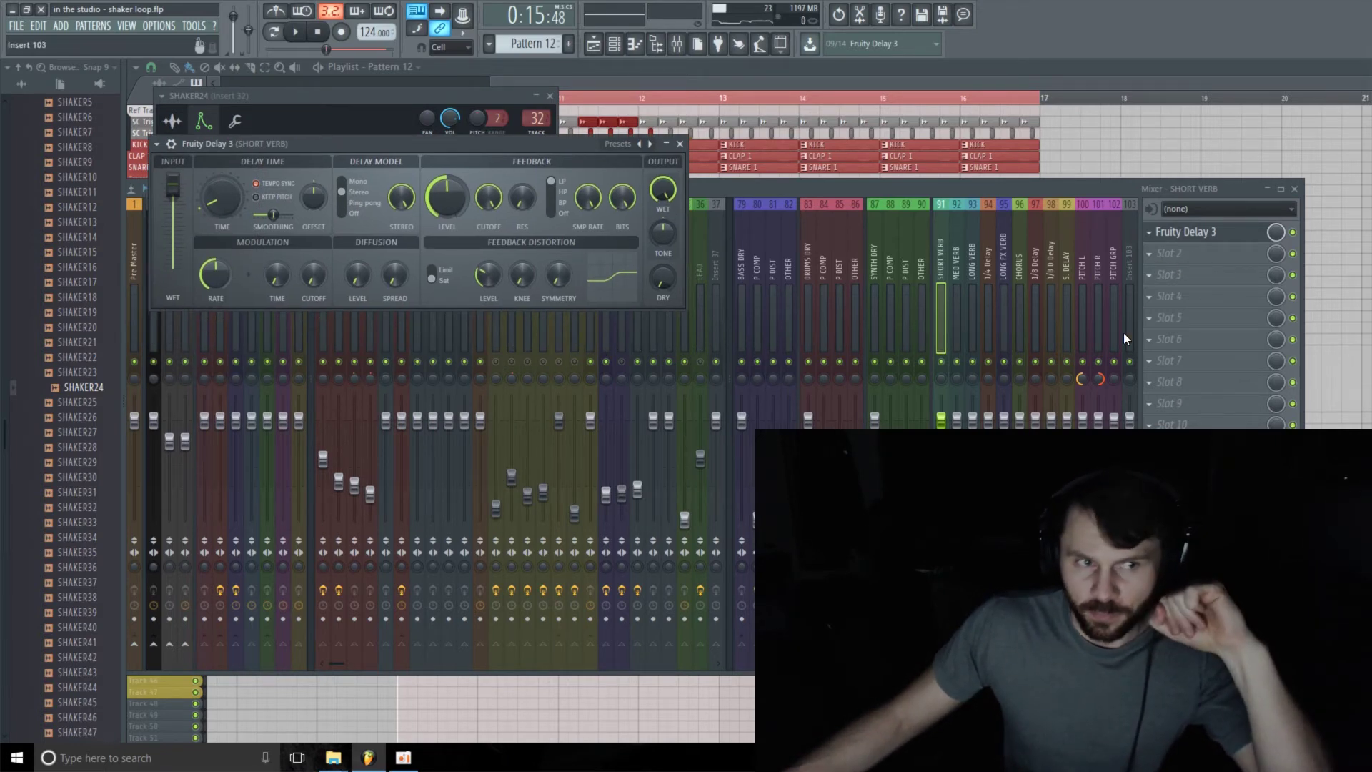
Add Fruity Reeverb 2 to slot 2 of the SHORT VERB track and move its window clear of the effect slots.
left_click(1199, 251)
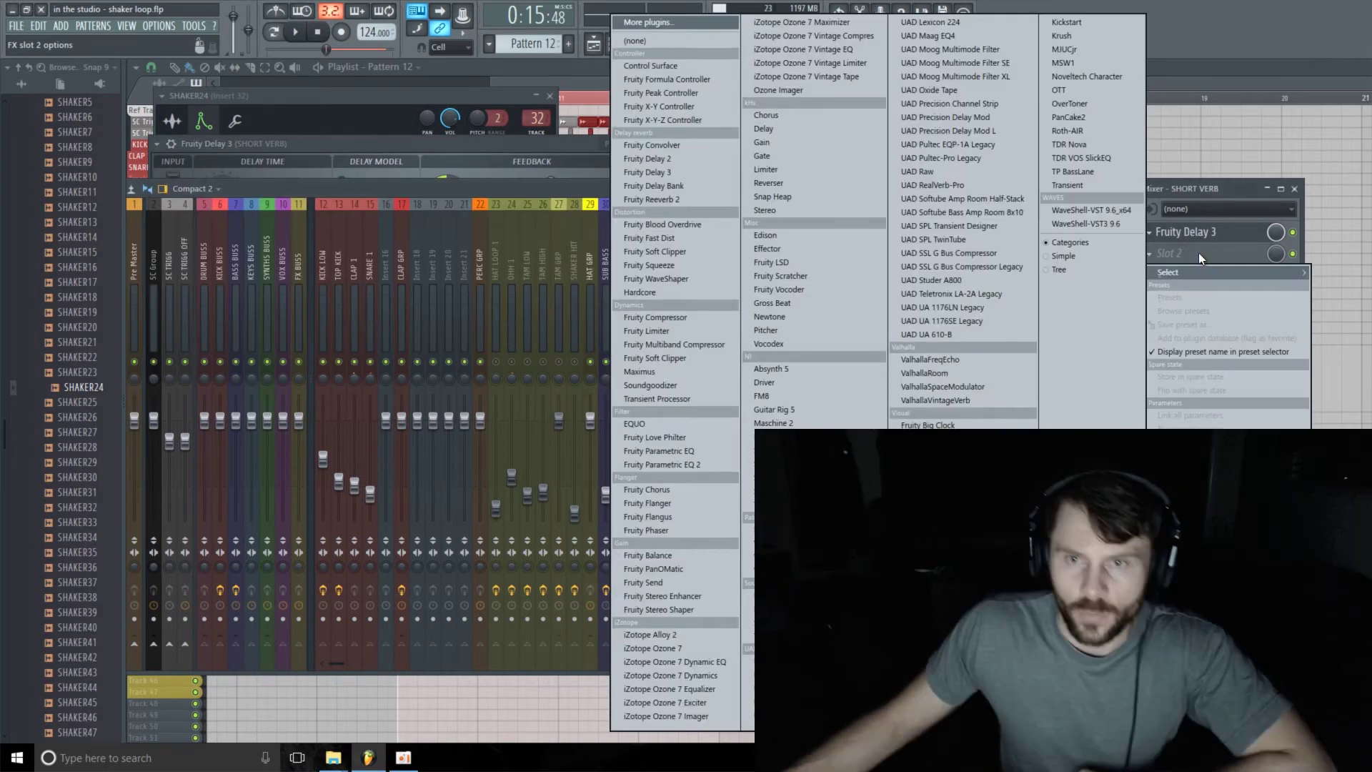
left_click(681, 200)
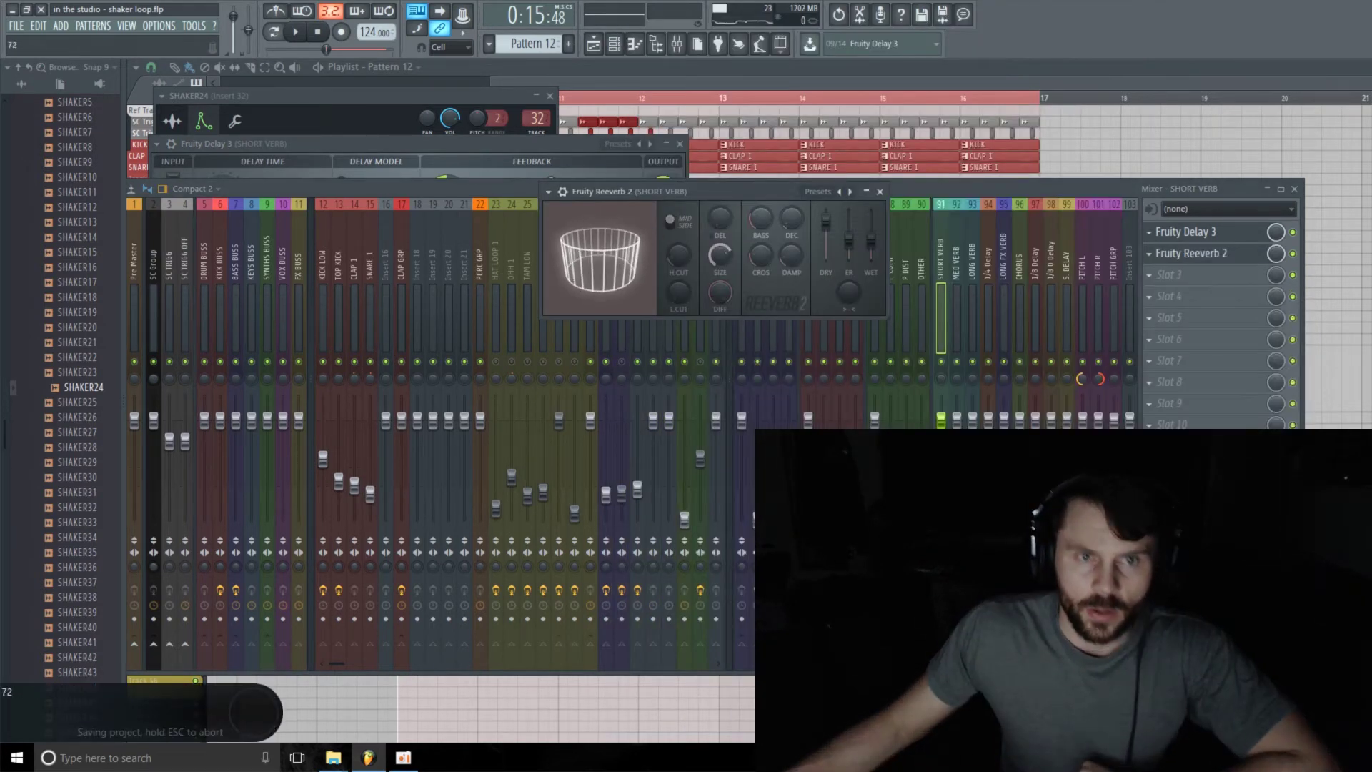
left_click_drag(746, 191, 648, 149)
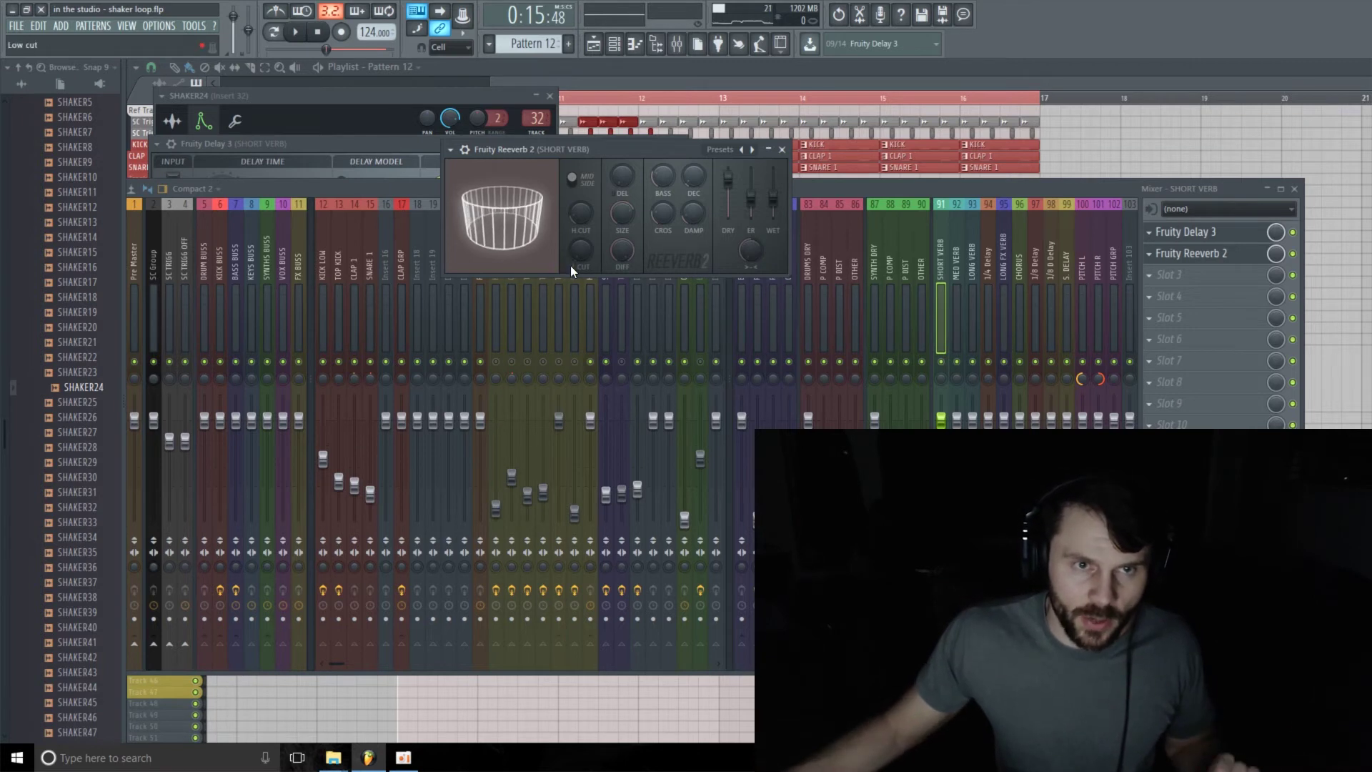
Adjust Fruity Reeverb 2's low cut, raise its wet level and pull its dry level down.
mouse_move(580, 251)
left_mouse_down()
mouse_move(580, 230)
mouse_move(581, 245)
left_mouse_up()
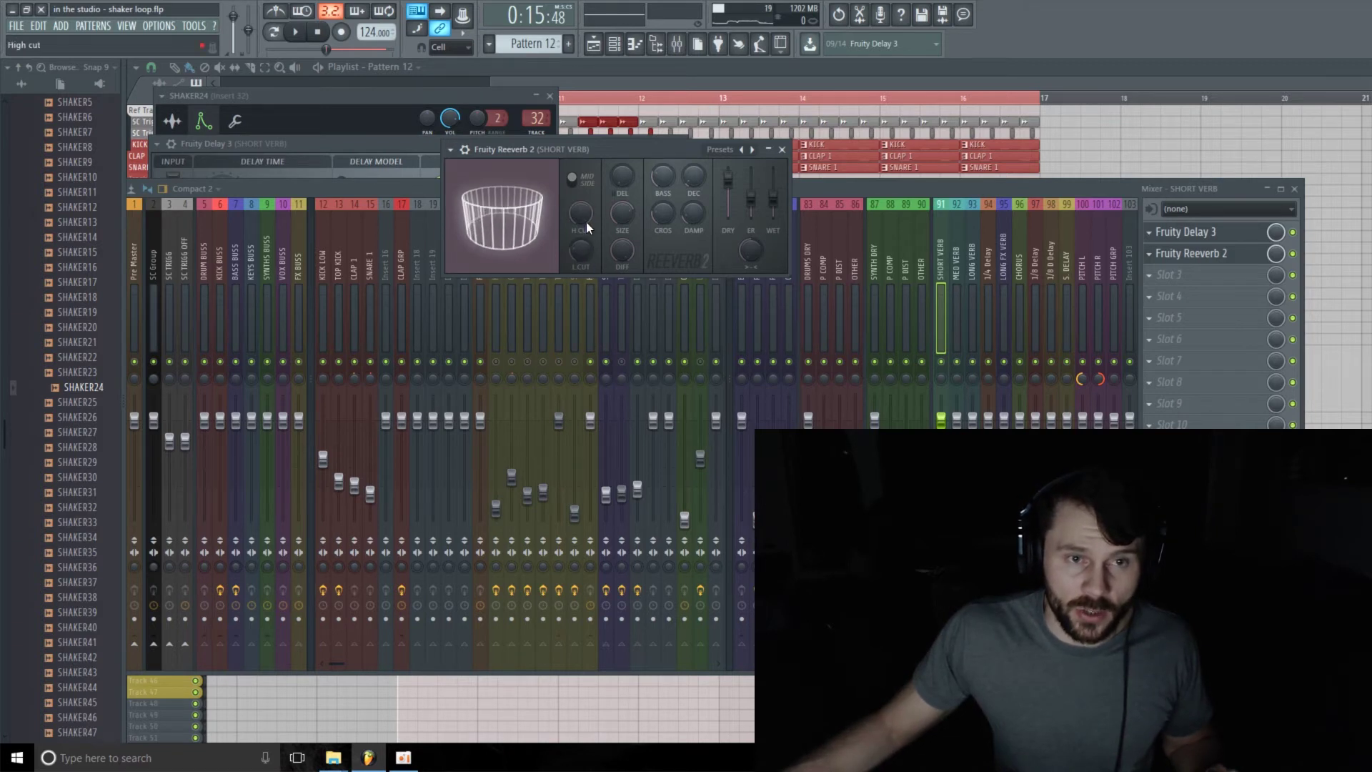
left_click_drag(774, 198, 773, 174)
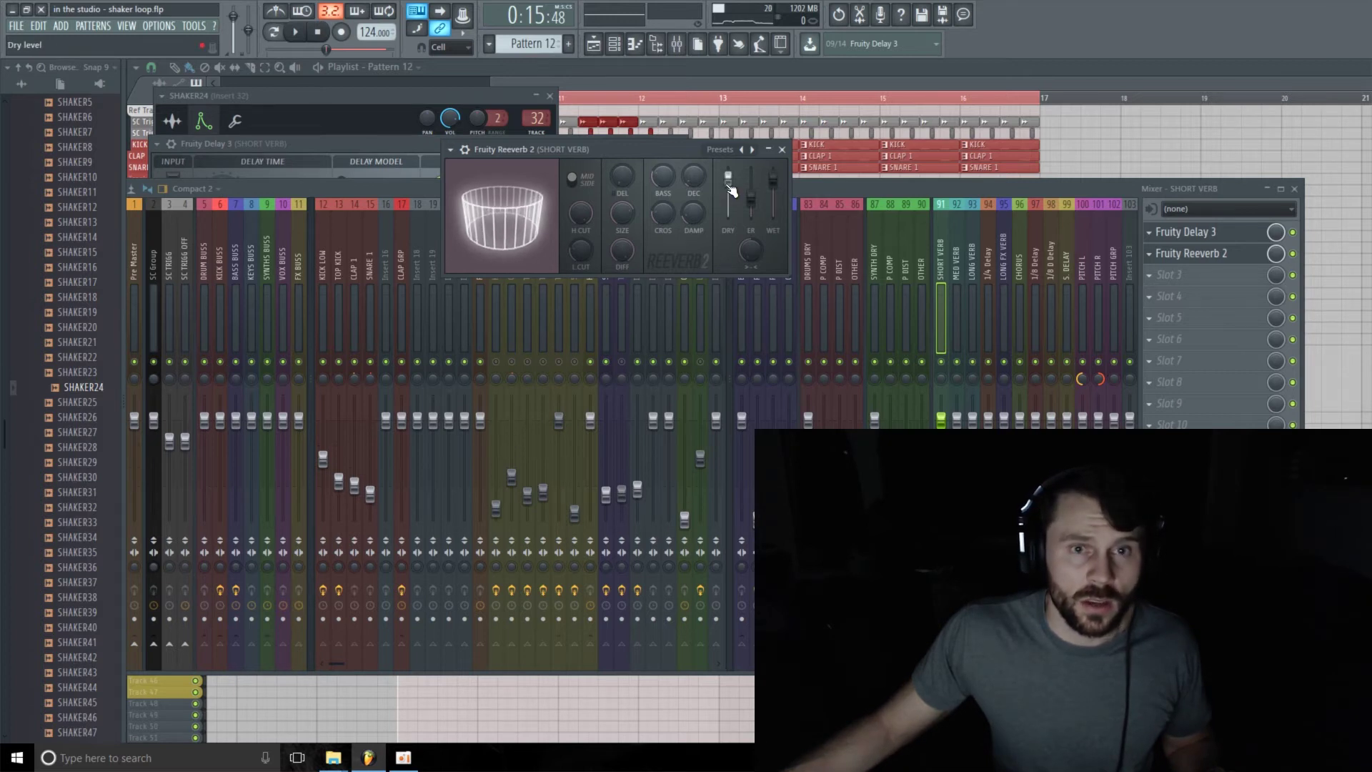
left_click_drag(728, 182, 690, 178)
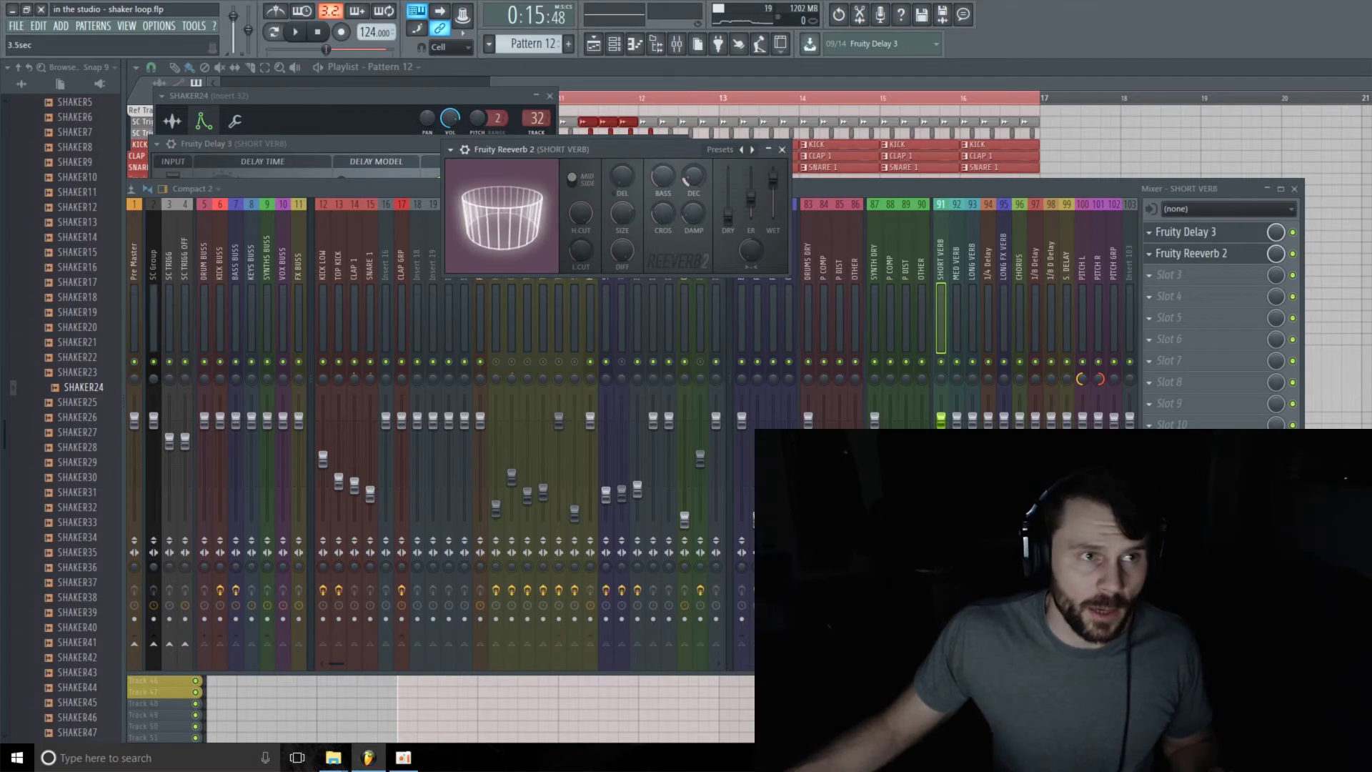
Shorten Fruity Reeverb 2's decay time to about 0.8 sec while the loop plays.
key("space")
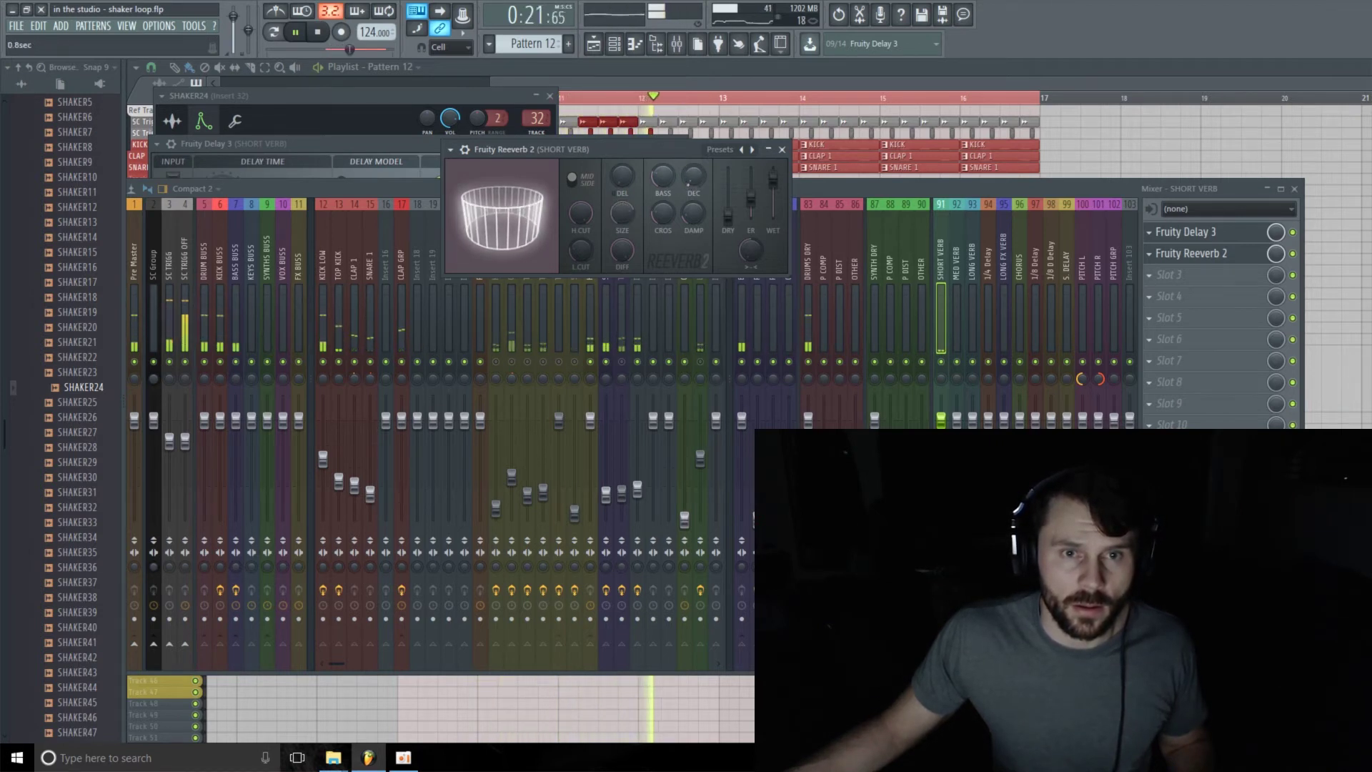
left_click(693, 182)
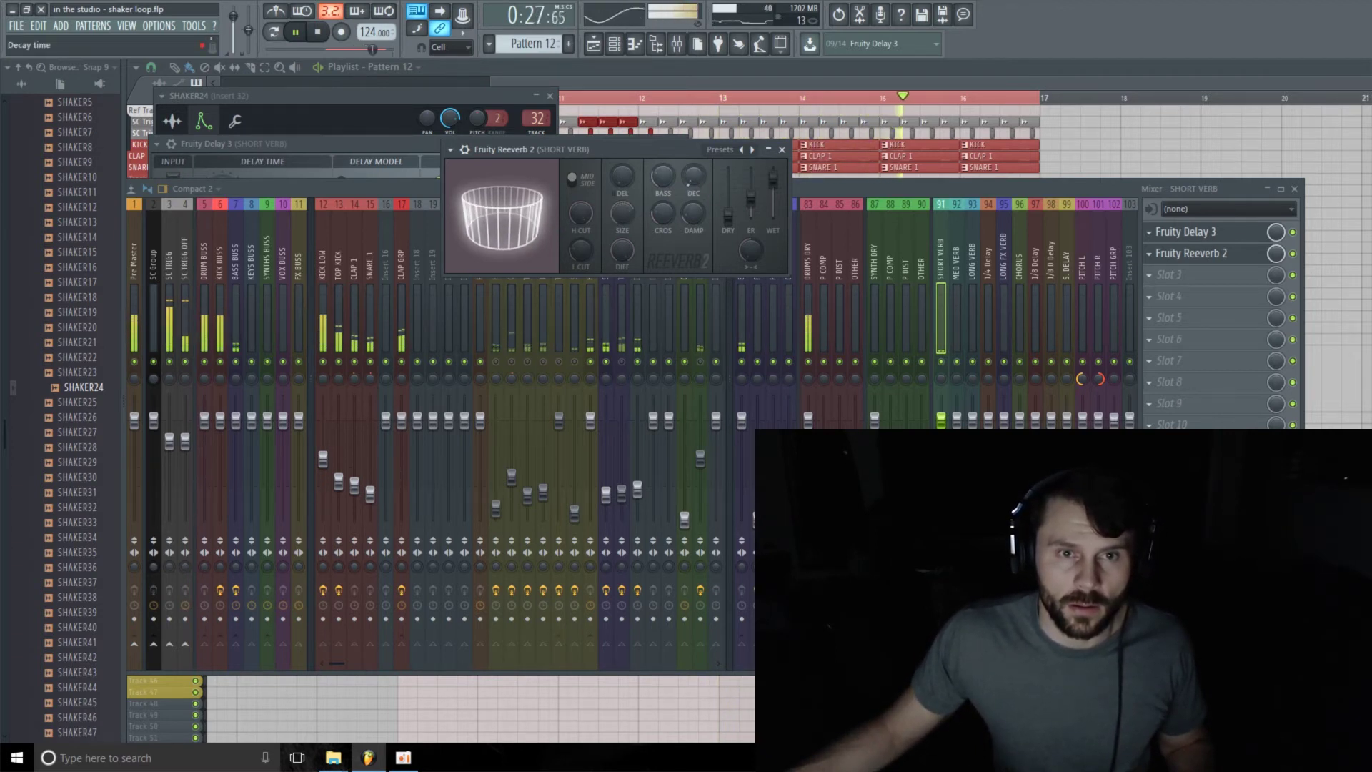
left_click_drag(697, 180, 696, 184)
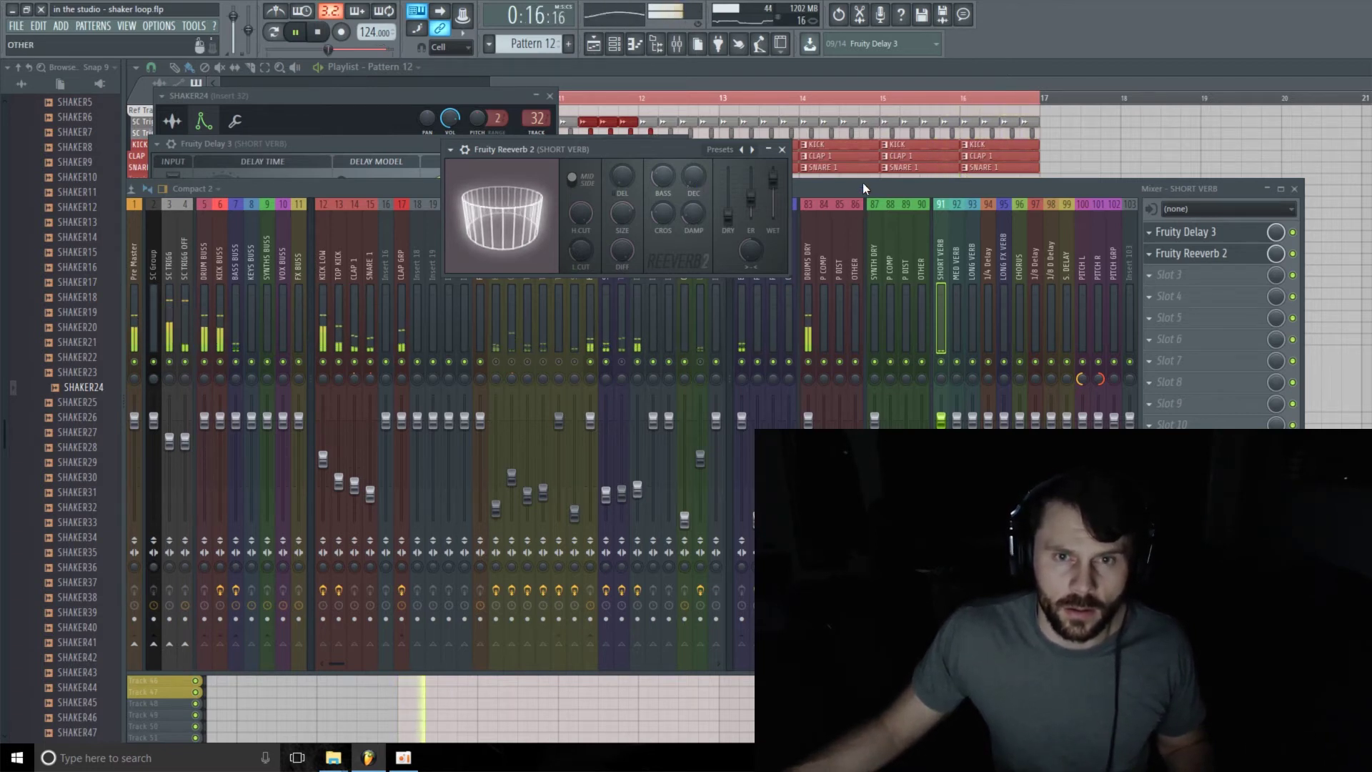
Compare Insert 32 with the SHORT VERB track in the mixer during playback and stop the loop.
left_click_drag(864, 186, 864, 188)
left_click(640, 264)
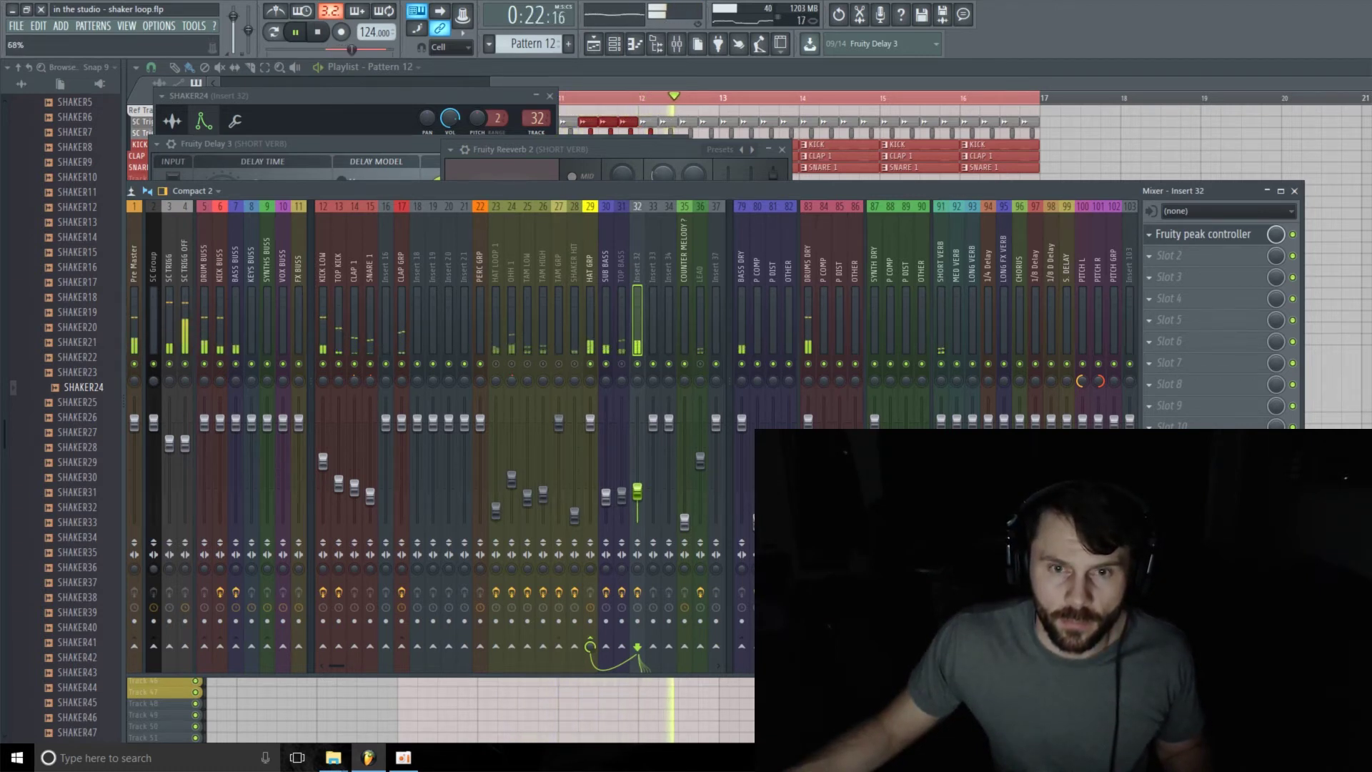
left_click(941, 258)
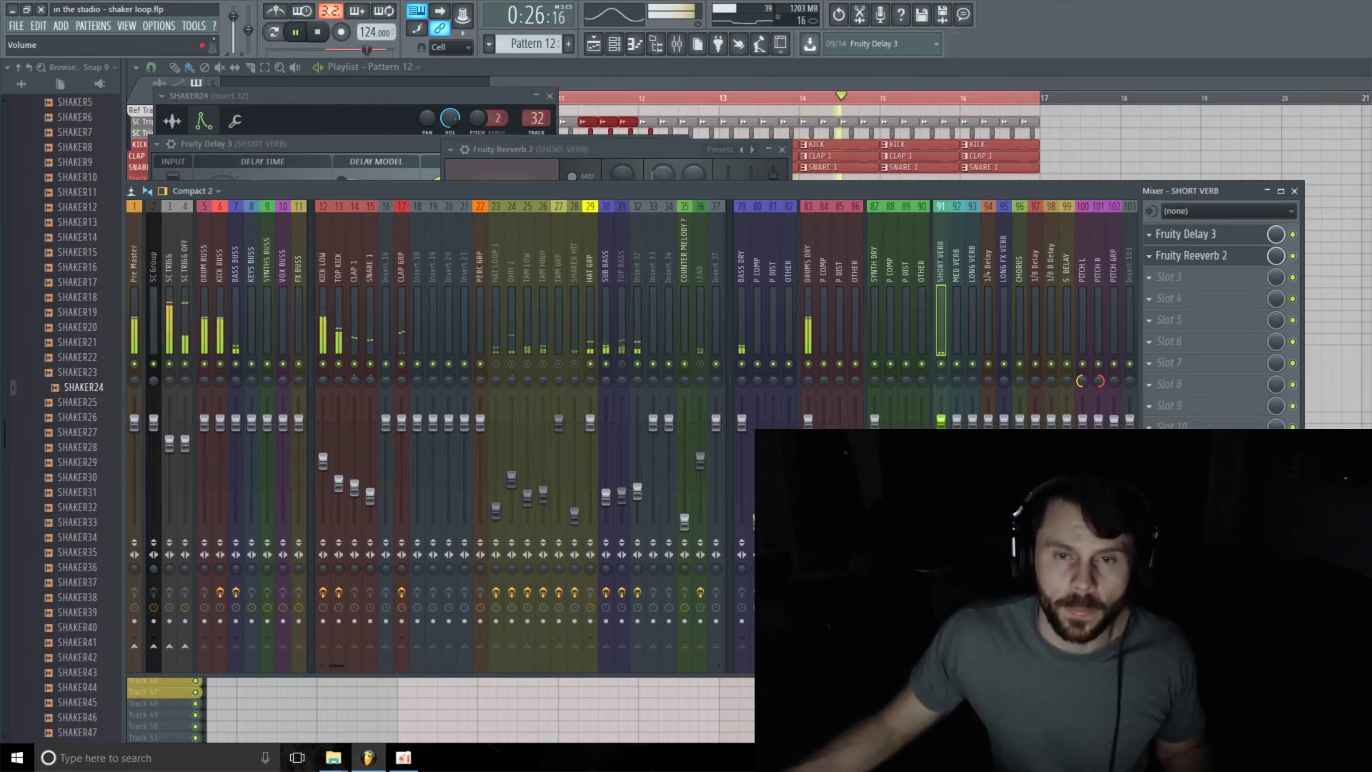
key("space")
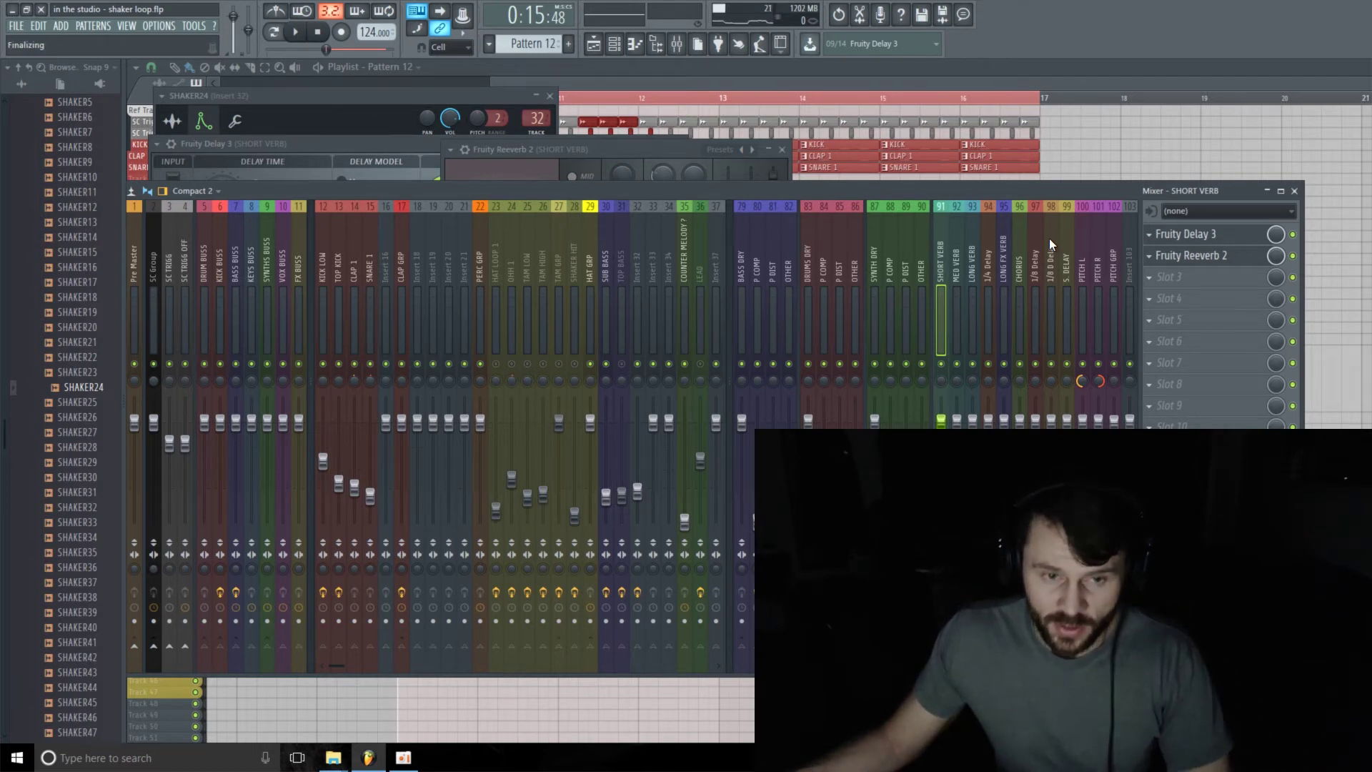
left_click(1194, 300)
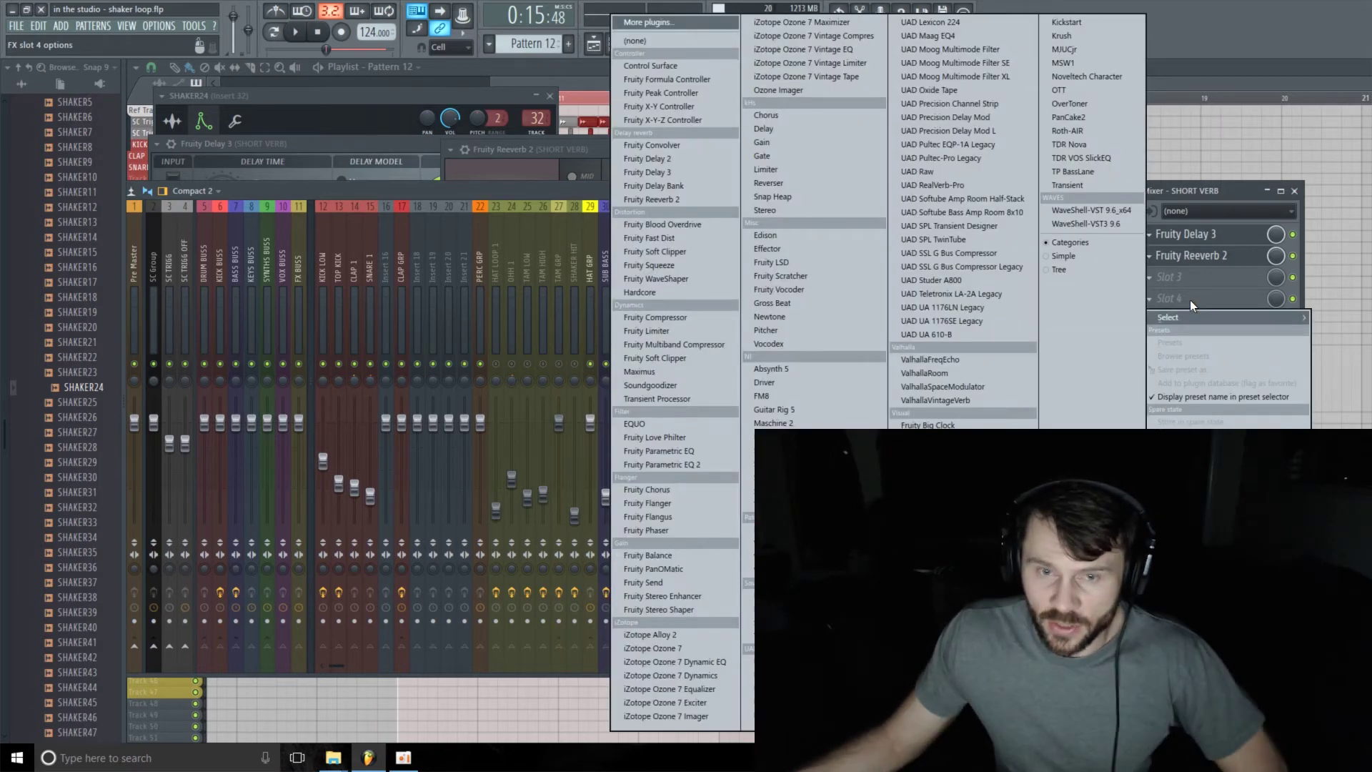
left_click(555, 190)
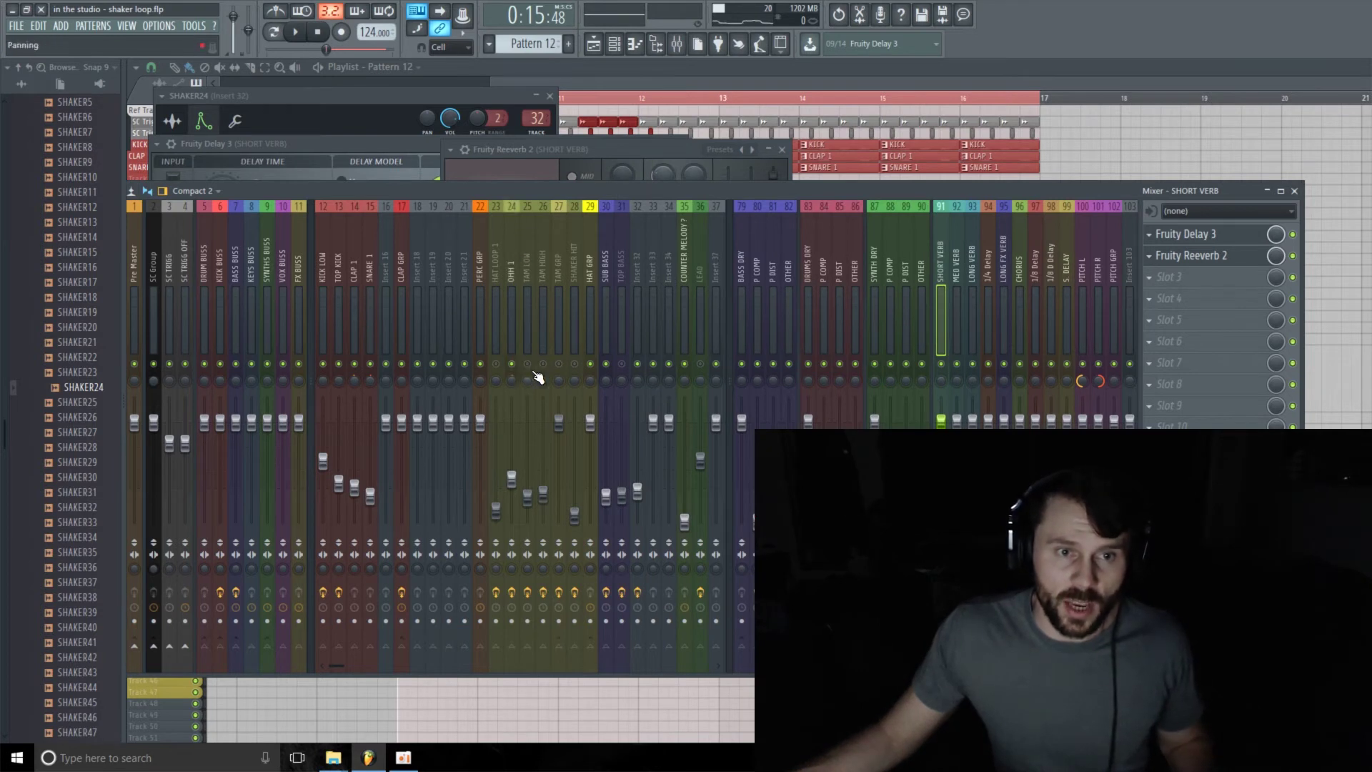
left_click_drag(674, 188, 634, 132)
Play the loop and switch SHORT VERB's Fruity Delay 3 to the Ping pong delay model with an adjusted pan.
key("space")
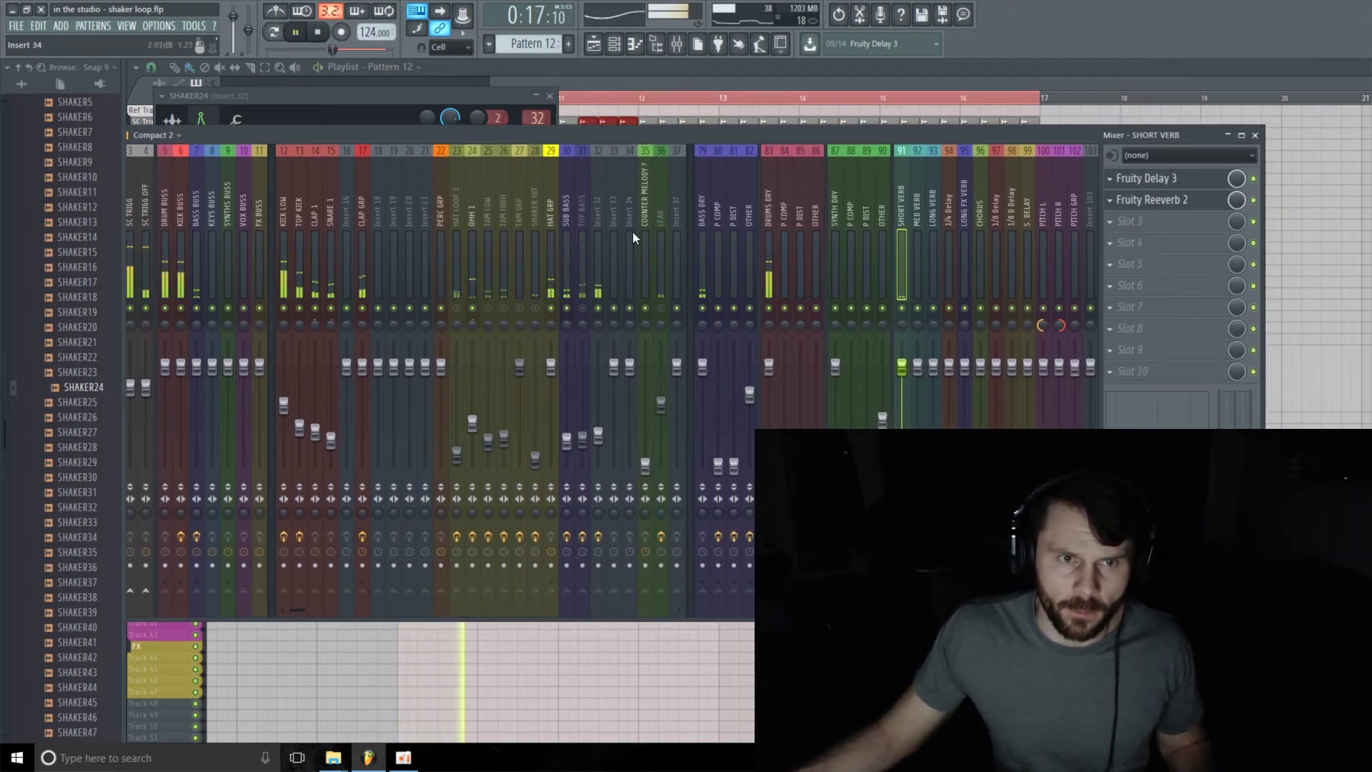
left_click(599, 204)
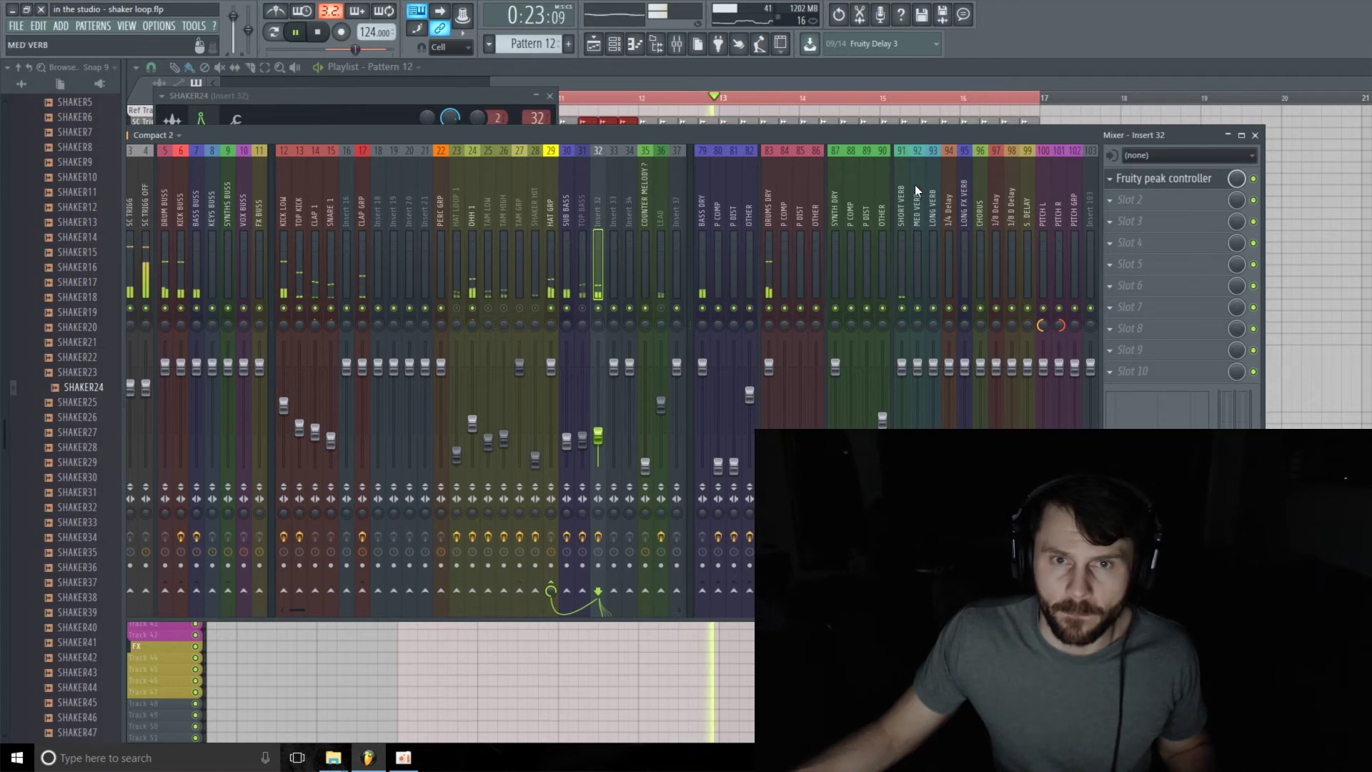
left_click(897, 209)
left_click(1176, 197)
left_click(1177, 184)
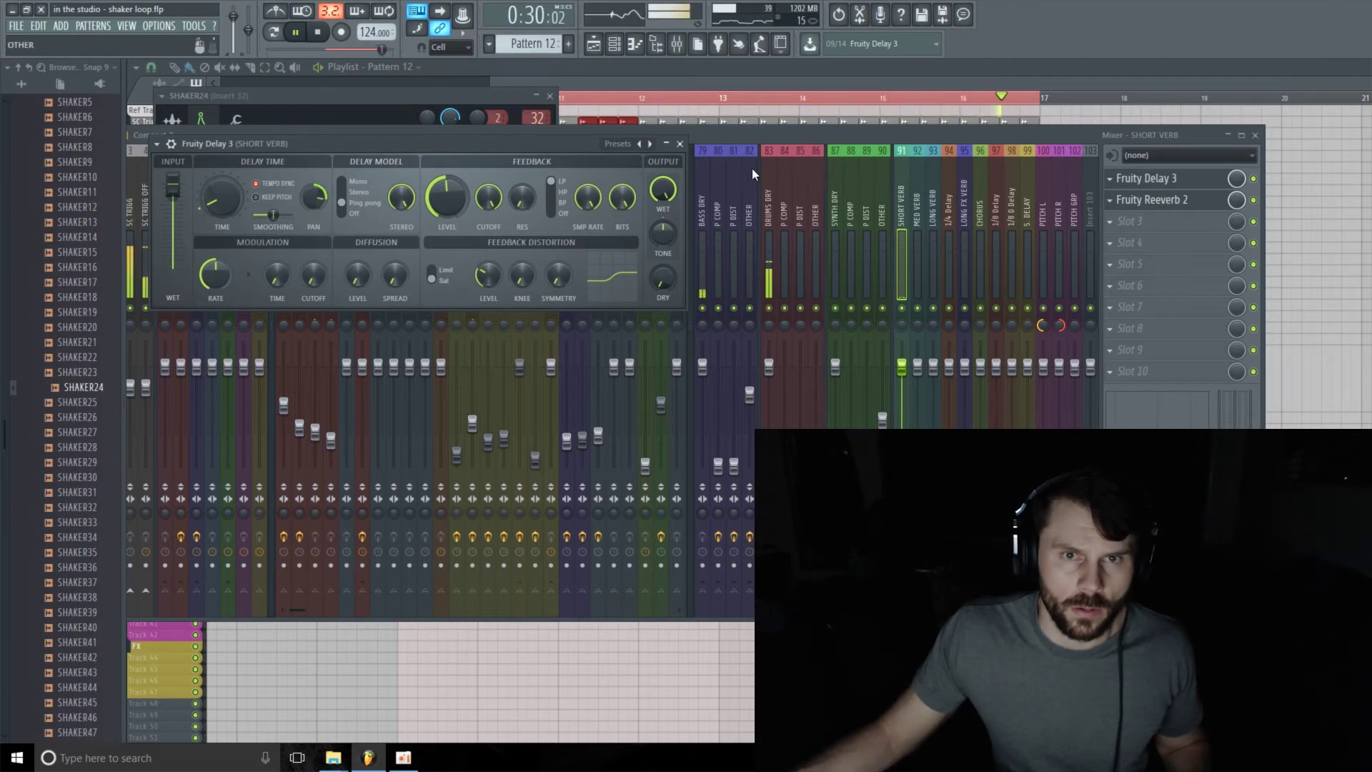
Raise the volume of mixer track Insert 32 slightly while the loop plays.
left_click(772, 140)
left_click(597, 213)
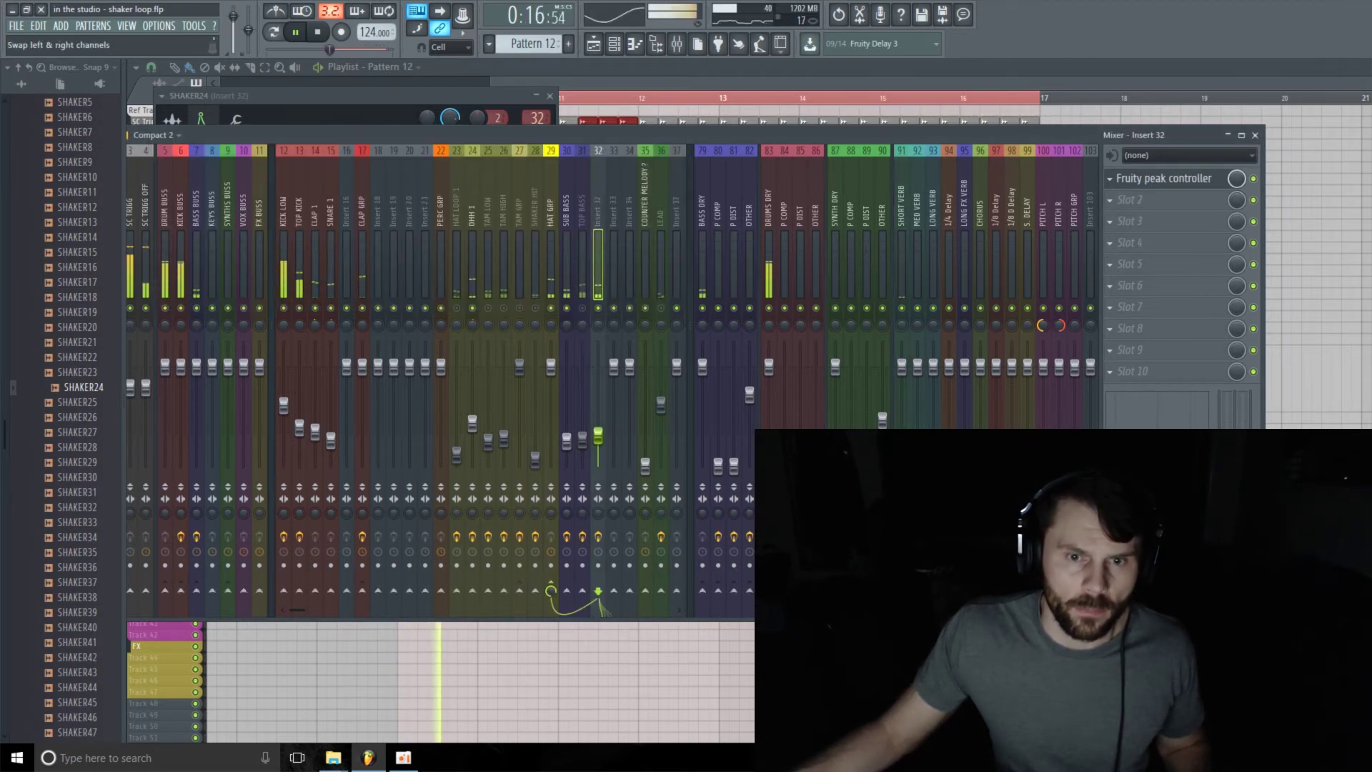
left_click_drag(599, 435, 598, 426)
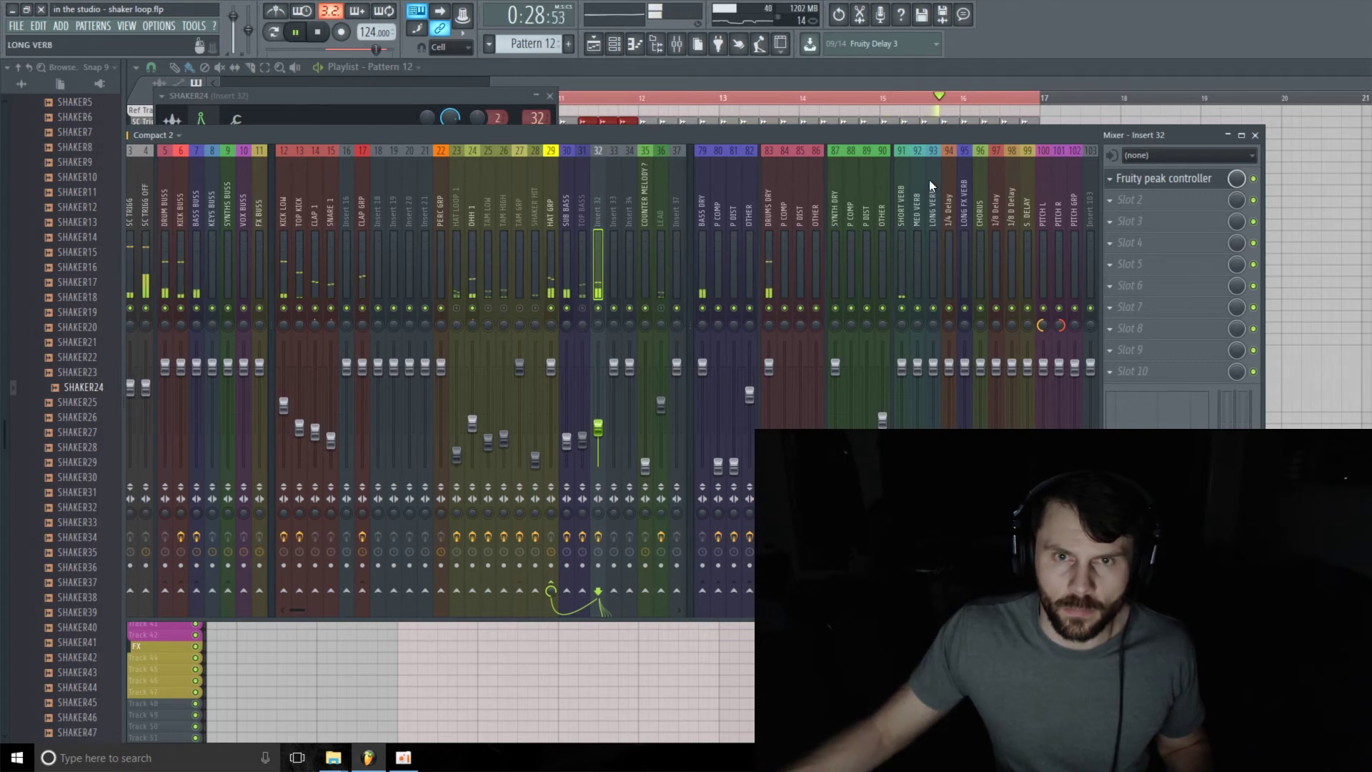
Fine-tune the feedback level and ping-pong pan of Fruity Delay 3 on the SHORT VERB track.
left_click(899, 217)
left_click(1158, 180)
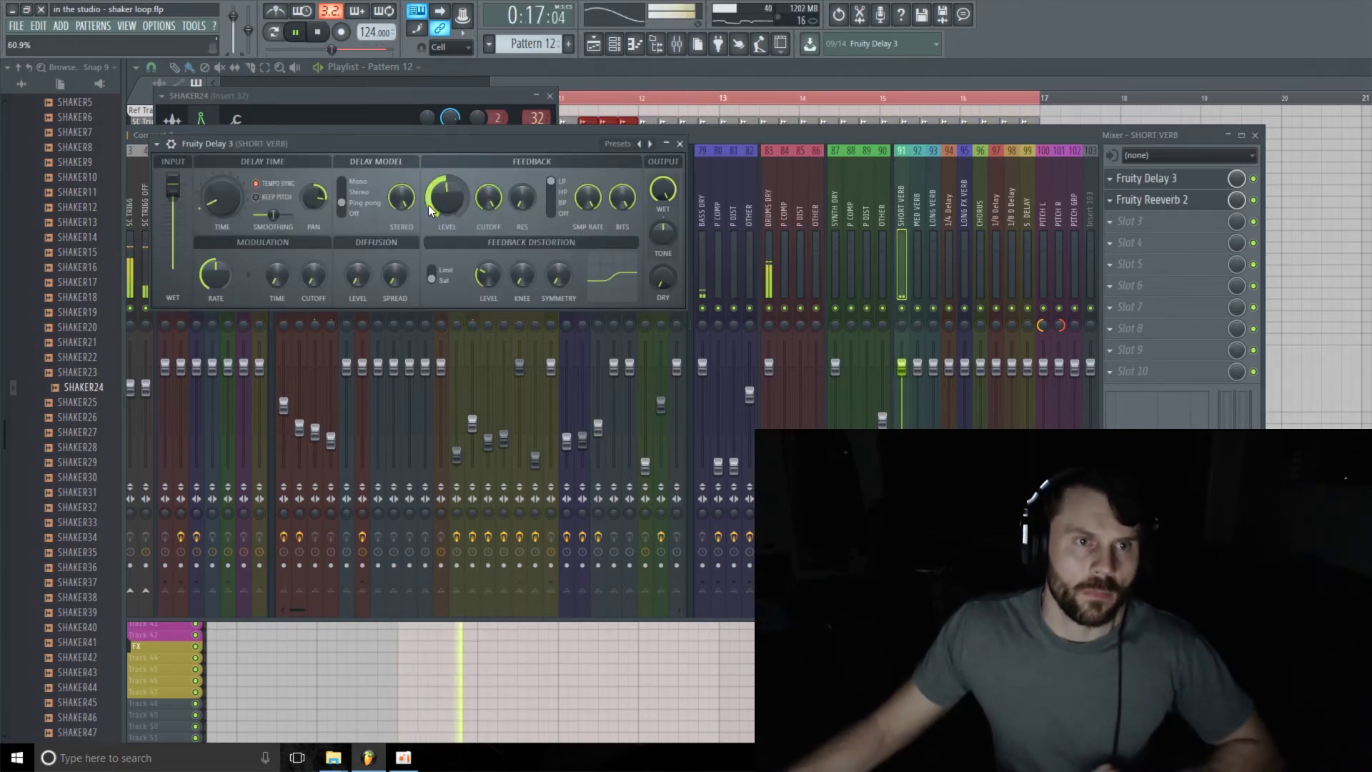
left_click_drag(323, 200, 324, 195)
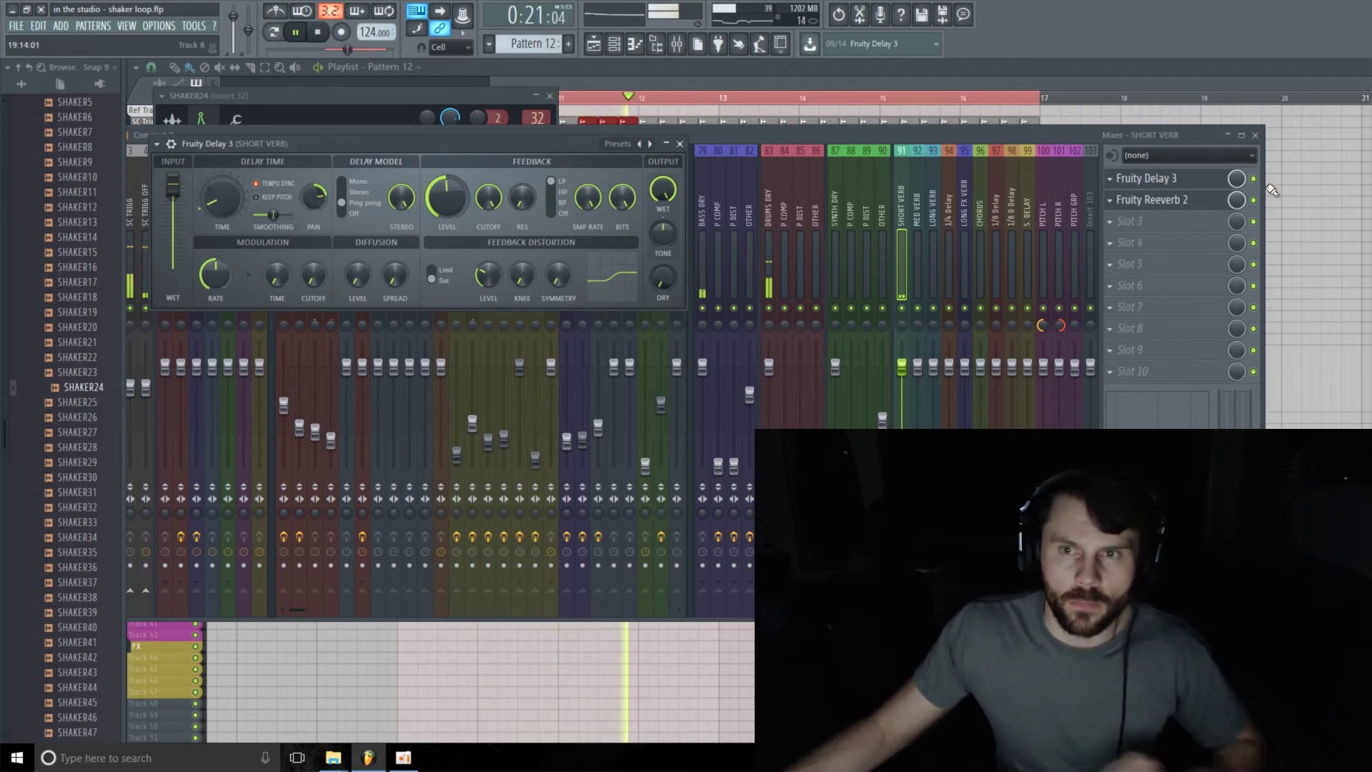
Set the volume of Insert 32 to 38% (-16.6 dB) and stop playback.
left_click(1255, 202)
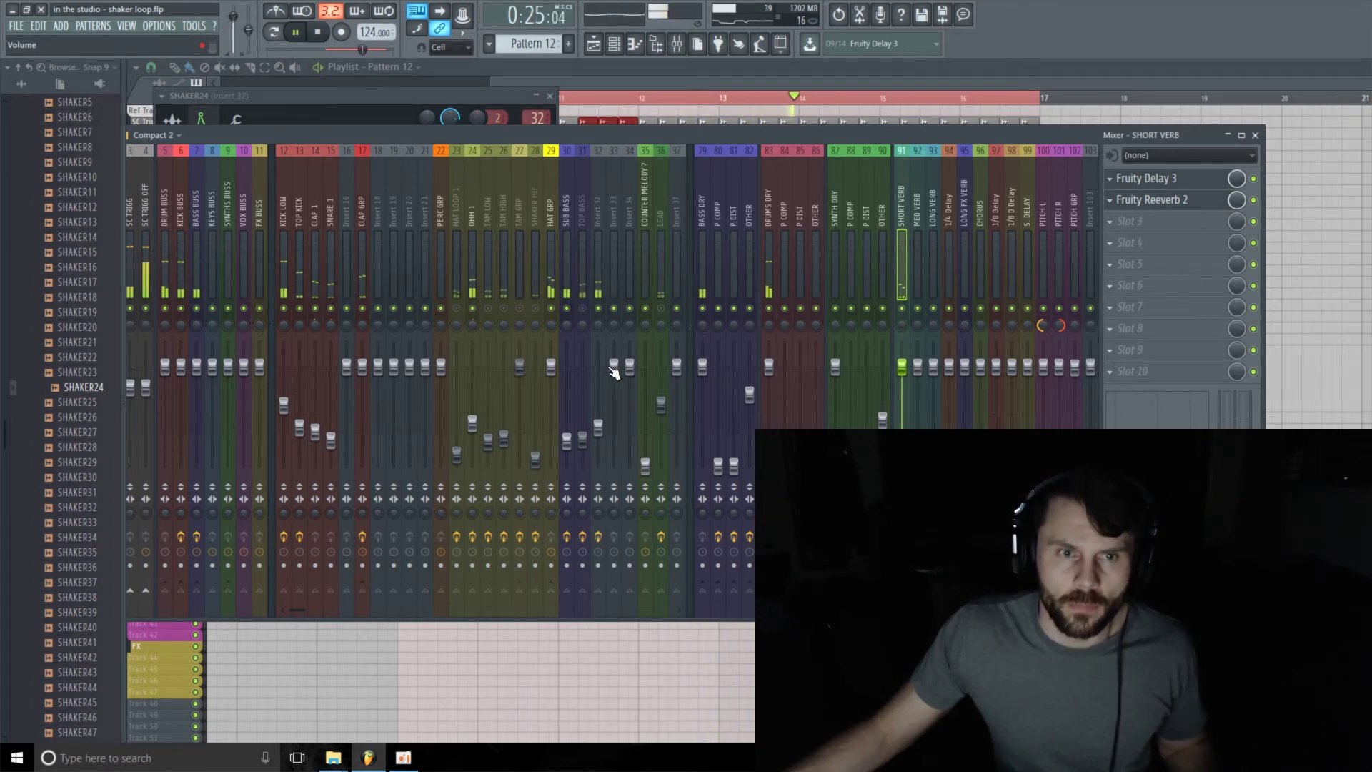
left_click(599, 427)
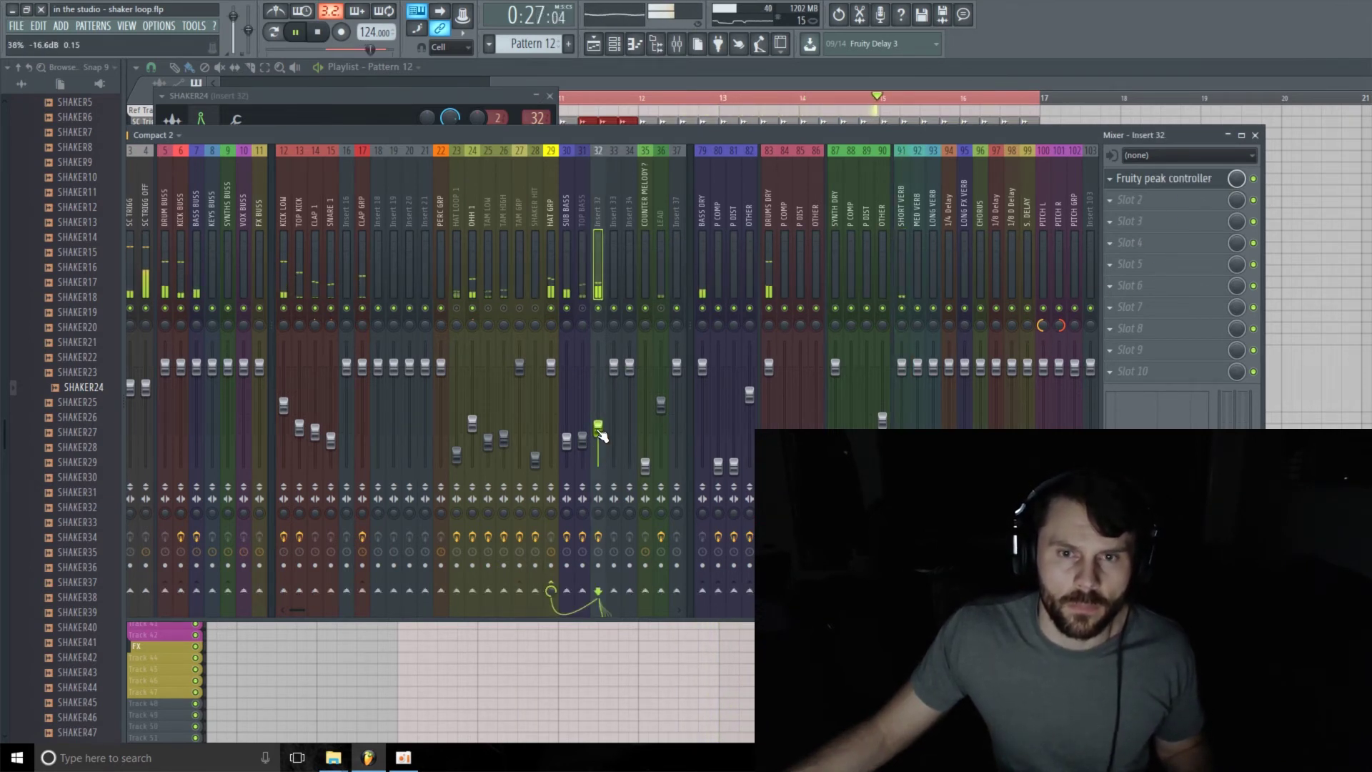
key("space")
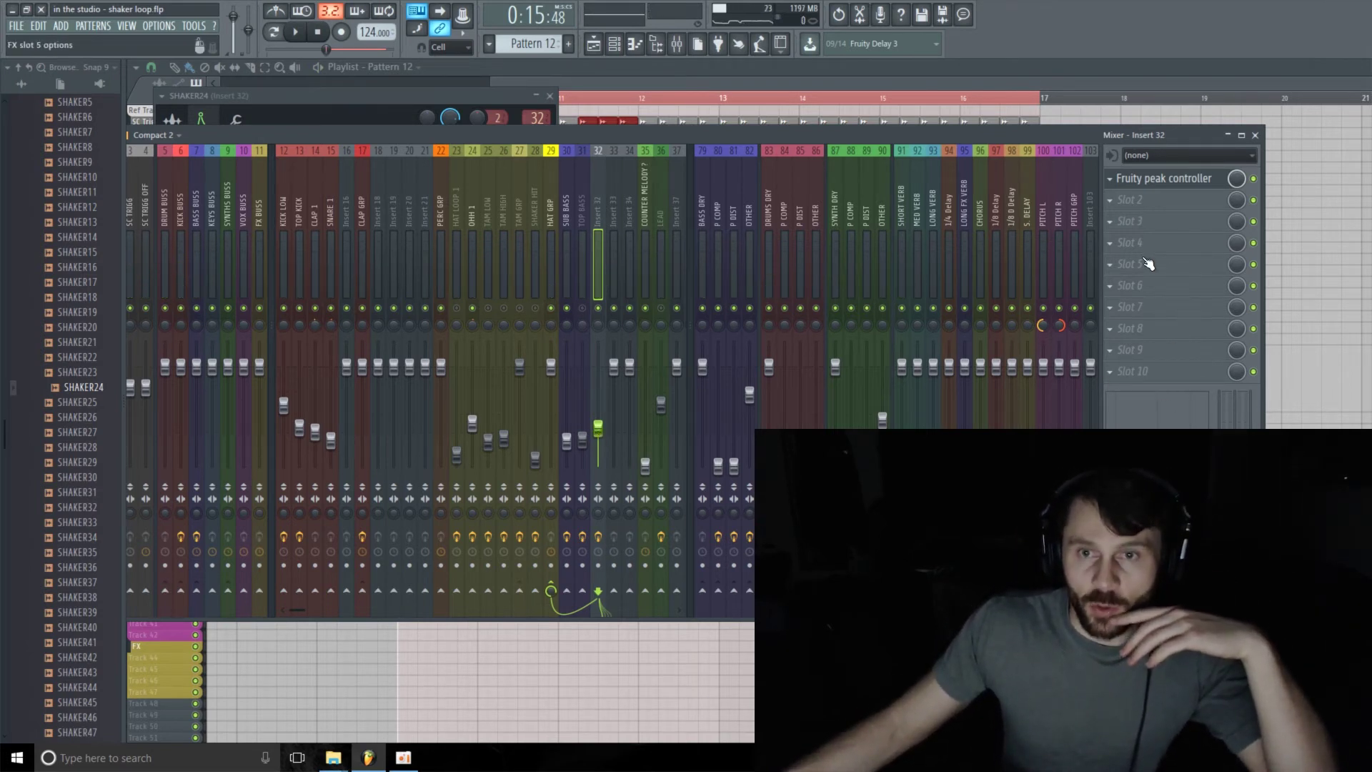
Add Fruity Limiter to slot 6 of the SHORT VERB track and reposition its window.
left_click(903, 214)
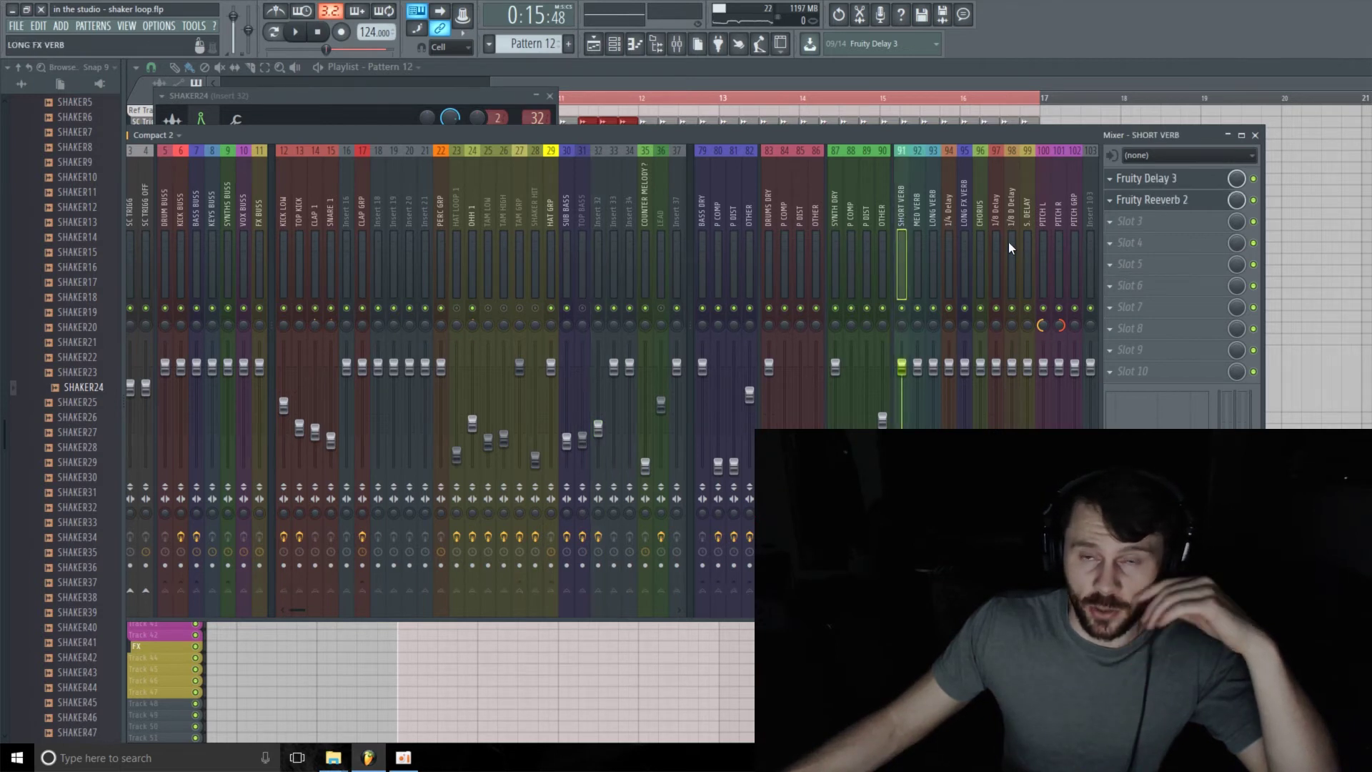
left_click(1149, 288)
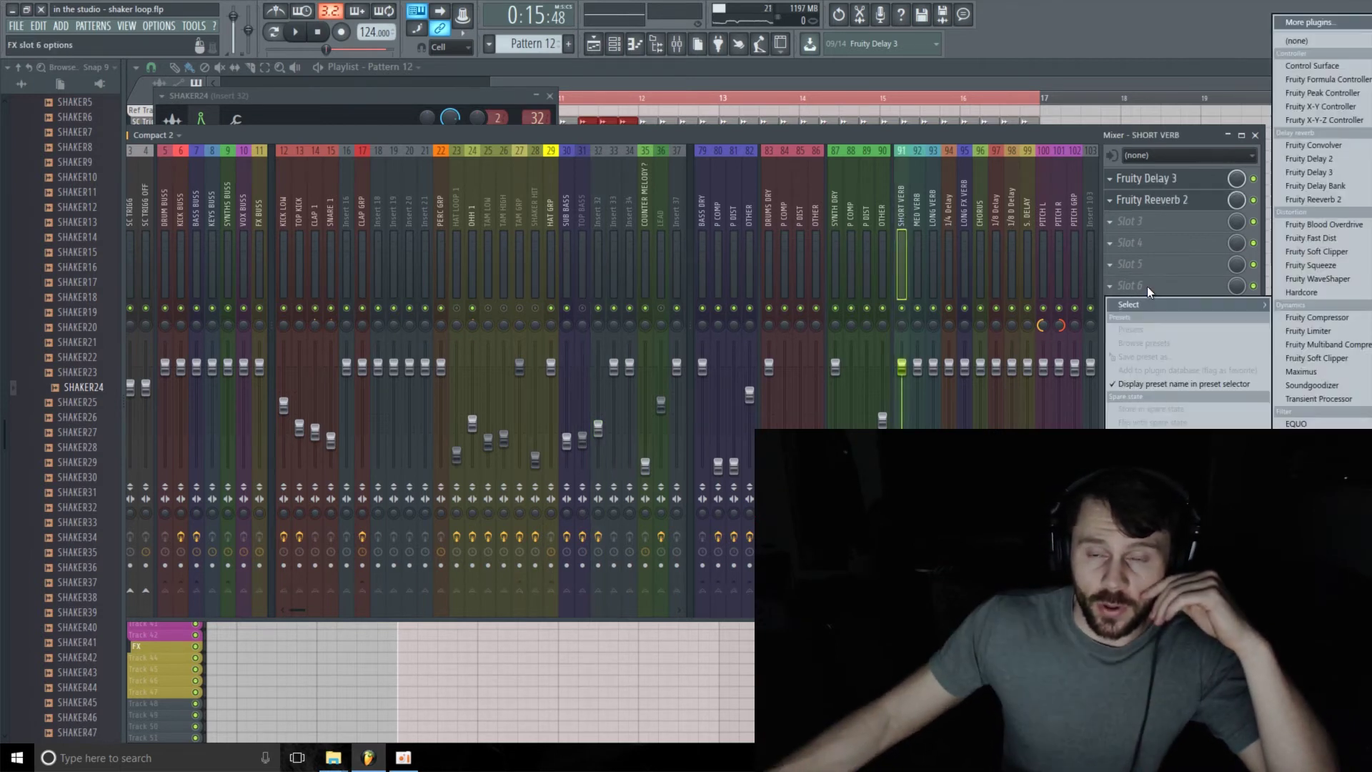
left_click(1316, 330)
left_click_drag(464, 237, 683, 298)
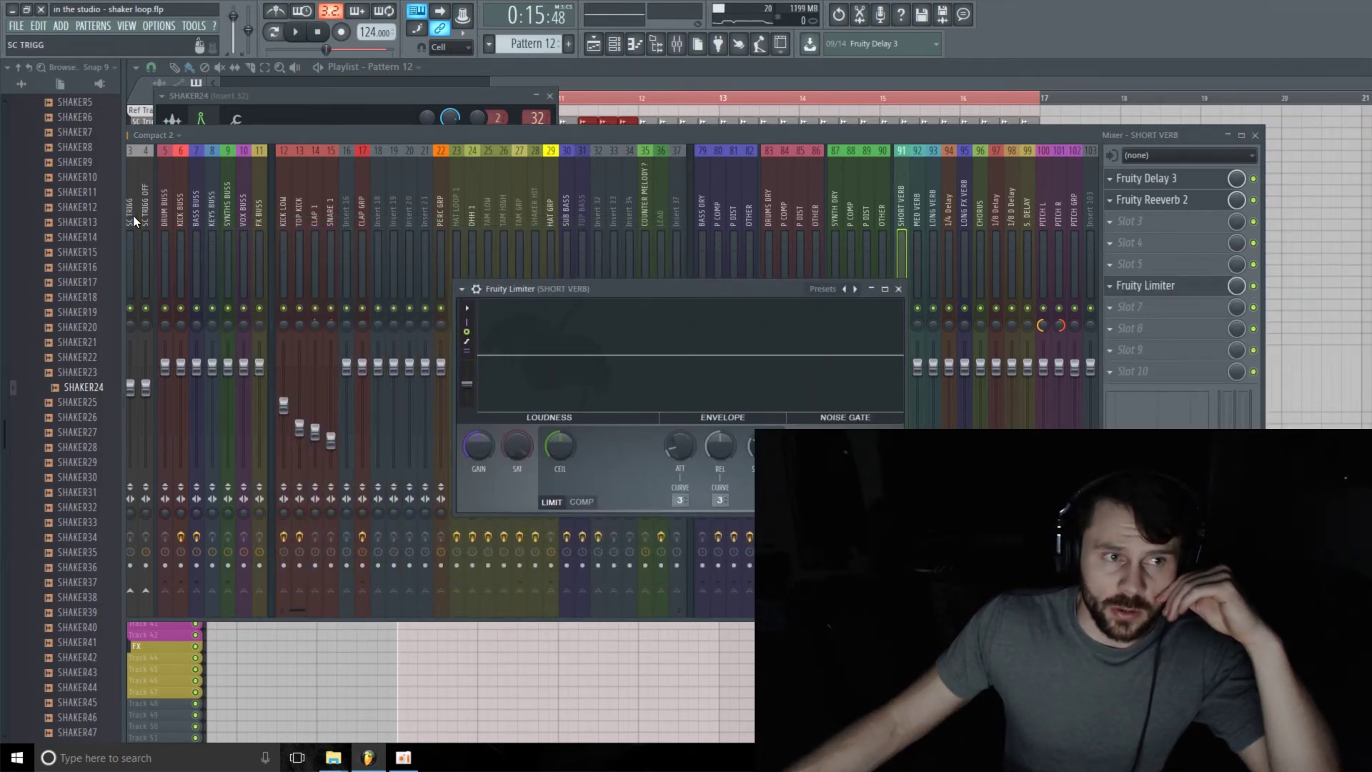
Inspect the effects on the OHH 1 track and reopen Fruity Limiter on SHORT VERB.
left_click(474, 220)
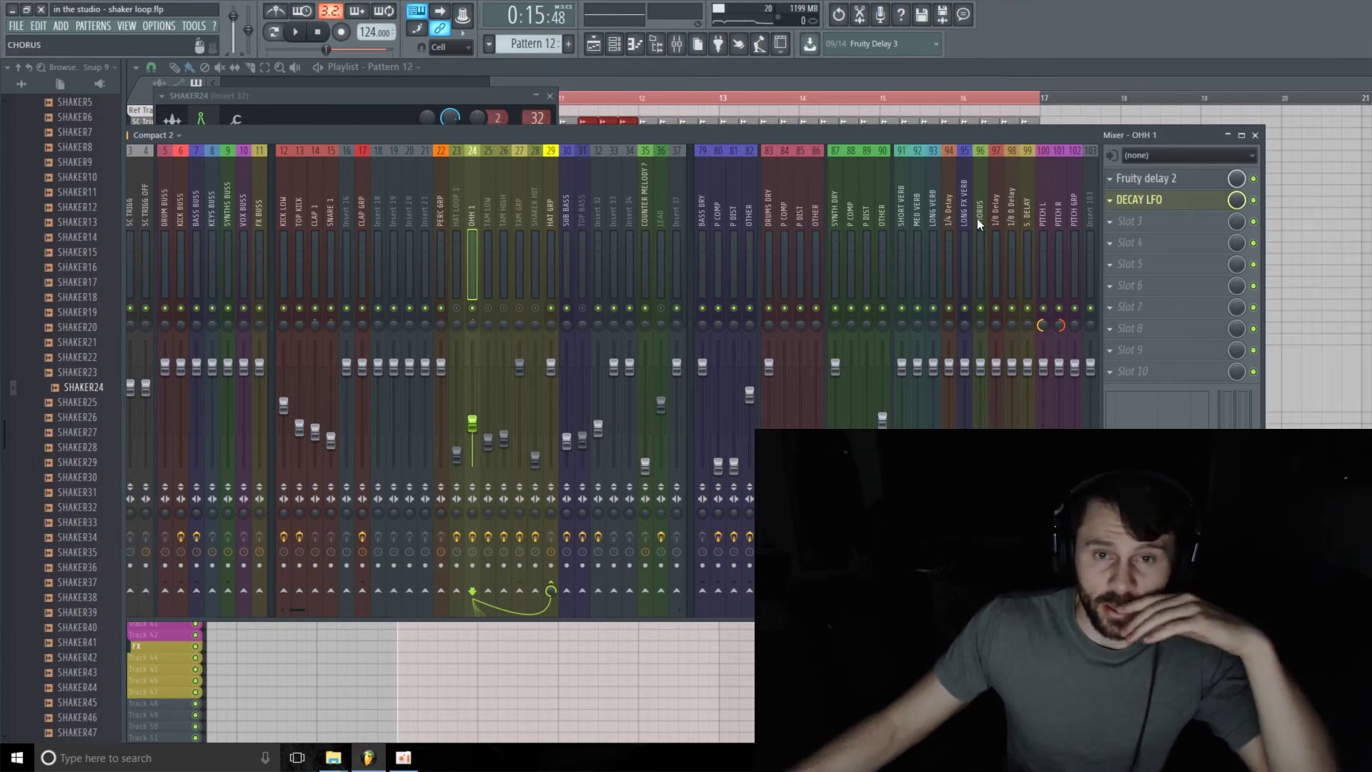
left_click(898, 210)
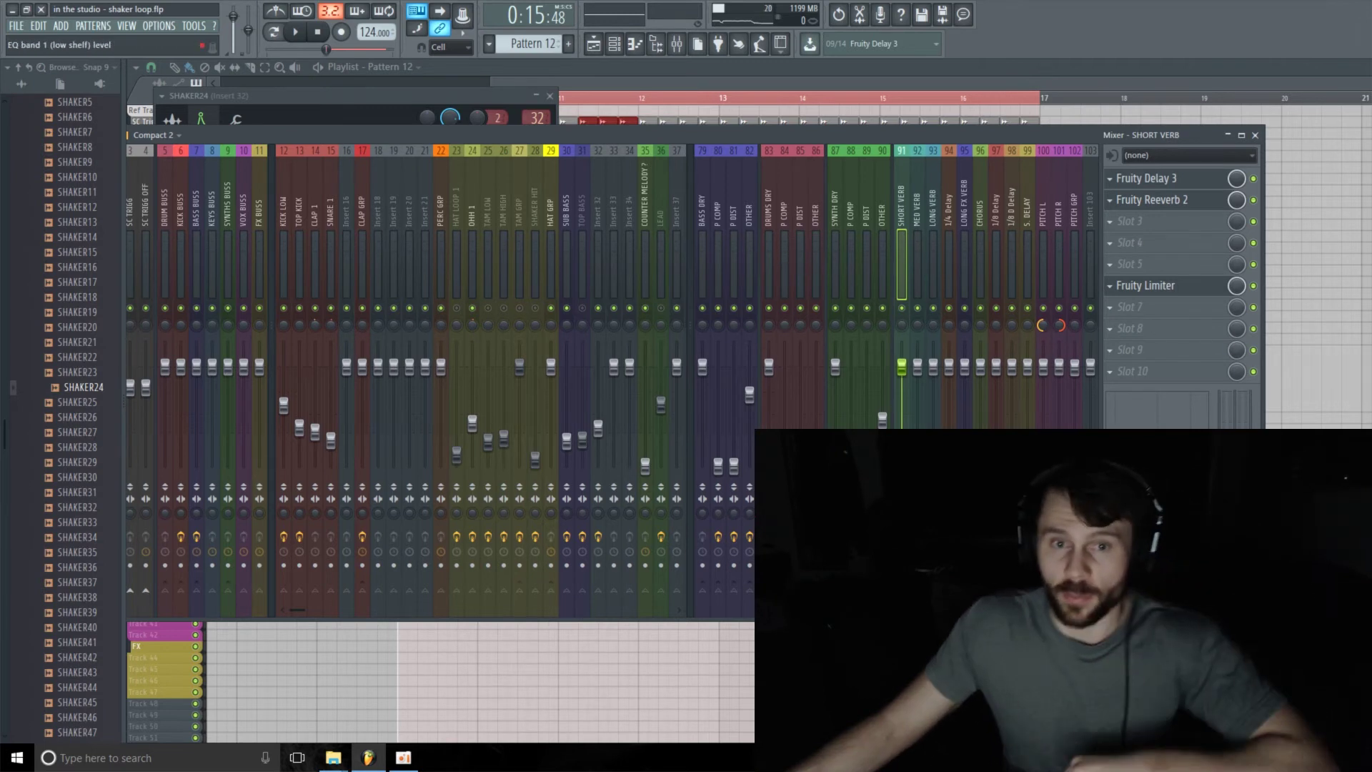
left_click(1208, 287)
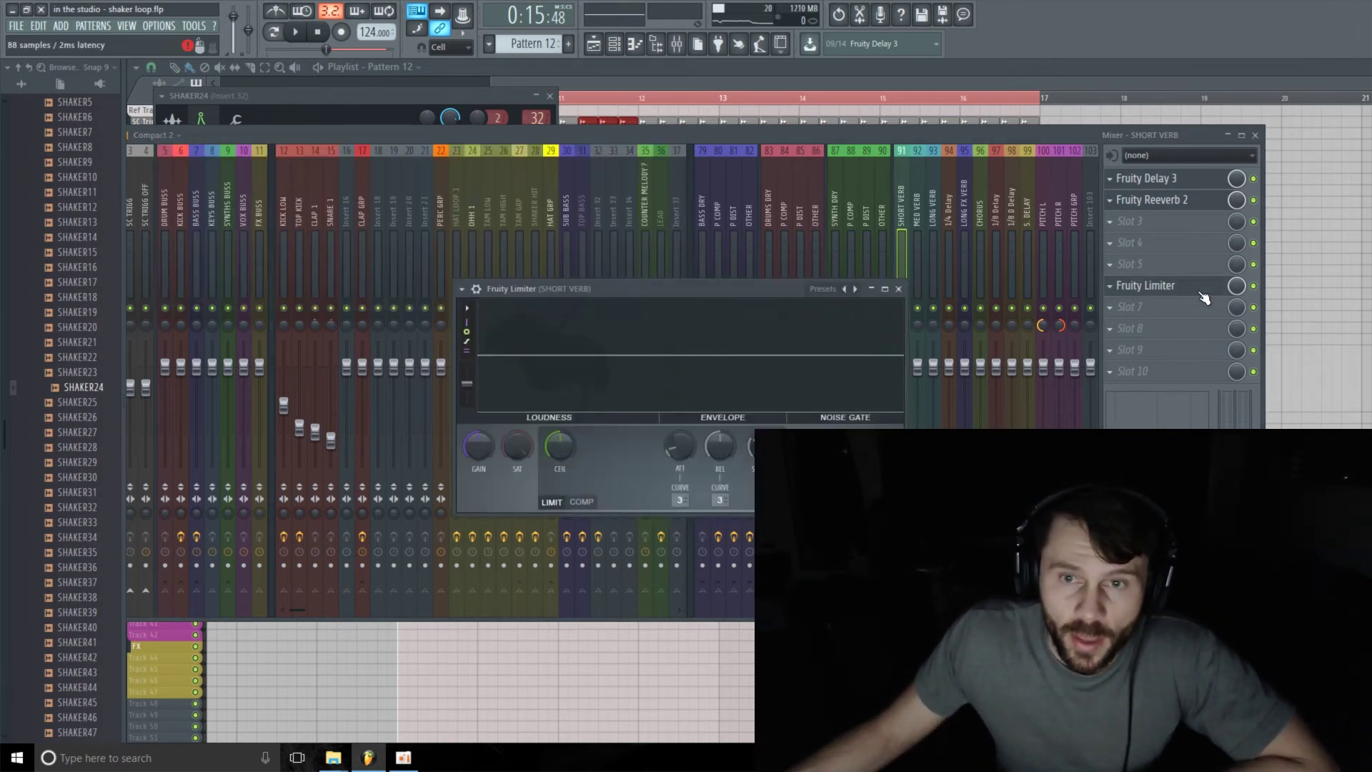
Enlarge the Fruity Limiter window on SHORT VERB, switch it to compressor mode and close it.
left_click_drag(636, 279, 636, 191)
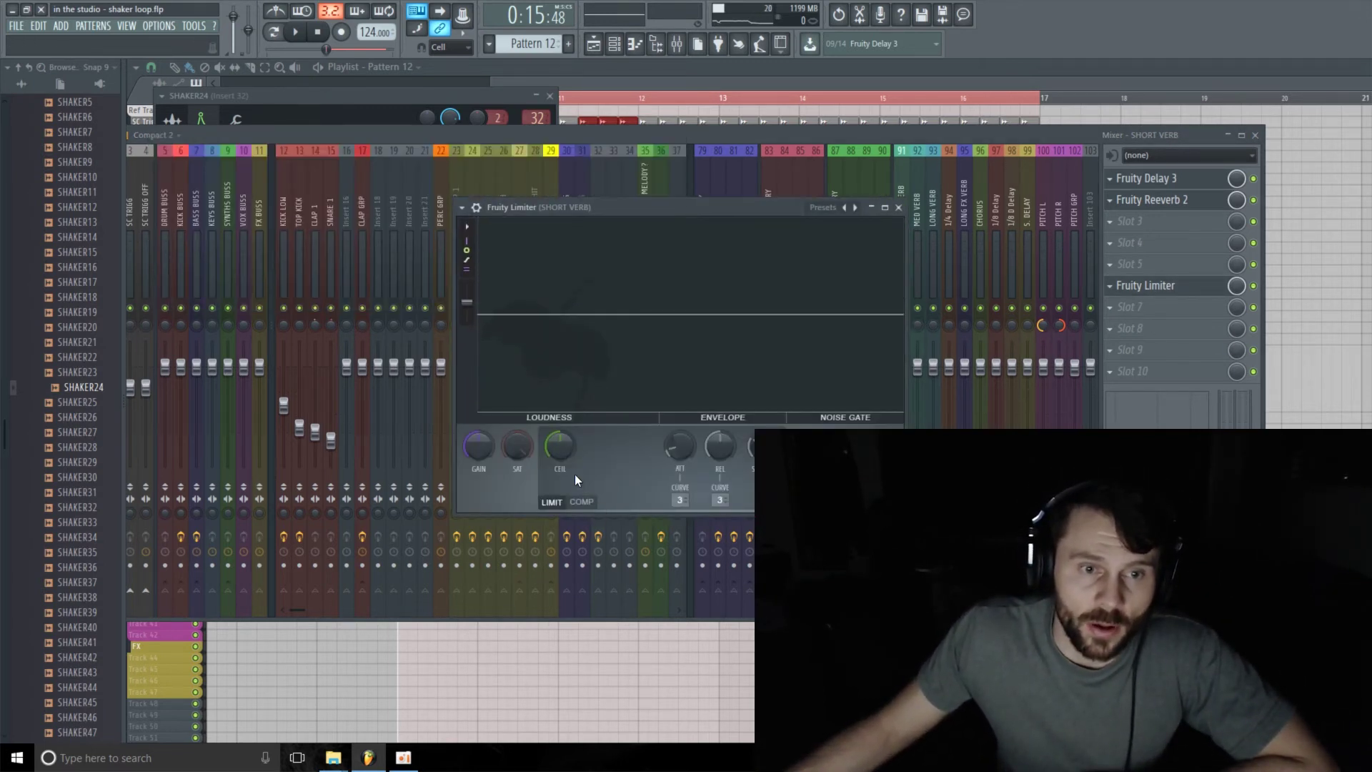
left_click(582, 502)
left_click_drag(717, 202, 527, 131)
key("Escape")
left_click_drag(455, 102, 518, 87)
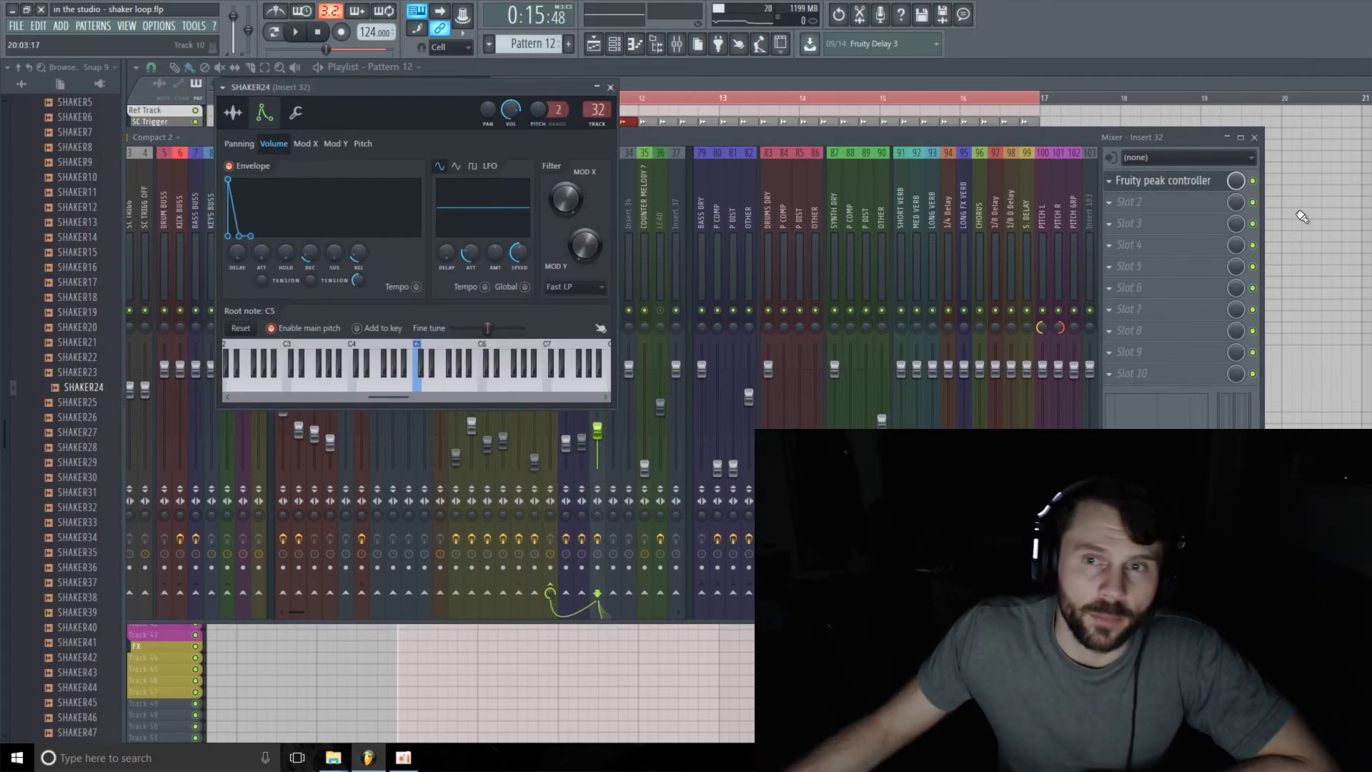
Reopen Fruity Limiter on the SHORT VERB track and reduce the height of the mixer and limiter windows.
left_click(900, 222)
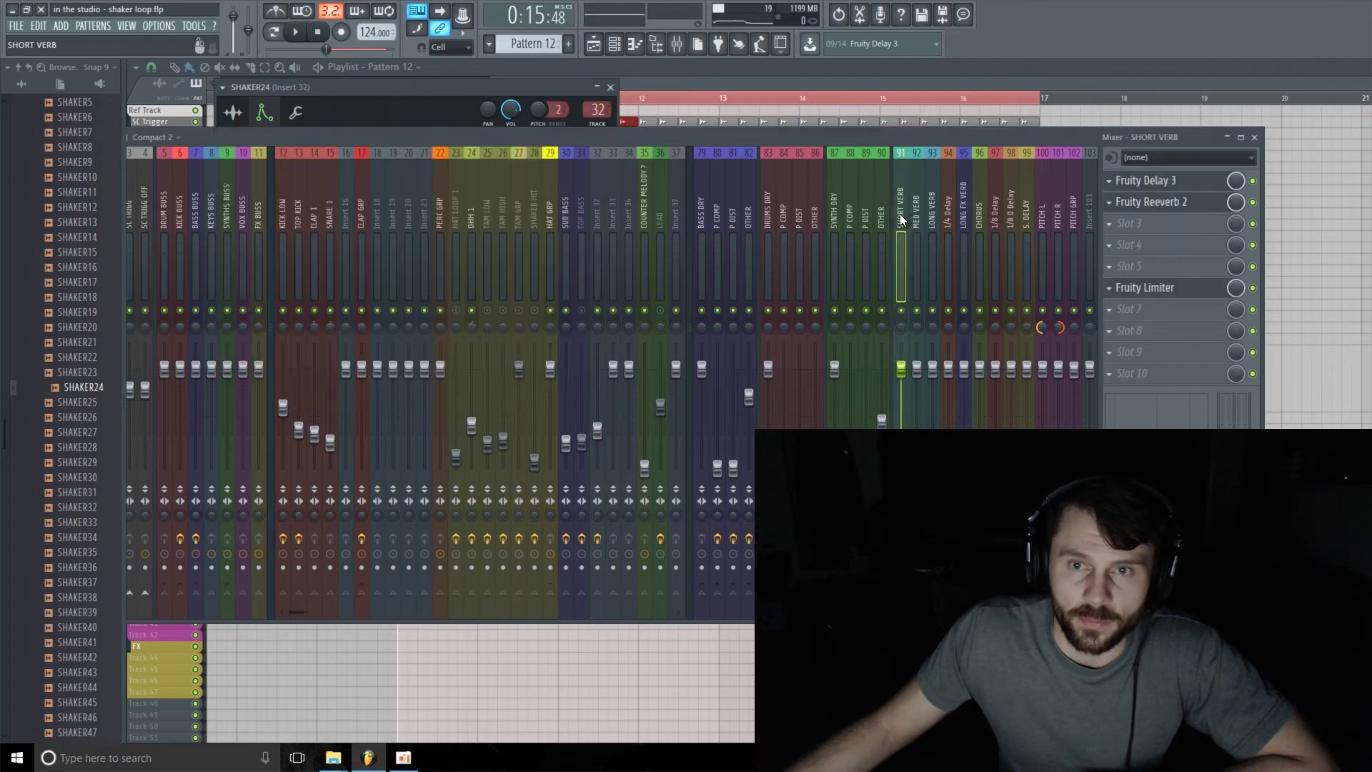
left_click(1210, 288)
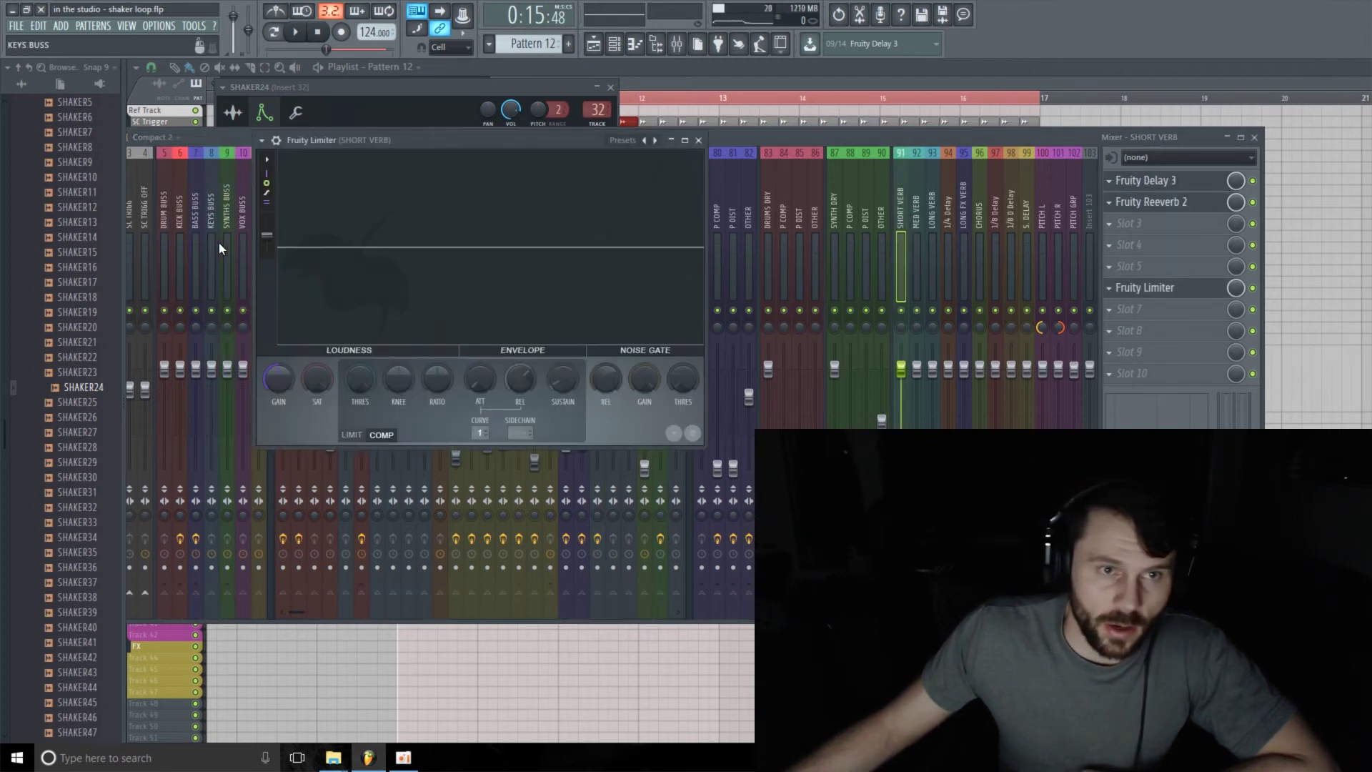
left_click_drag(501, 128, 494, 229)
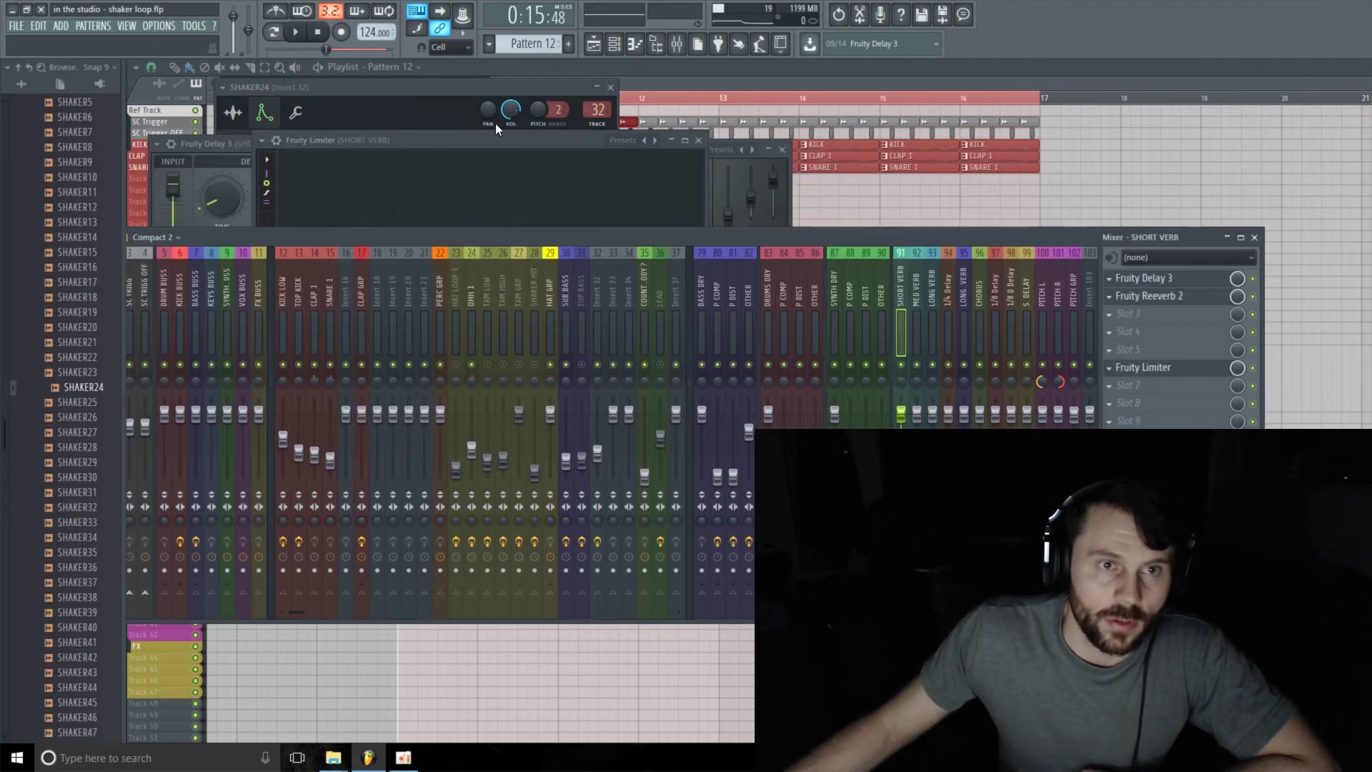
left_click(499, 142)
left_click_drag(537, 138, 537, 219)
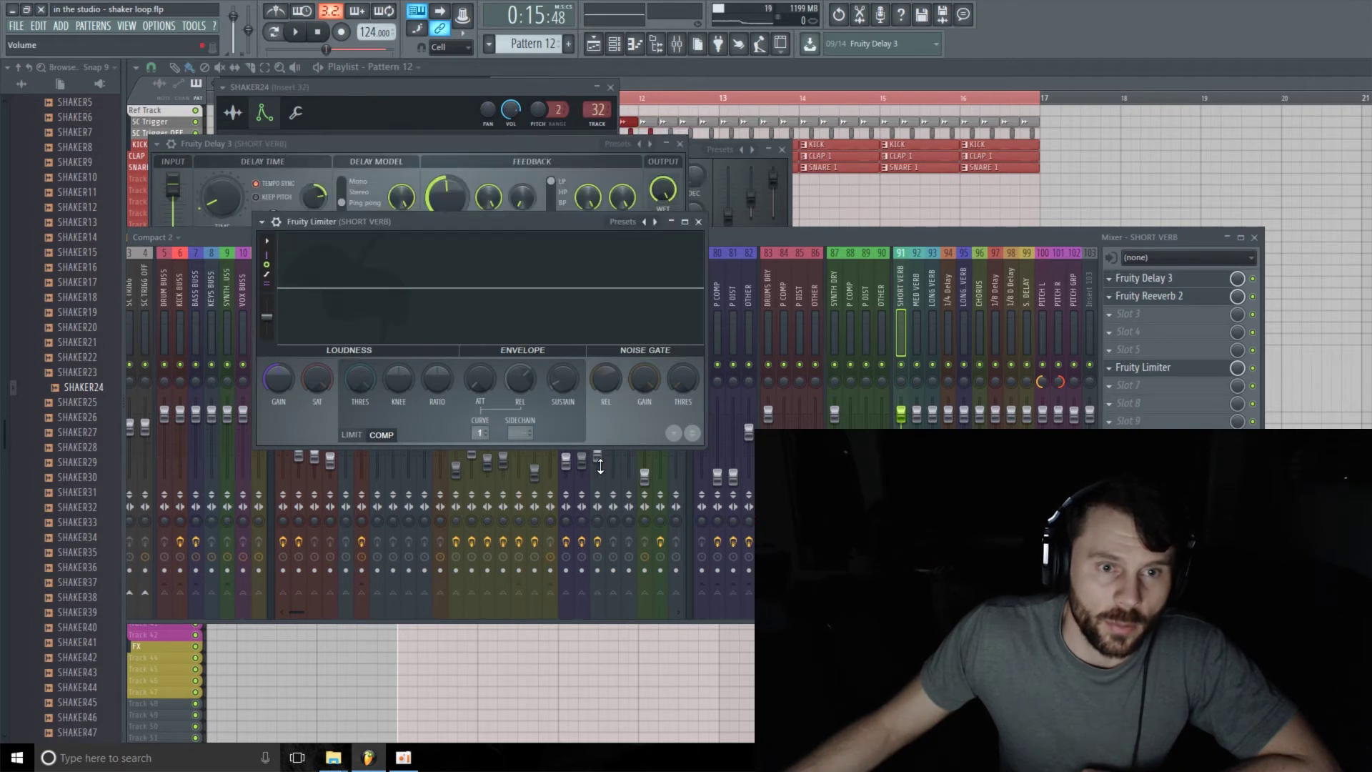
Choose OHH 1 as the sidechain source of Fruity Limiter and reposition its window.
left_click(511, 434)
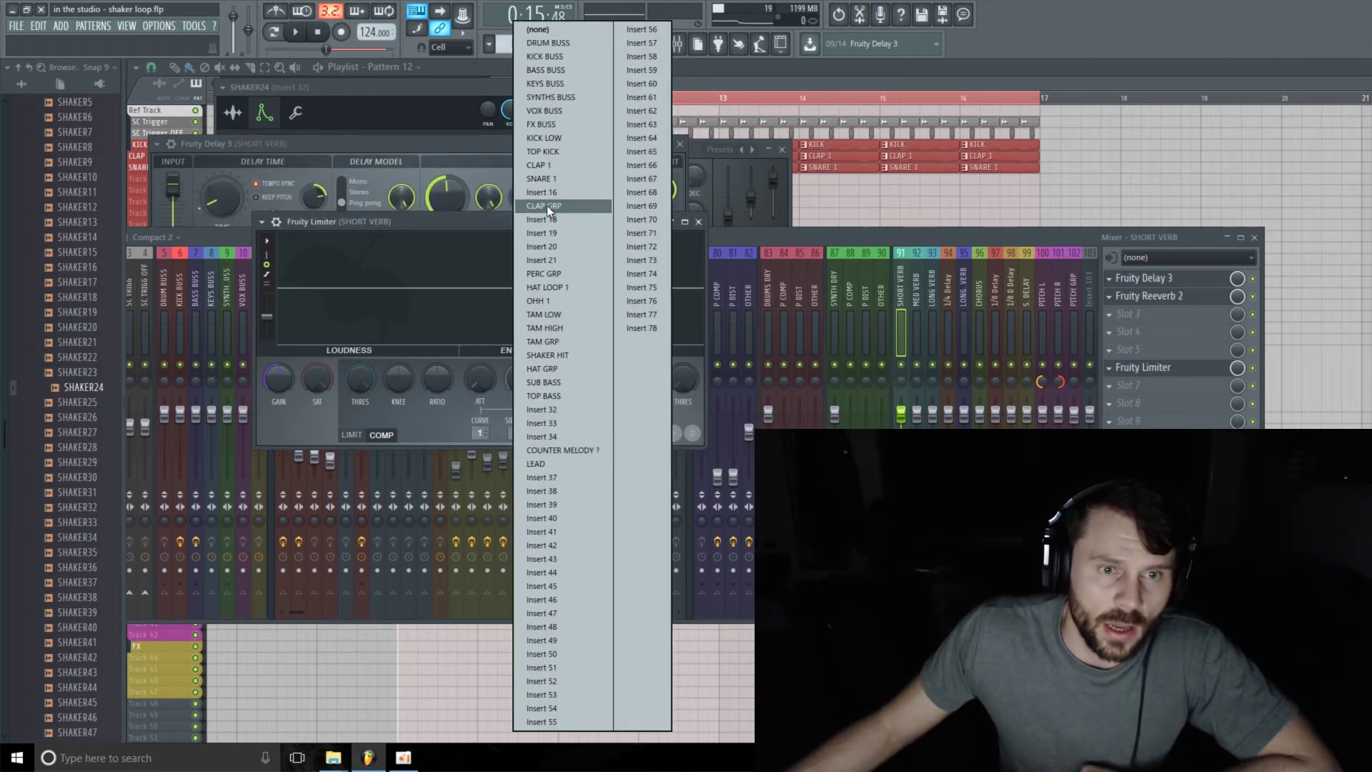
left_click(553, 304)
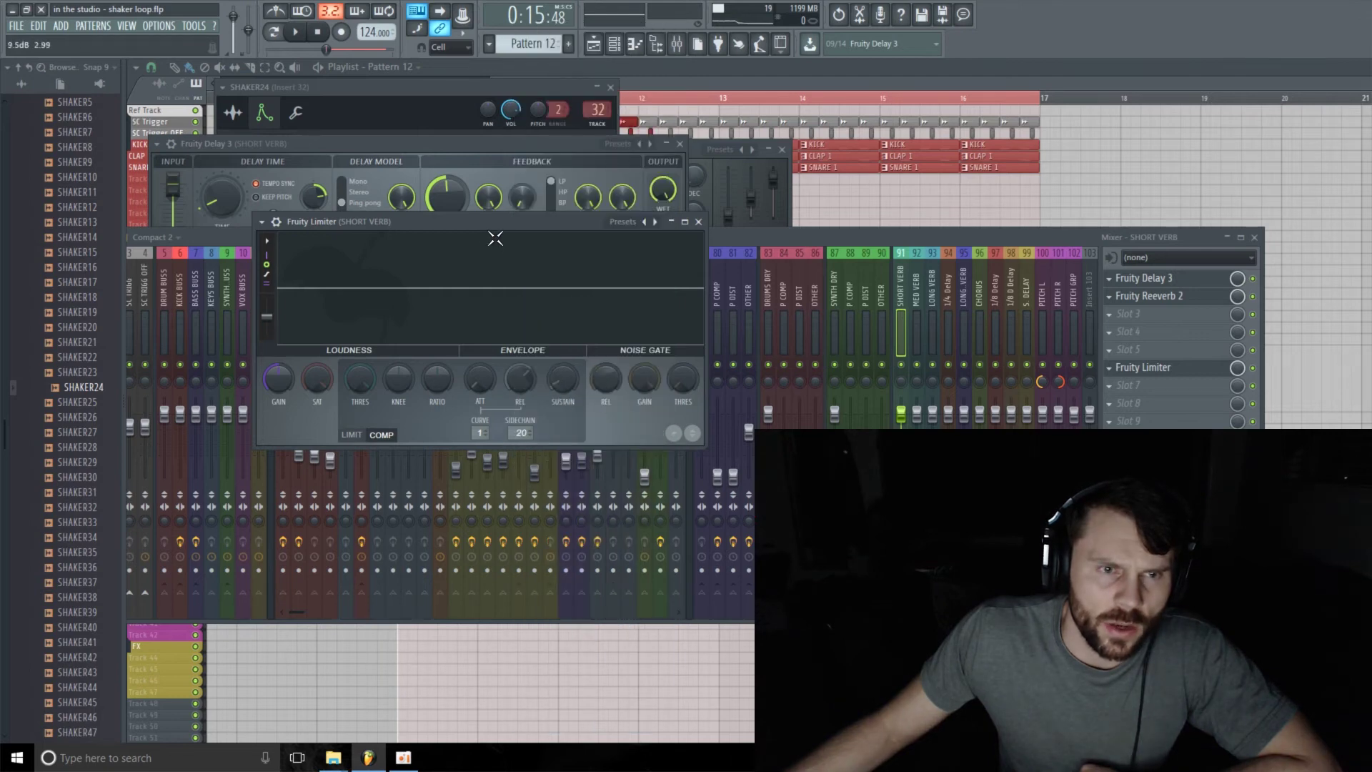
left_click_drag(495, 238, 473, 218)
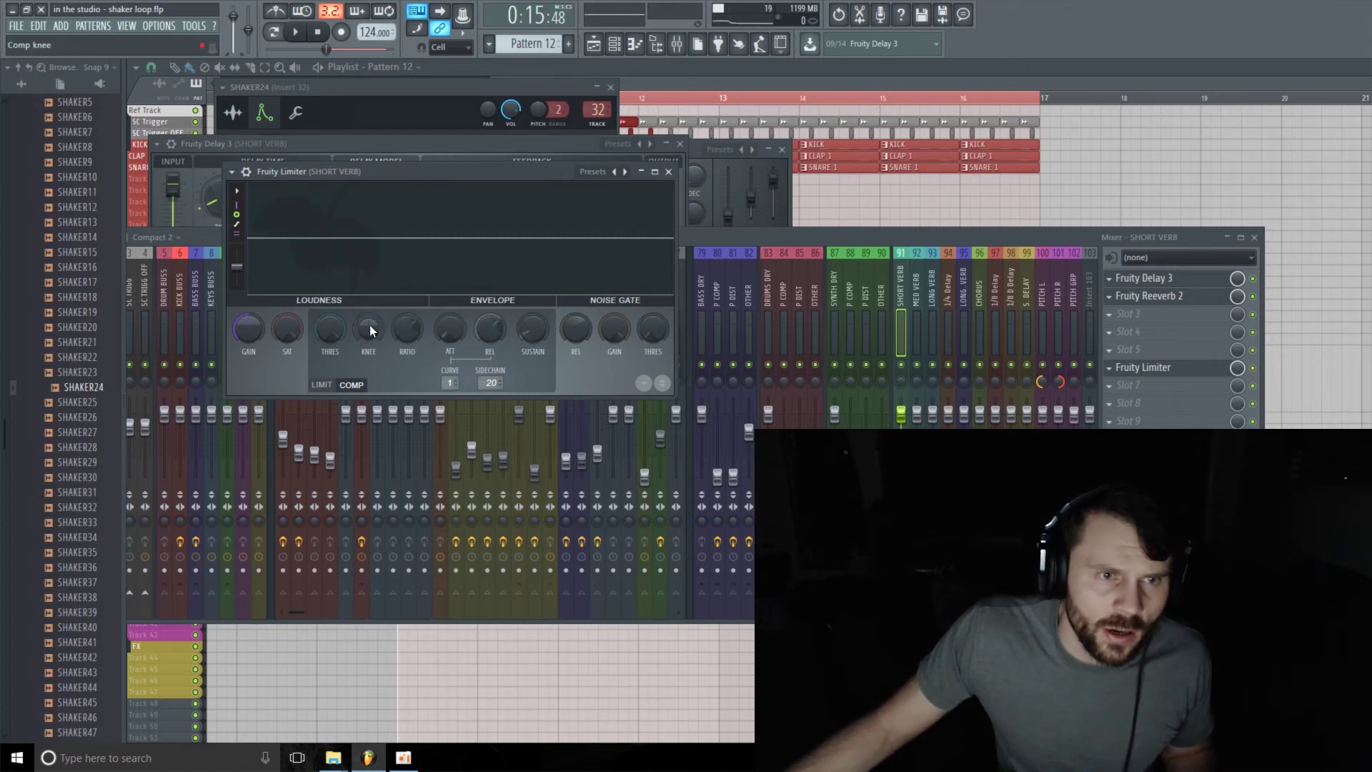
Lower the compressor threshold of Fruity Limiter, adjust its knee, ratio and attack, and refine the threshold during playback.
left_click_drag(329, 329, 329, 359)
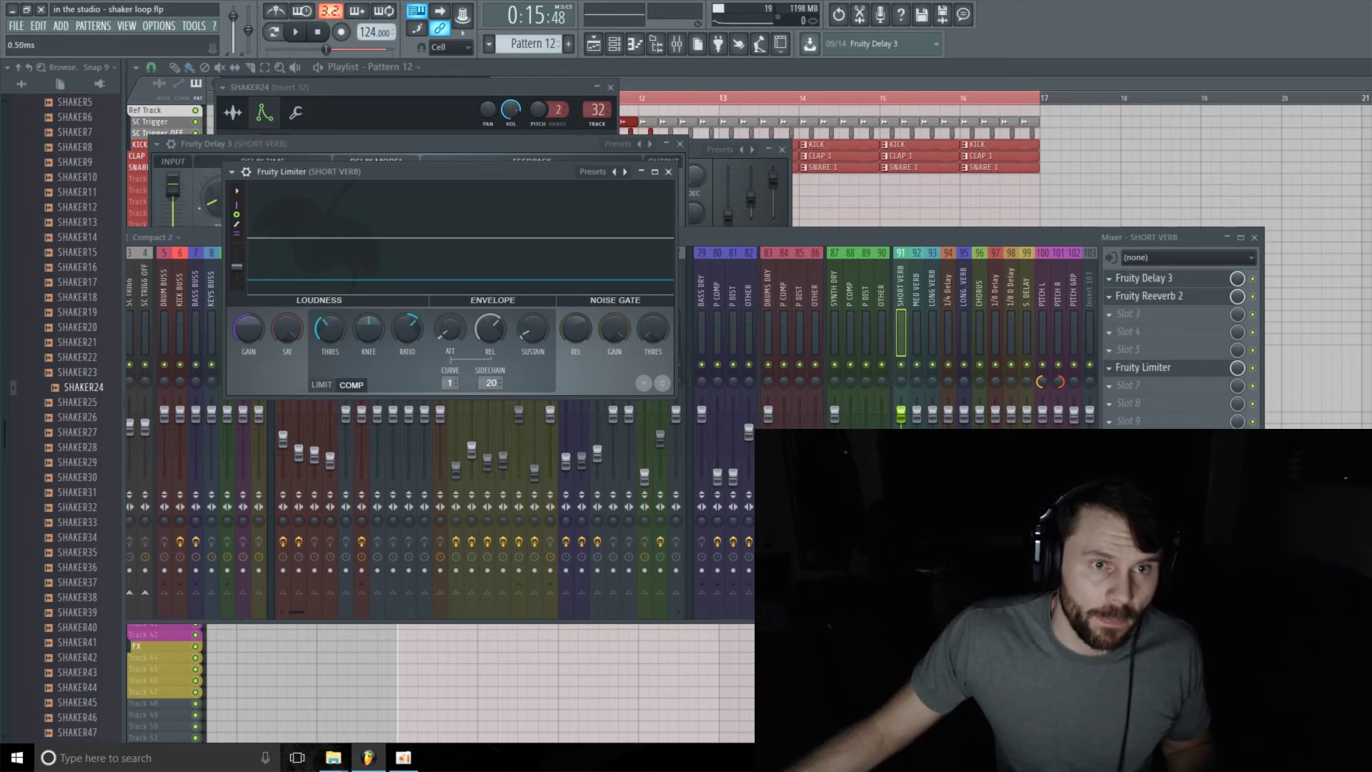
key("space")
left_click_drag(328, 330, 327, 394)
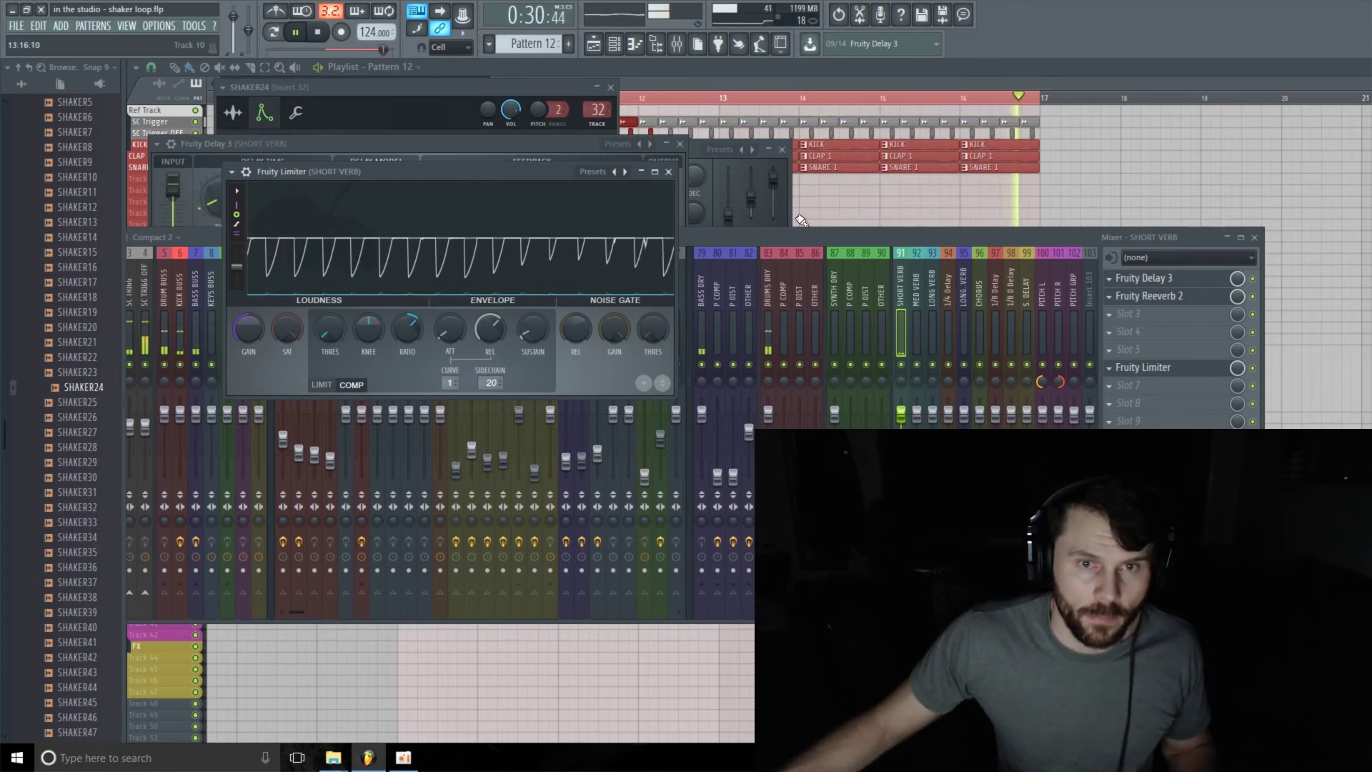
Reopen Fruity Limiter on SHORT VERB, fine-tune its compressor release while the loop plays, and close it.
left_click(672, 281)
left_click(599, 304)
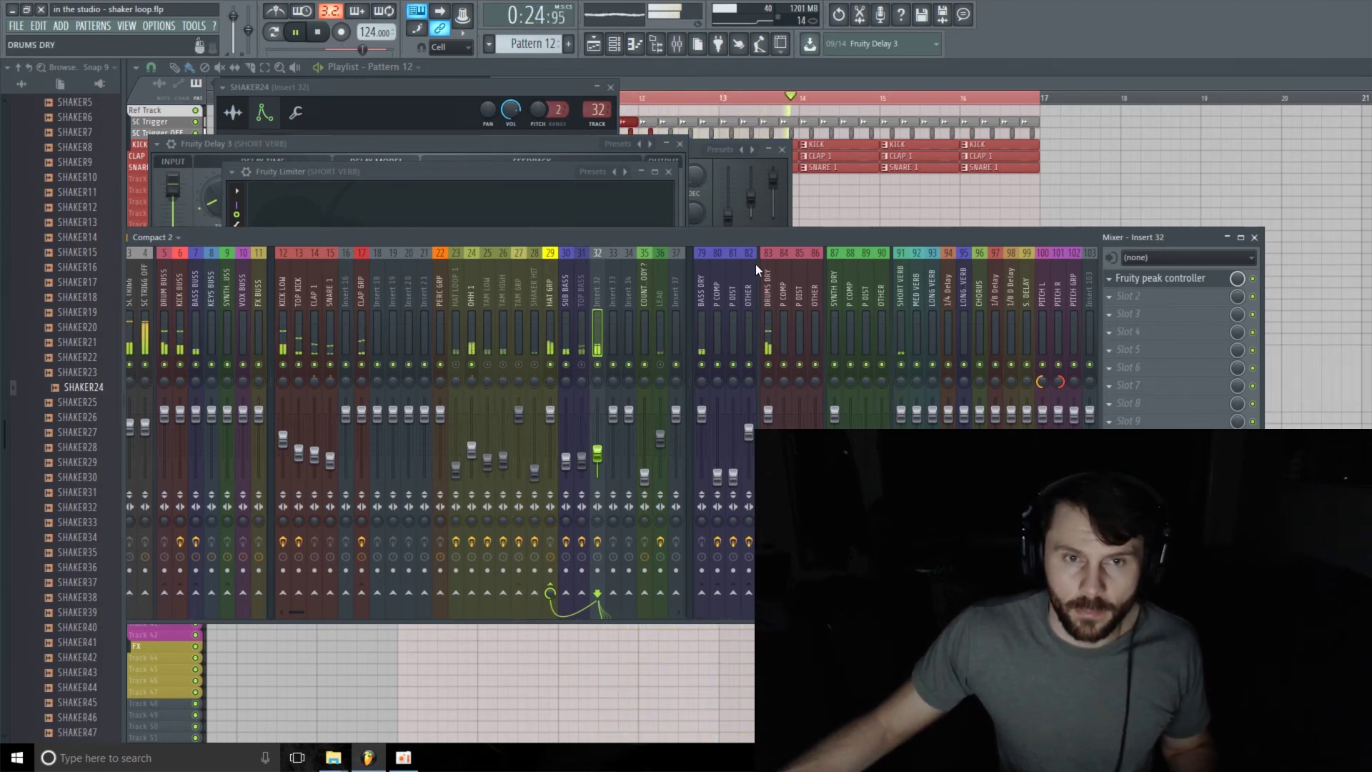
left_click(902, 294)
left_click(1181, 373)
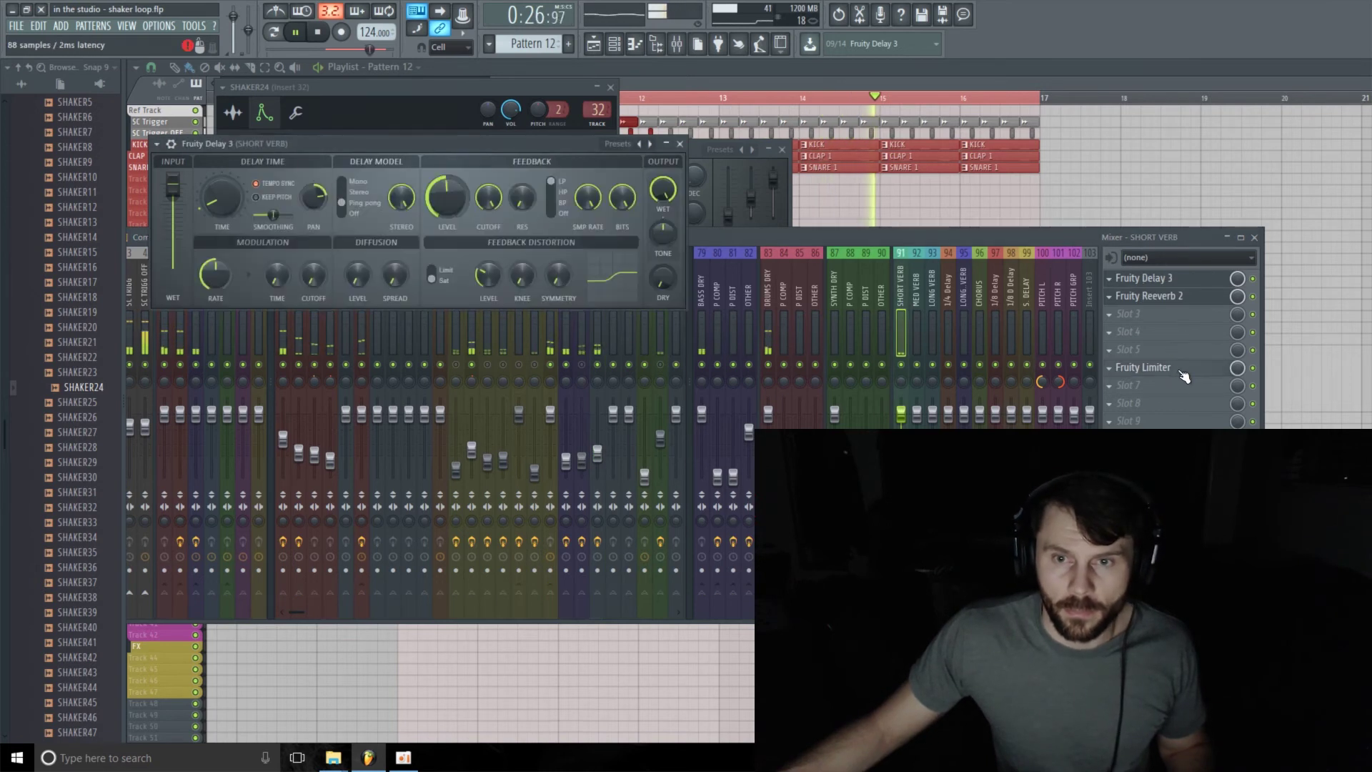
left_click(1183, 369)
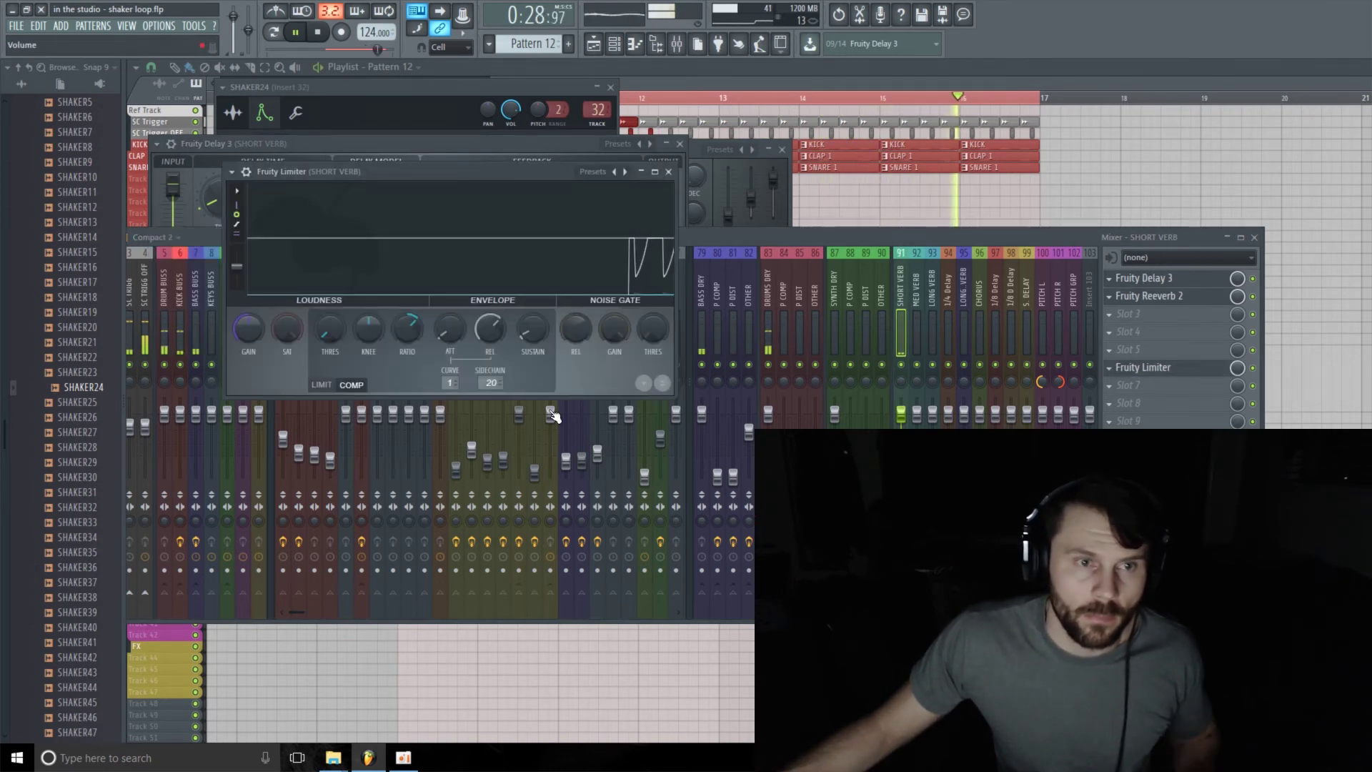
mouse_move(489, 329)
left_mouse_down()
mouse_move(489, 360)
mouse_move(502, 319)
left_mouse_up()
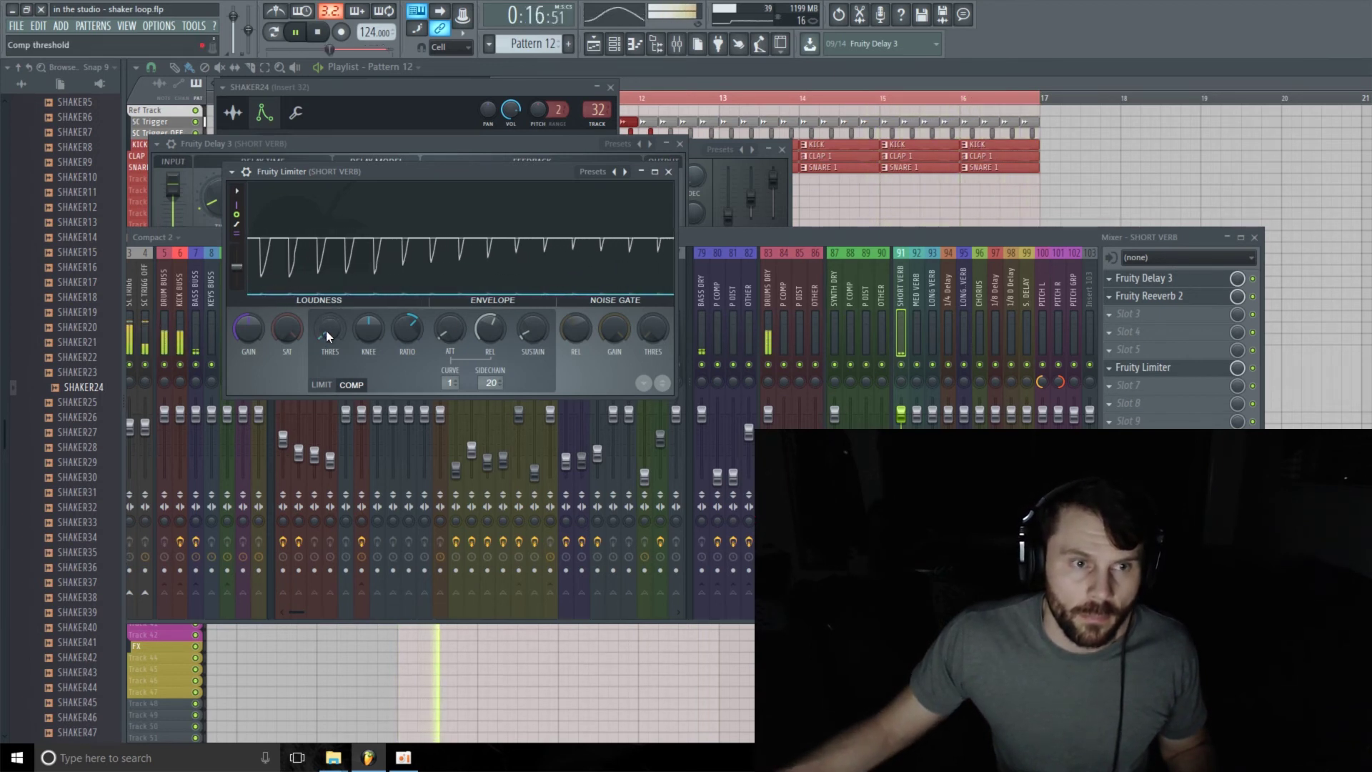
left_click(669, 172)
left_click(767, 238)
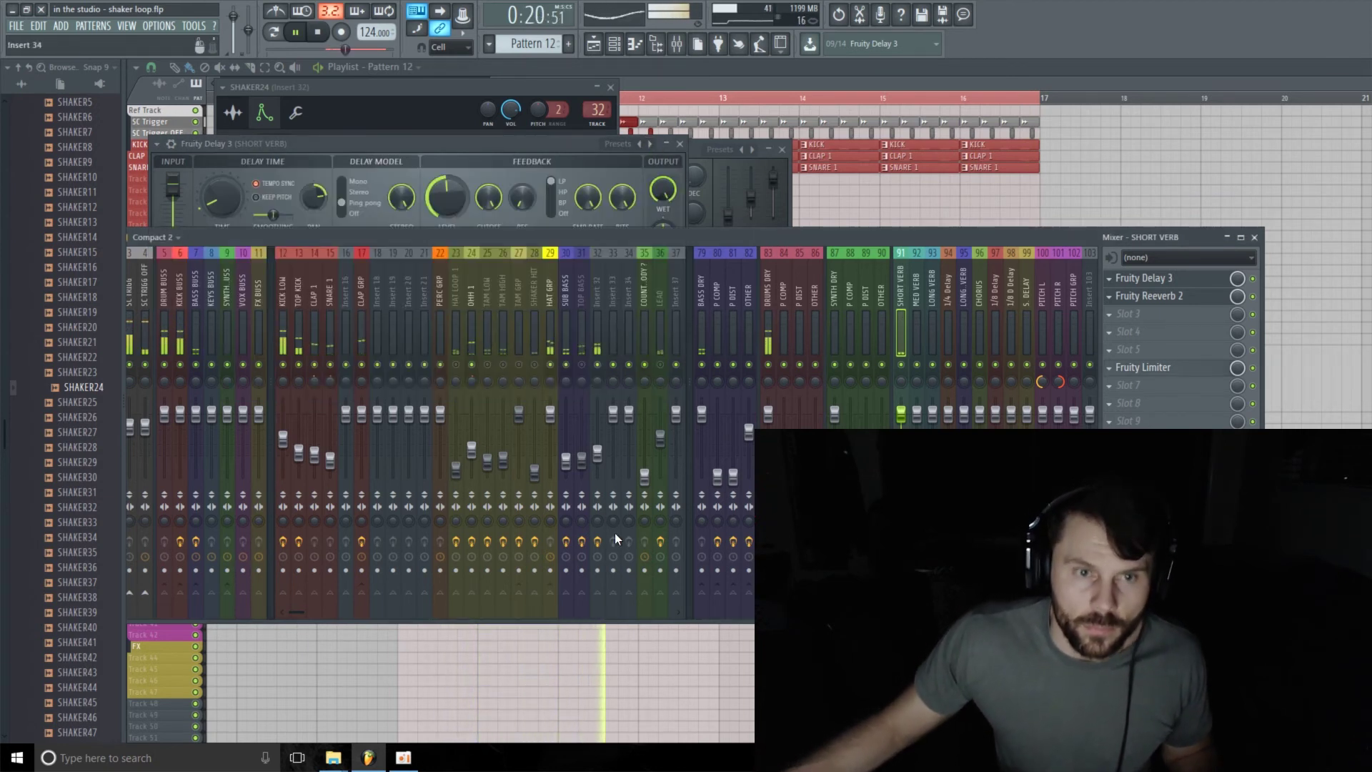
Recheck the SHORT VERB limiter during playback and set the volume of Insert 32 to 35% (-17.6 dB).
left_click(598, 454)
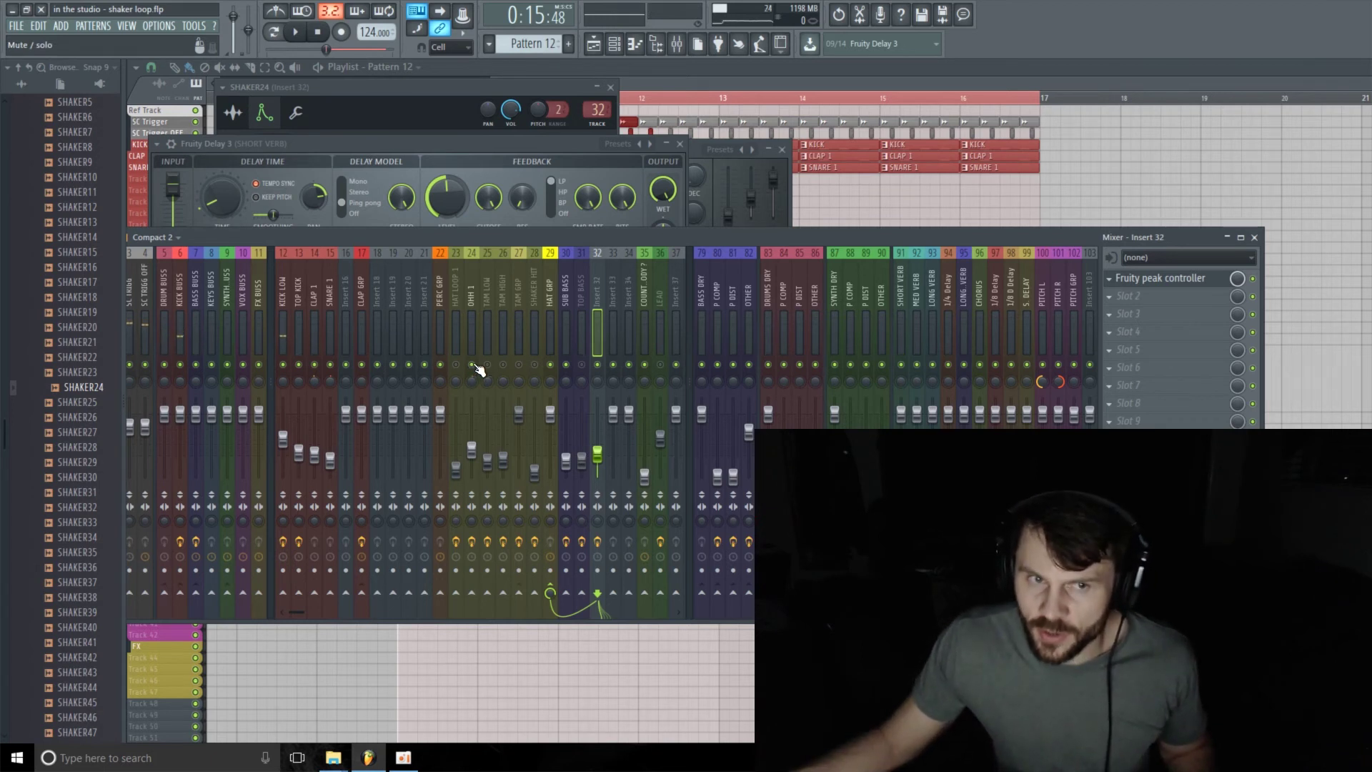
key("space")
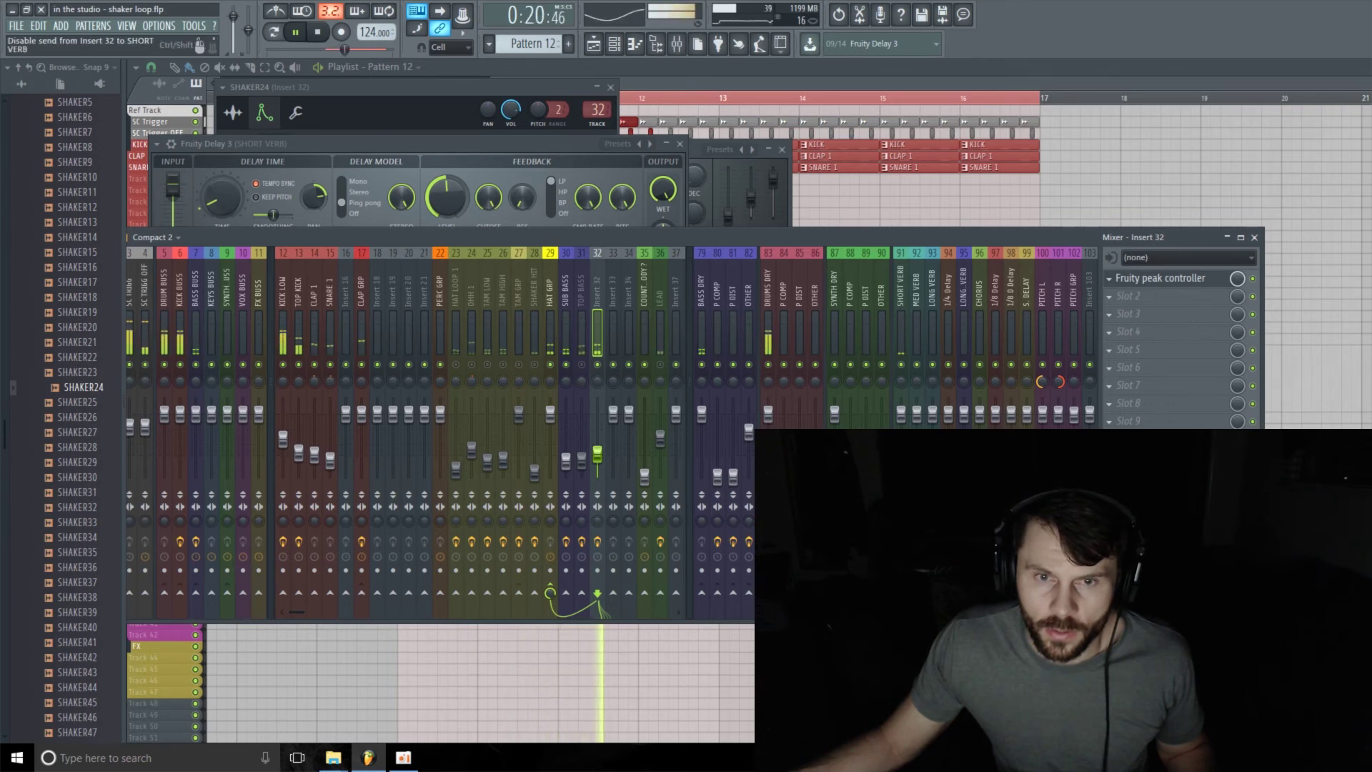
left_click(894, 294)
left_click(1184, 370)
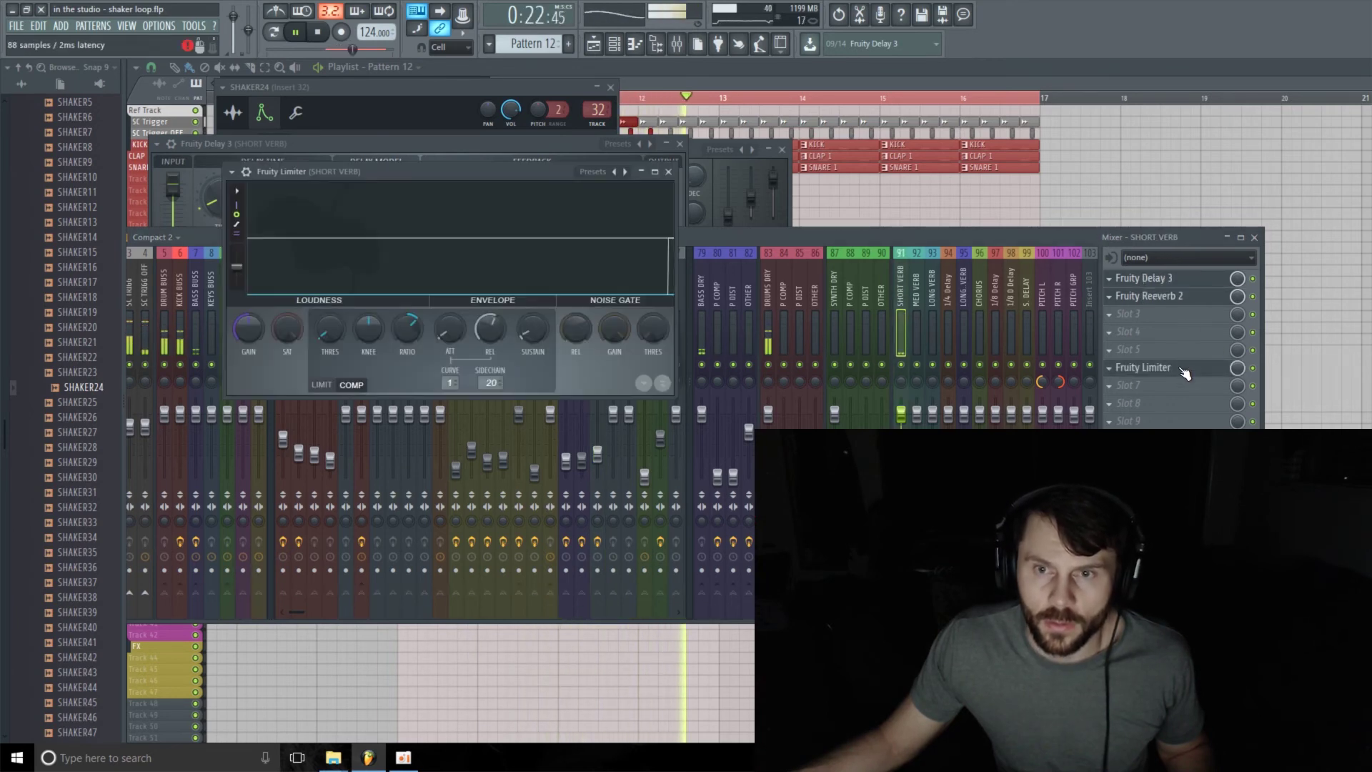
left_click(1184, 372)
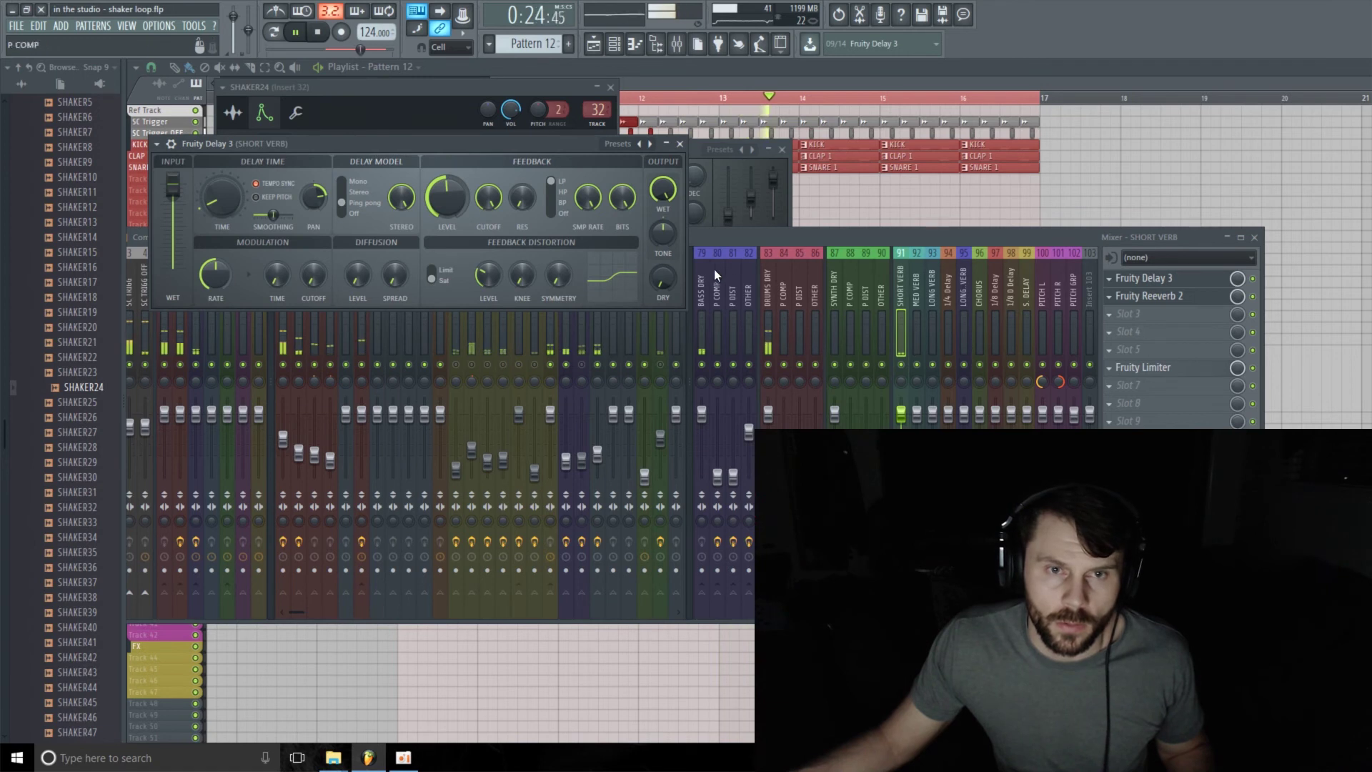
left_click(756, 241)
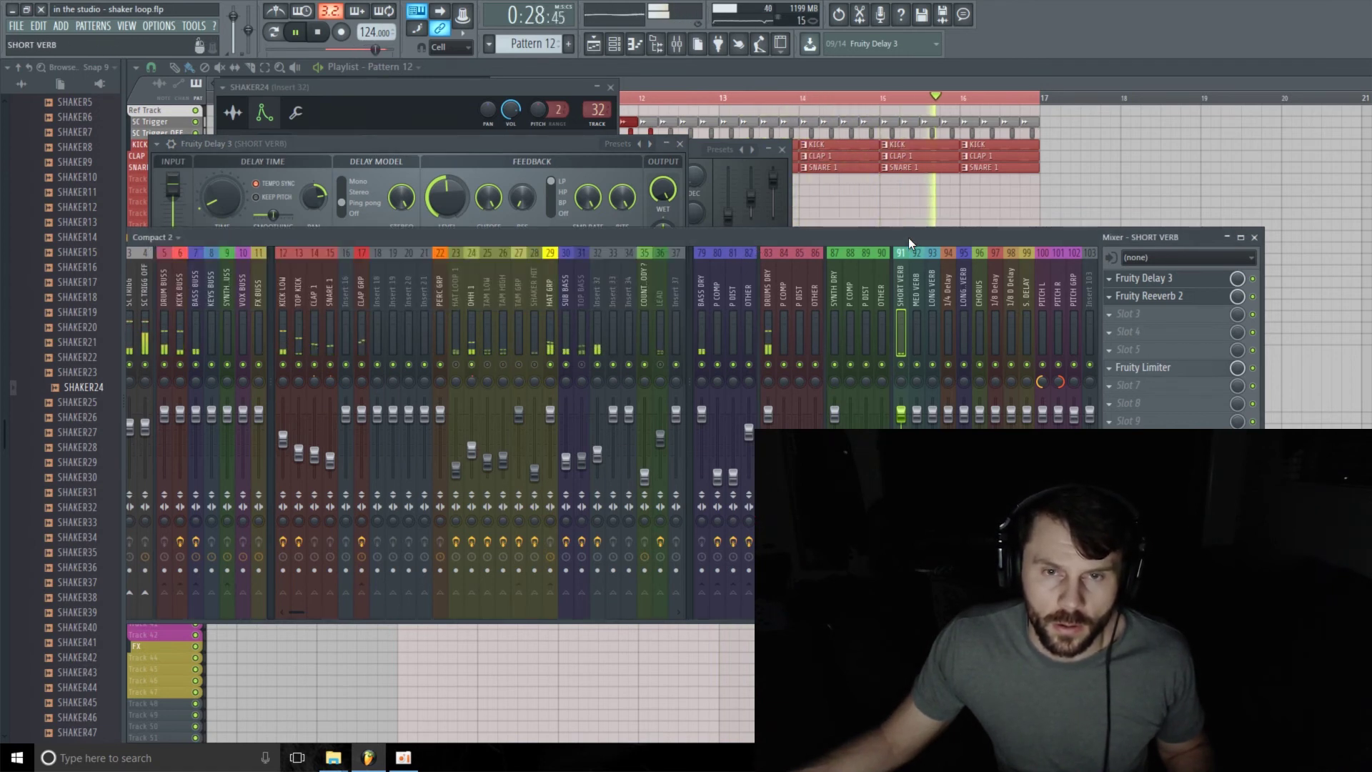
left_click(600, 308)
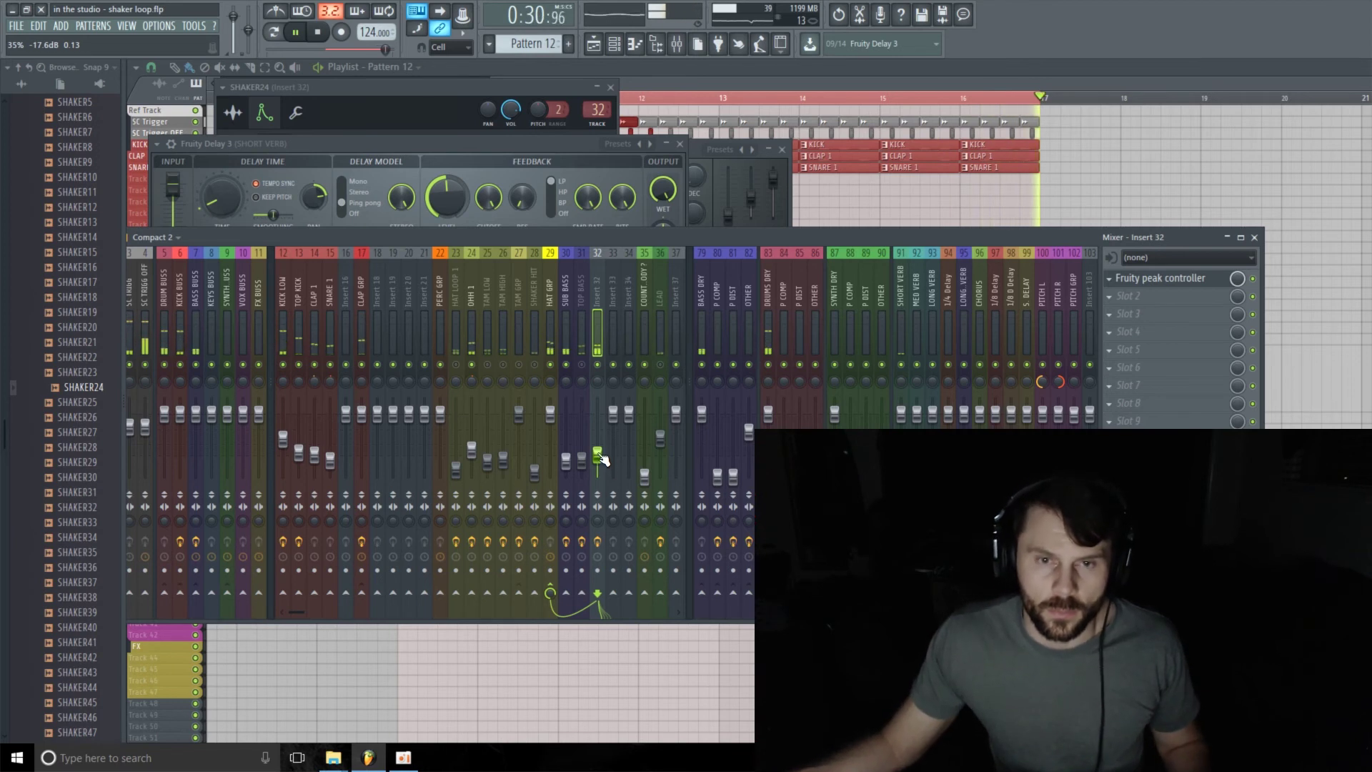
Review Fruity Delay 3 on SHORT VERB, set the decay of Fruity Reeverb 2 to 0.7 sec, and stop playback.
left_click(896, 294)
left_click(1181, 293)
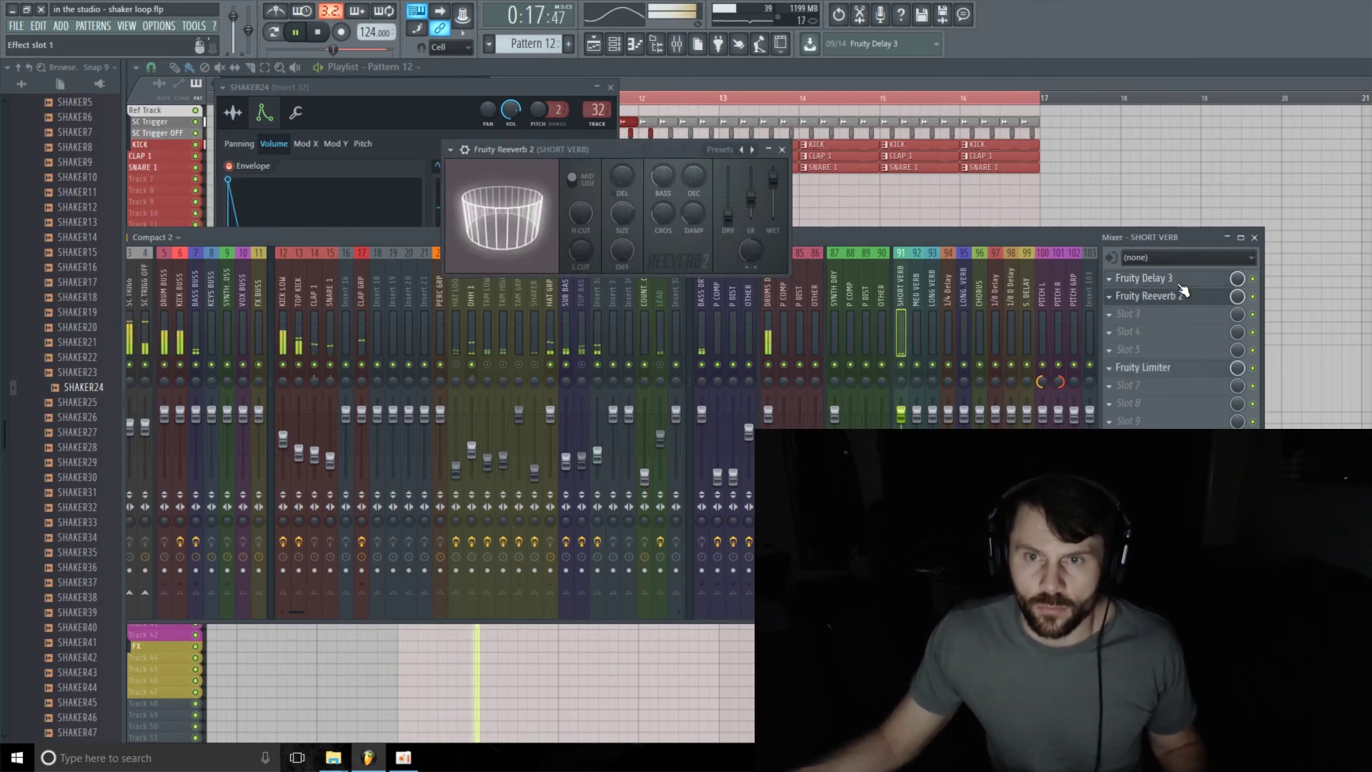
left_click(1186, 281)
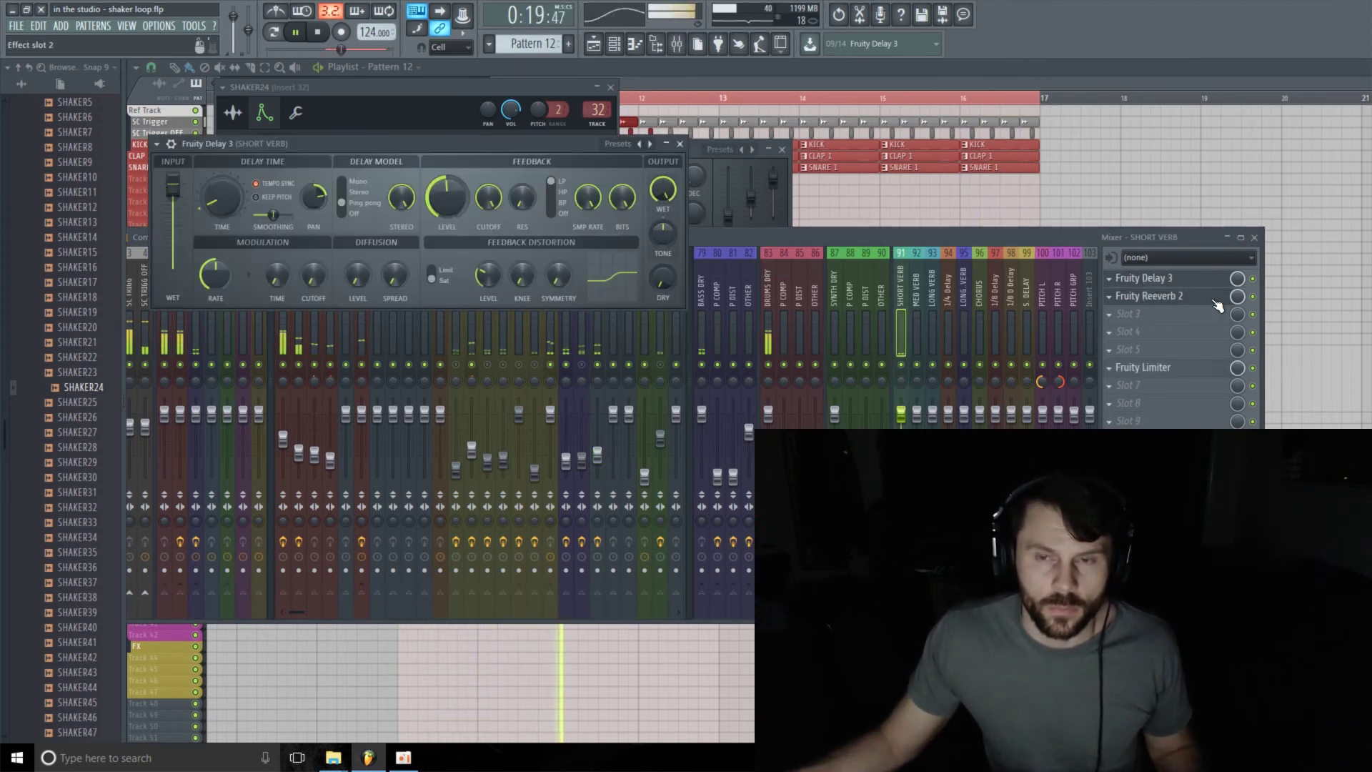
left_click(1188, 296)
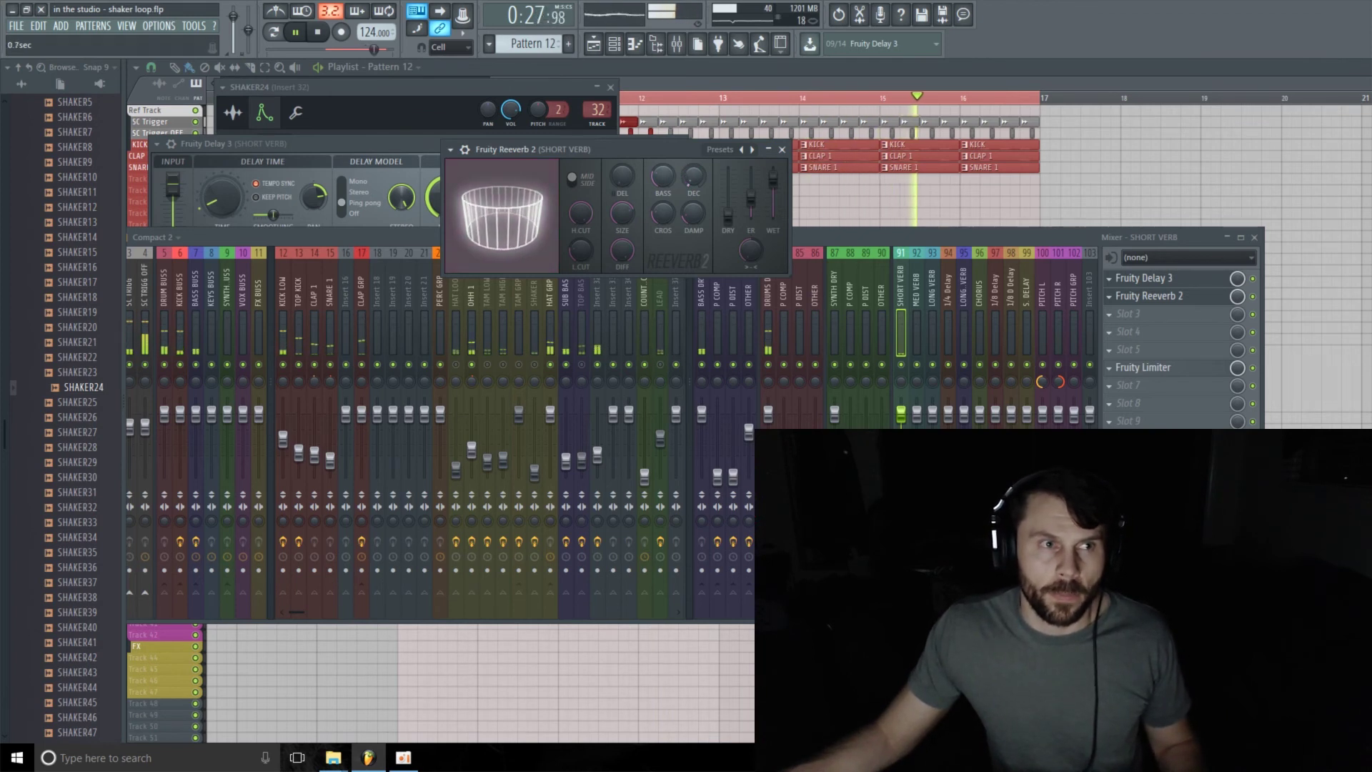
key("space")
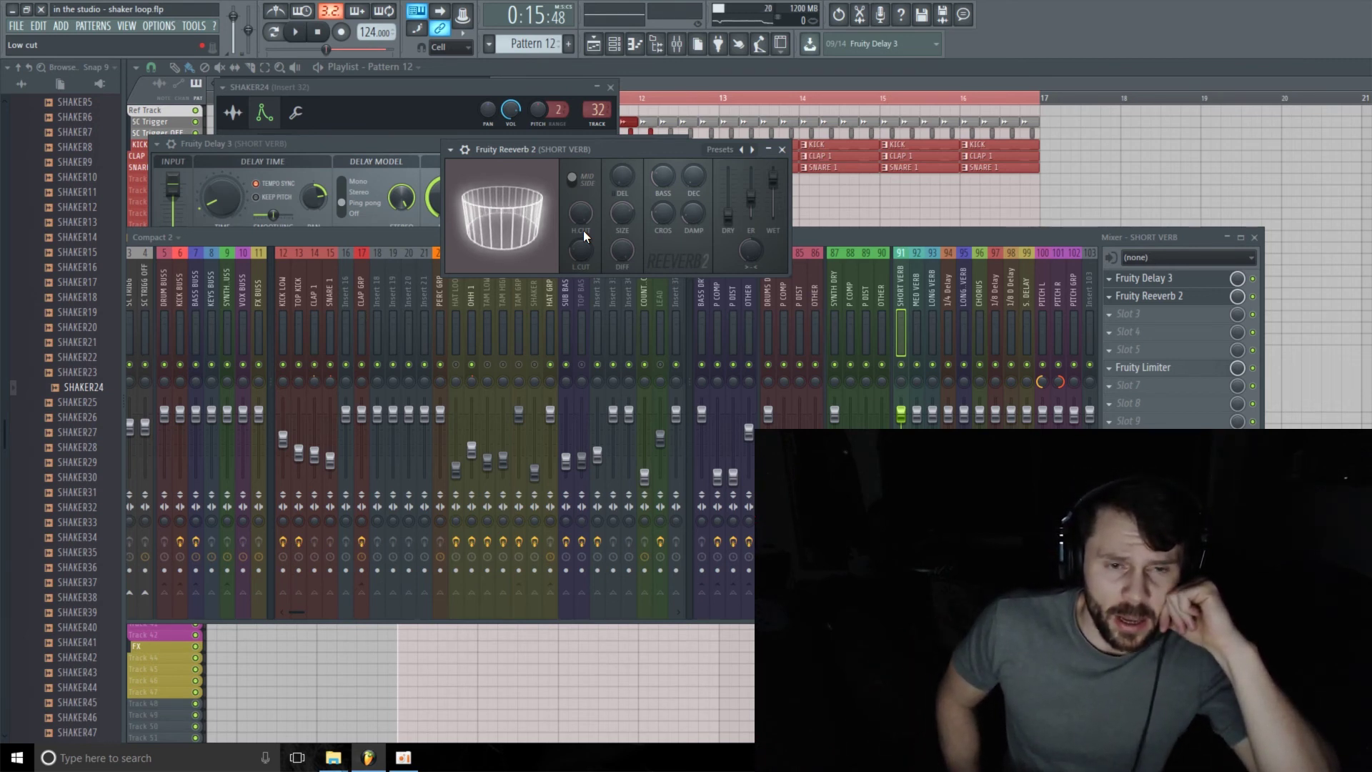
Lower the volume of Insert 32 during playback, set its send level to SHORT VERB to 84%, and recheck Fruity Delay 3.
key("space")
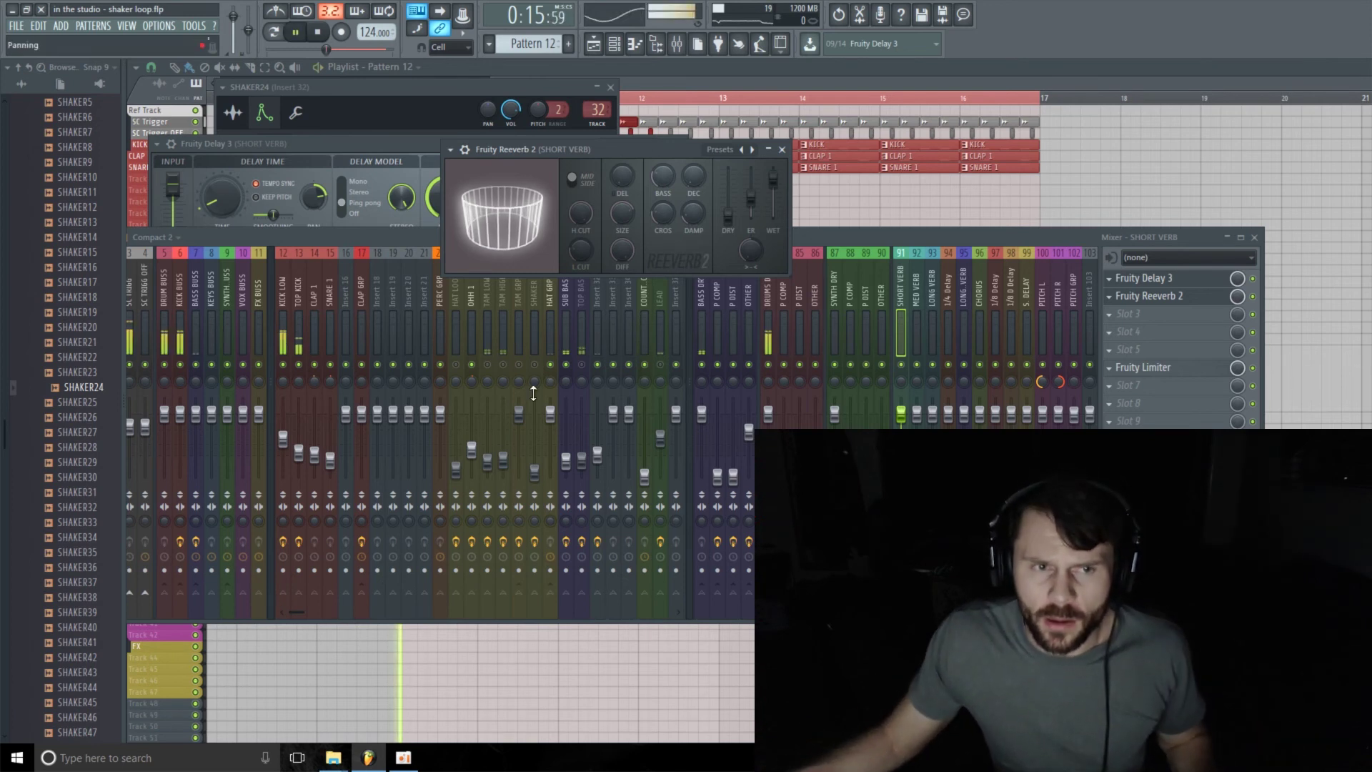
left_click(598, 456)
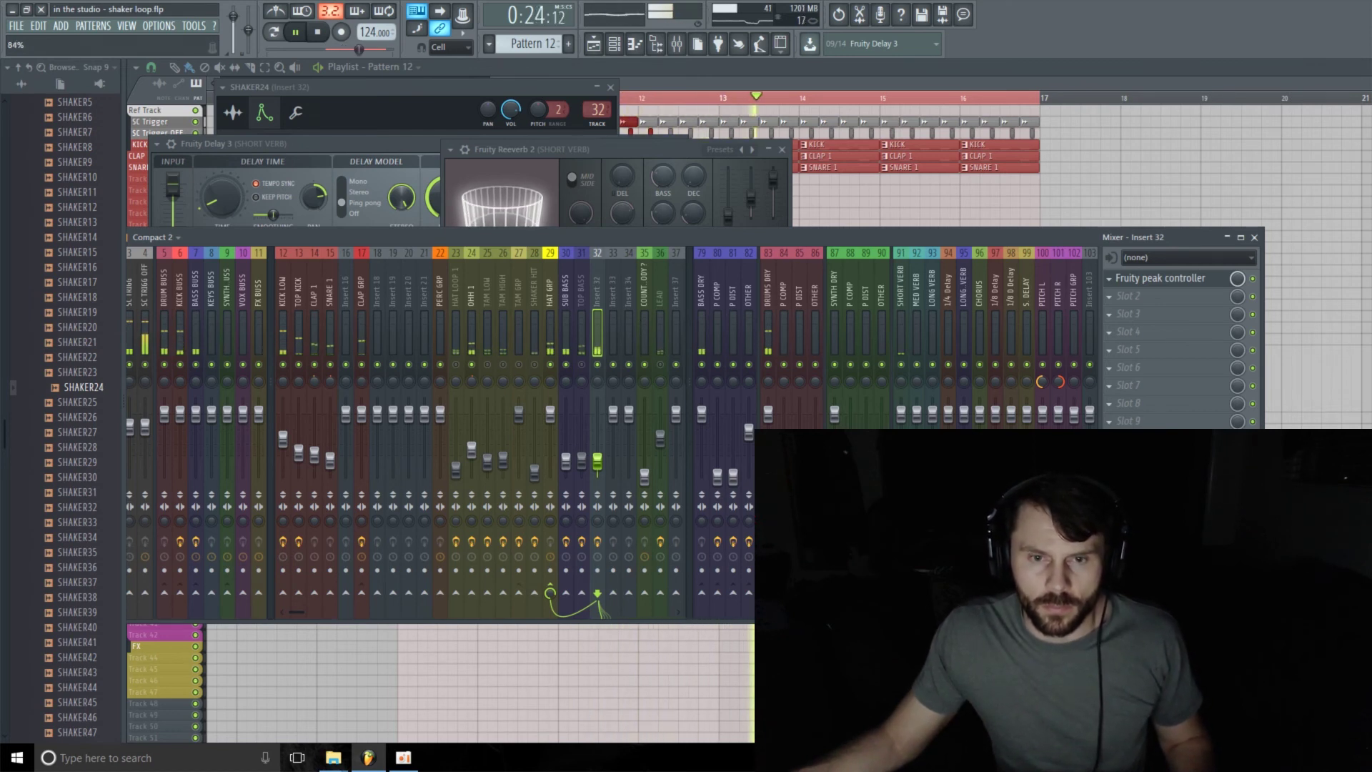
left_click(896, 285)
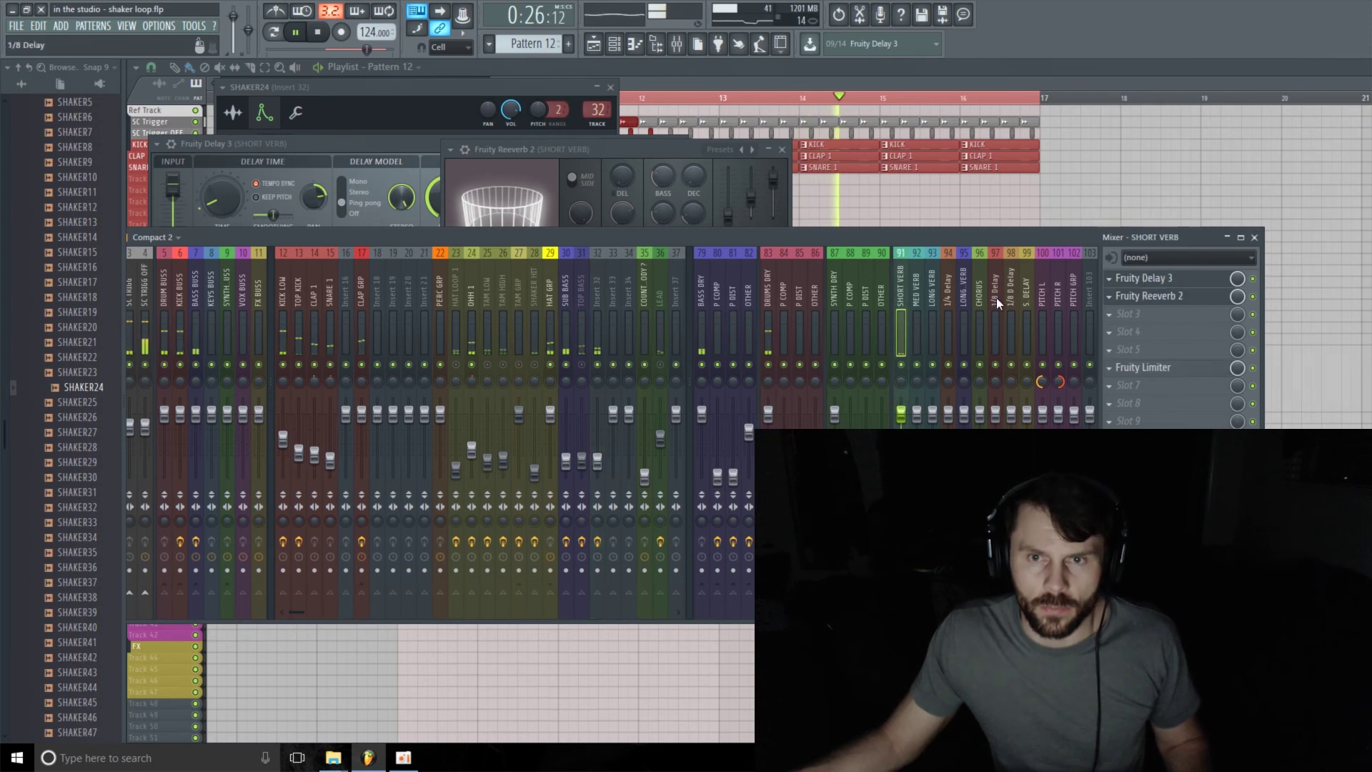
left_click(1188, 284)
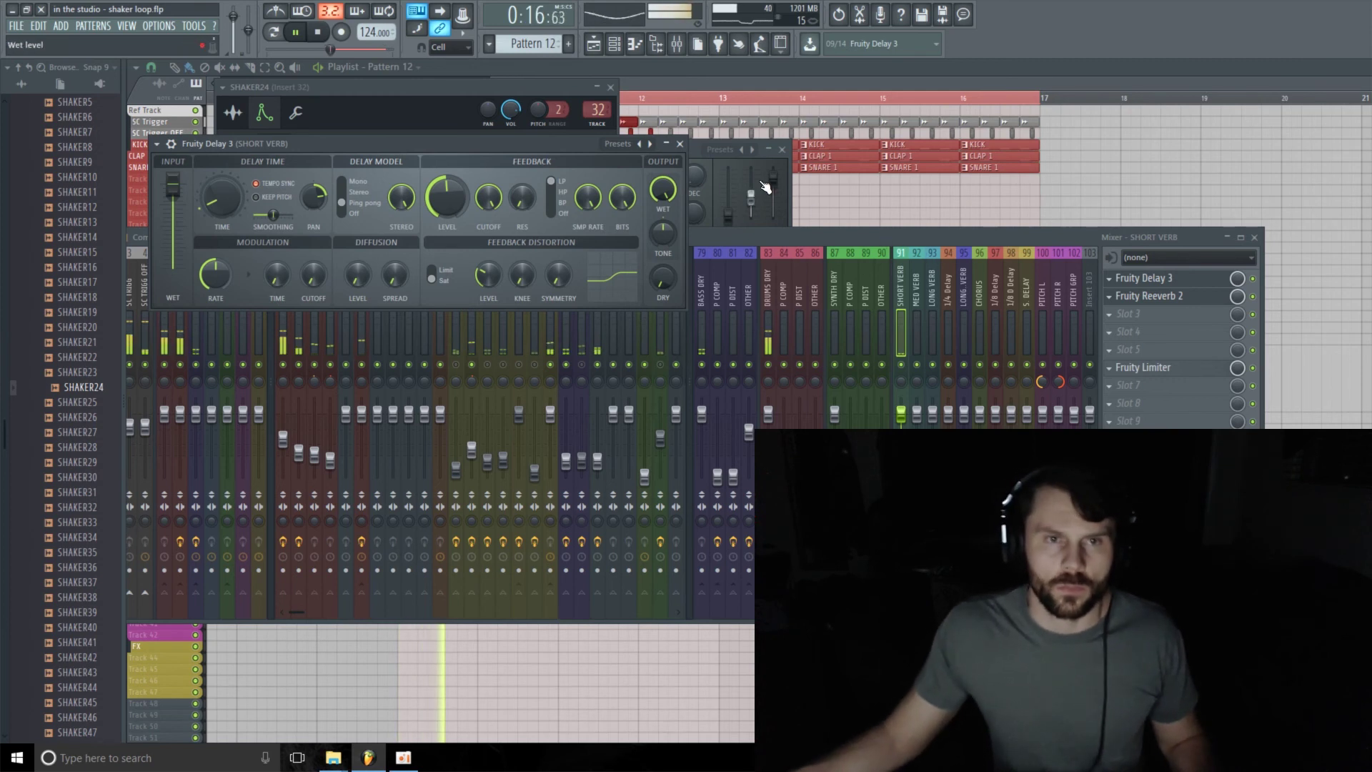
key("space")
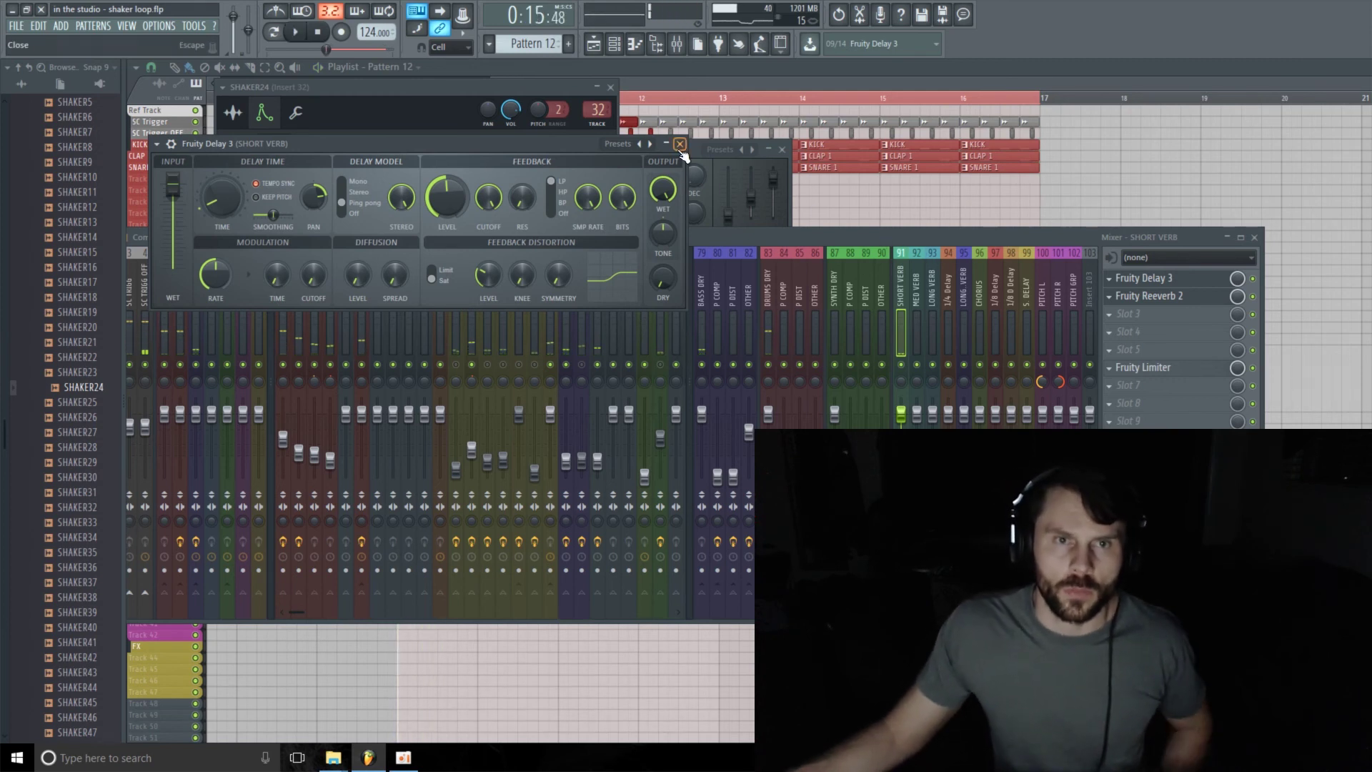
Add Fruity Parametric EQ 2 to slot 3 of SHORT VERB, cut the lows with band 1, boost the highs with band 7, and start playback.
left_click(776, 236)
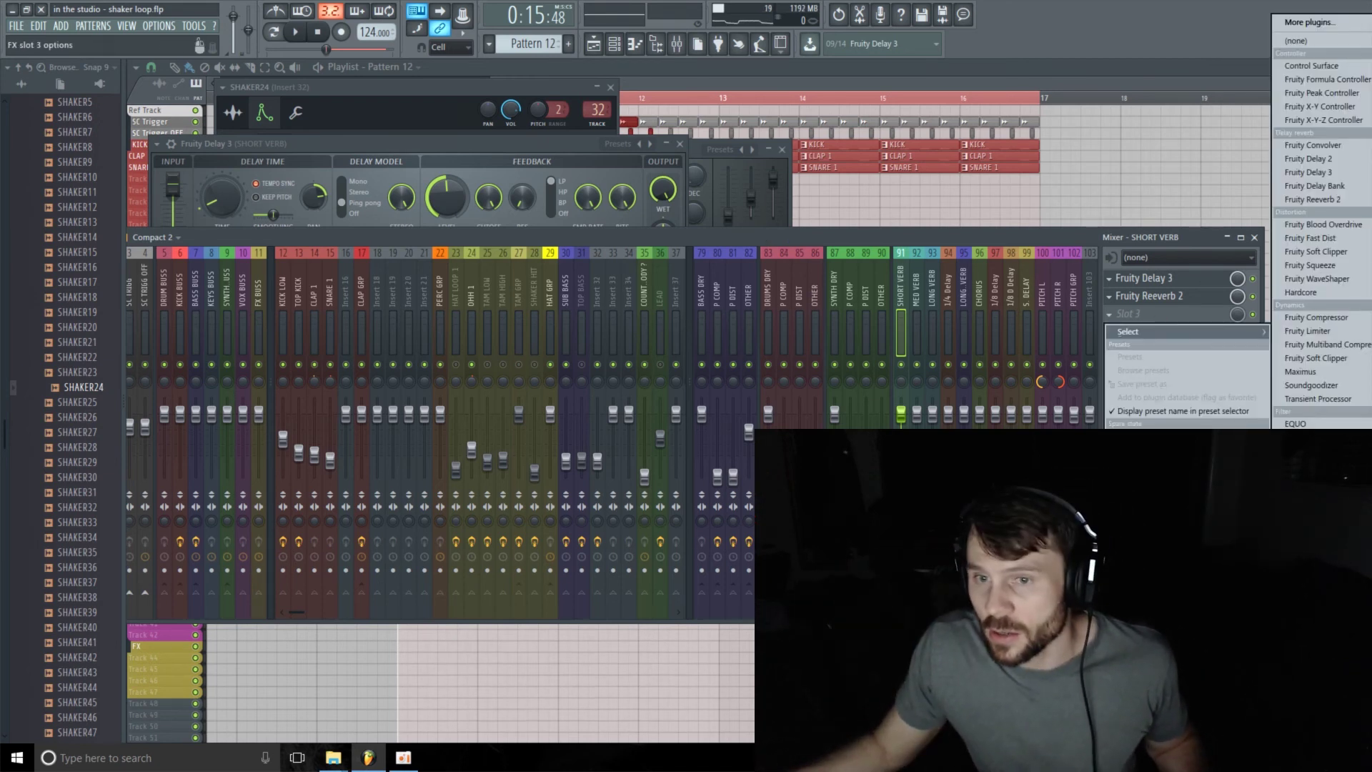
left_click(1322, 492)
left_click_drag(458, 199, 428, 201)
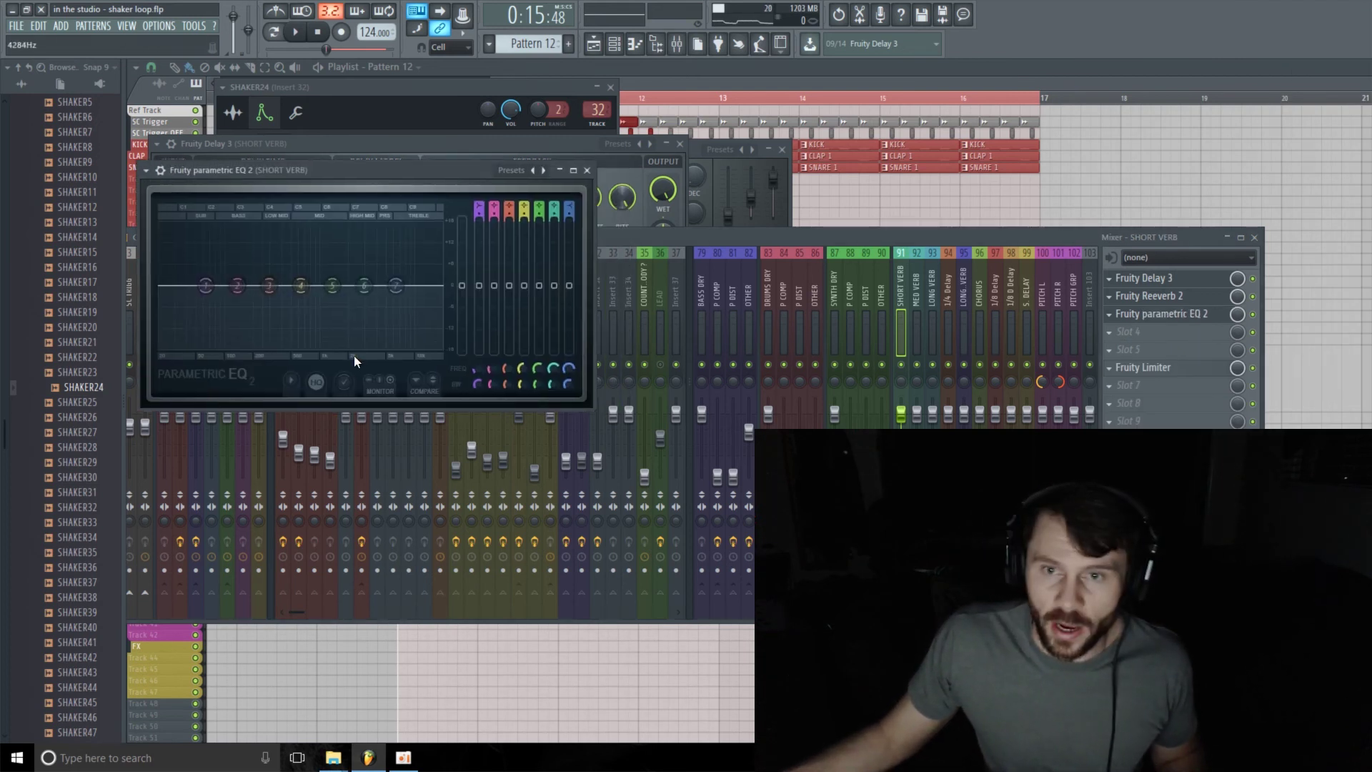
left_click_drag(205, 286, 317, 348)
left_click_drag(393, 286, 361, 262)
key("space")
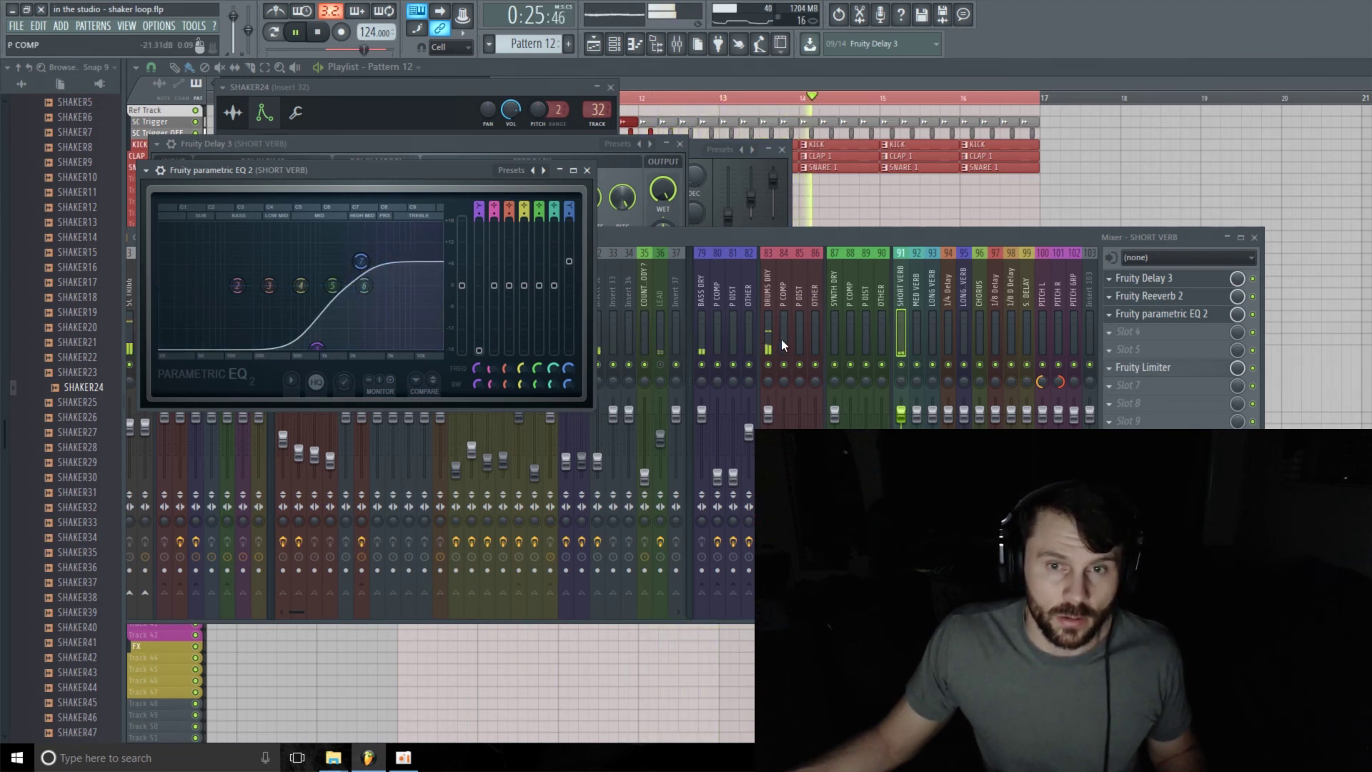
Set the send level of Insert 32 to SHORT VERB to 60% and audition the finished shaker loop.
left_click(830, 233)
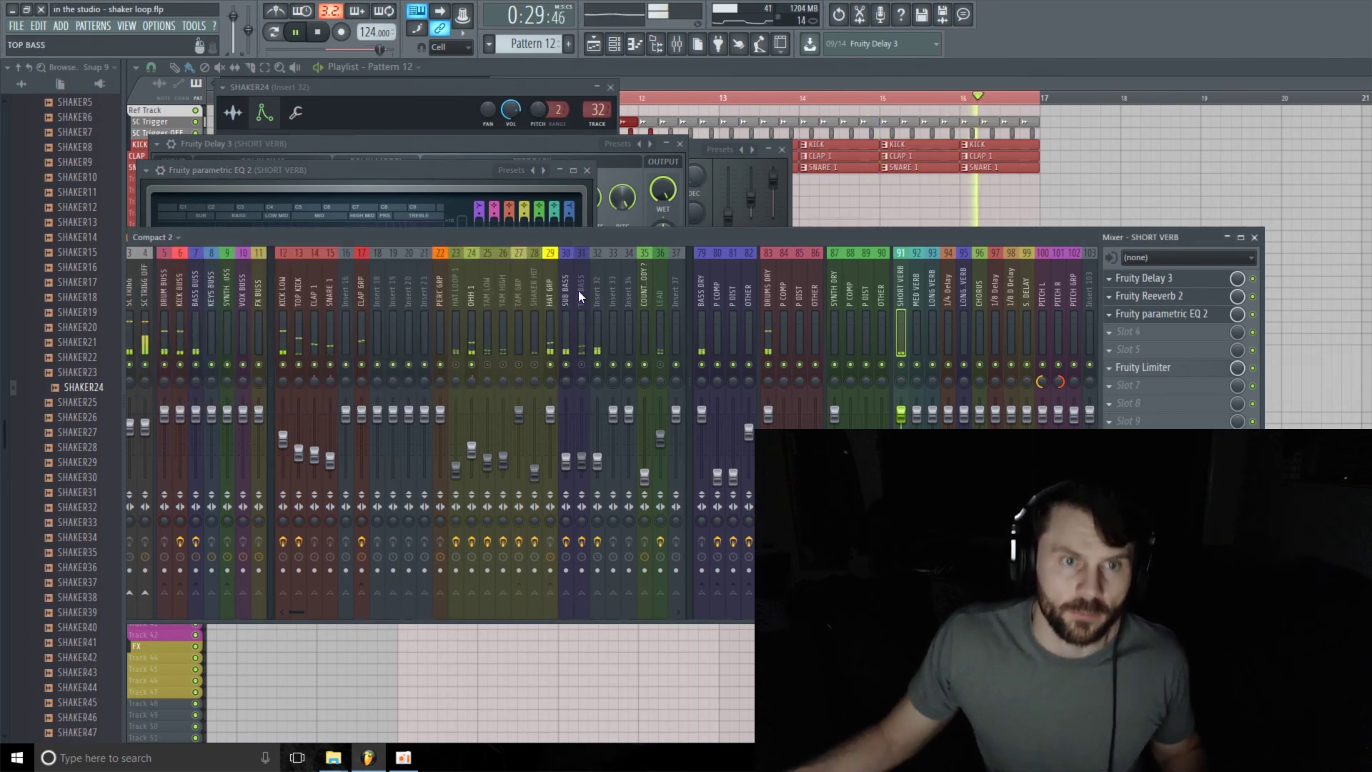
left_click(547, 296)
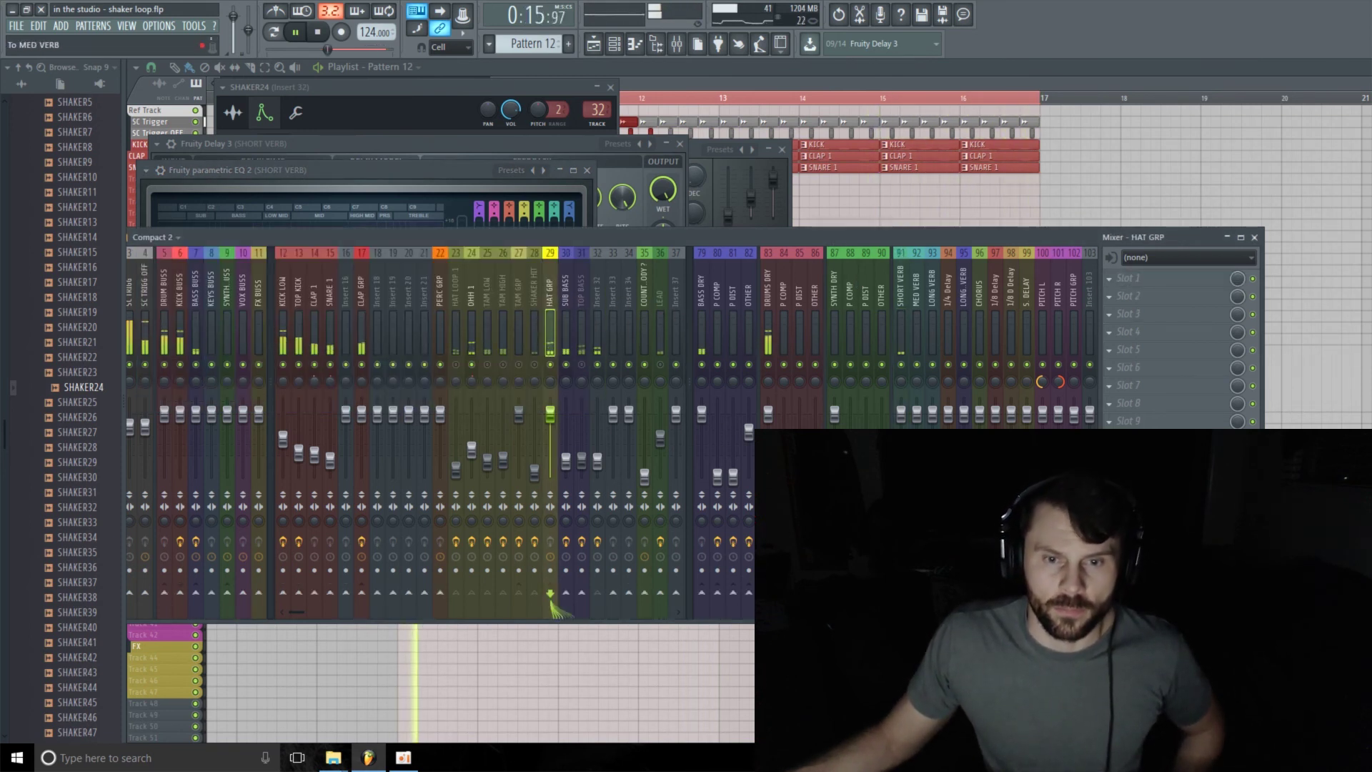
left_click(598, 300)
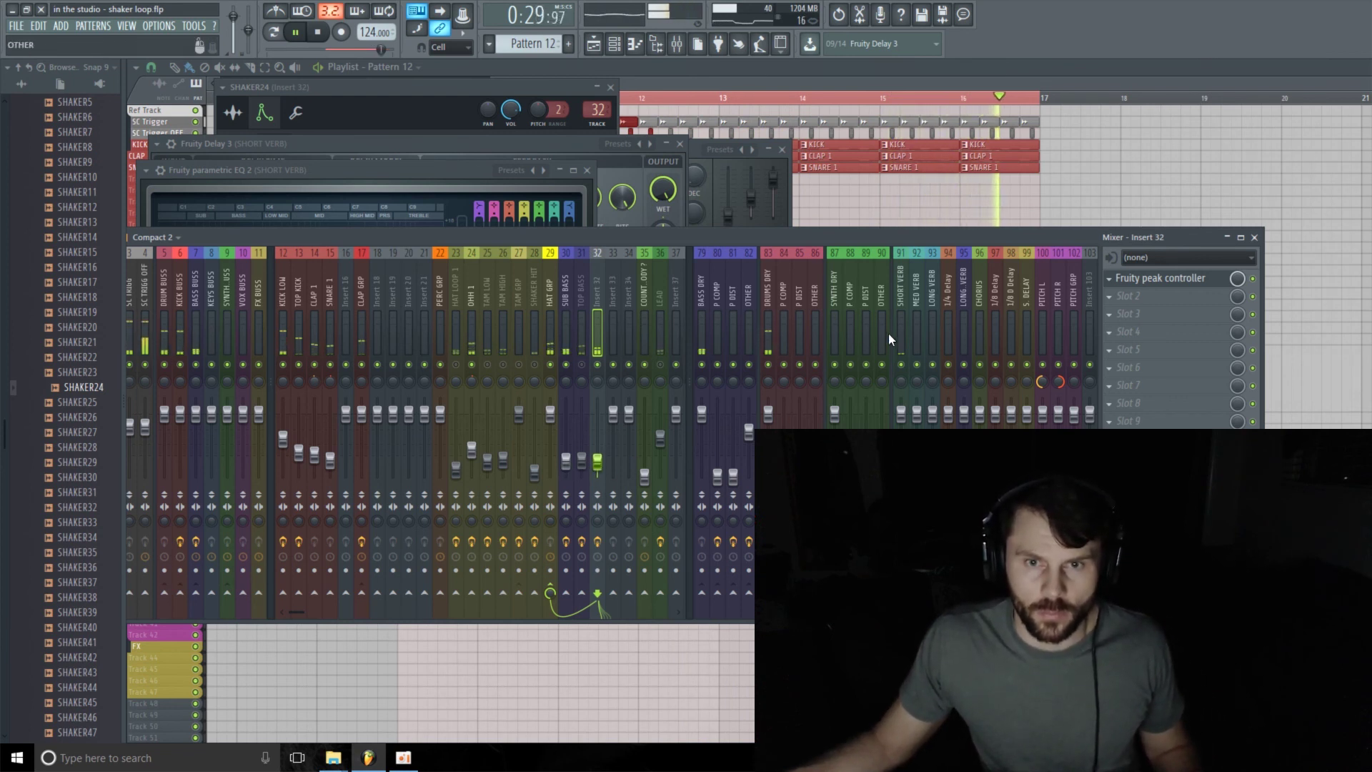
left_click(903, 365)
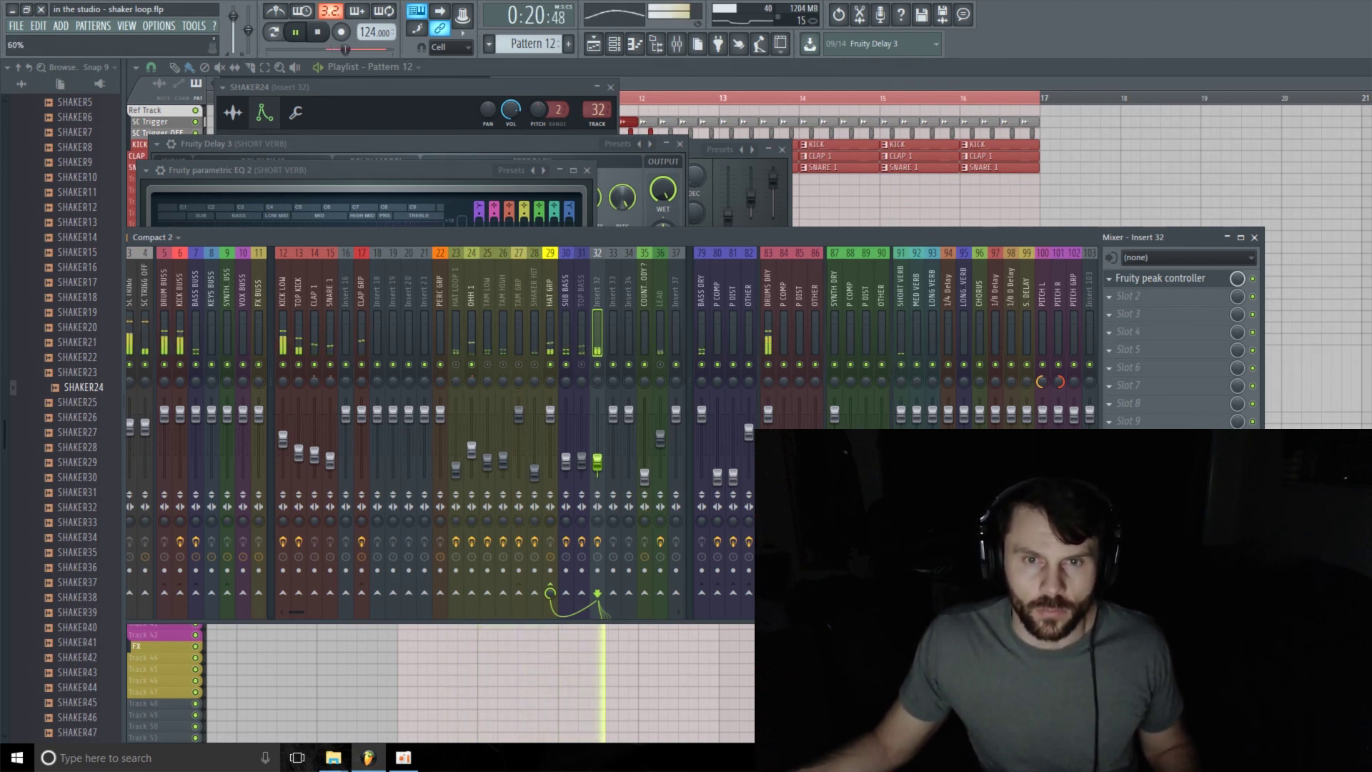
key("space")
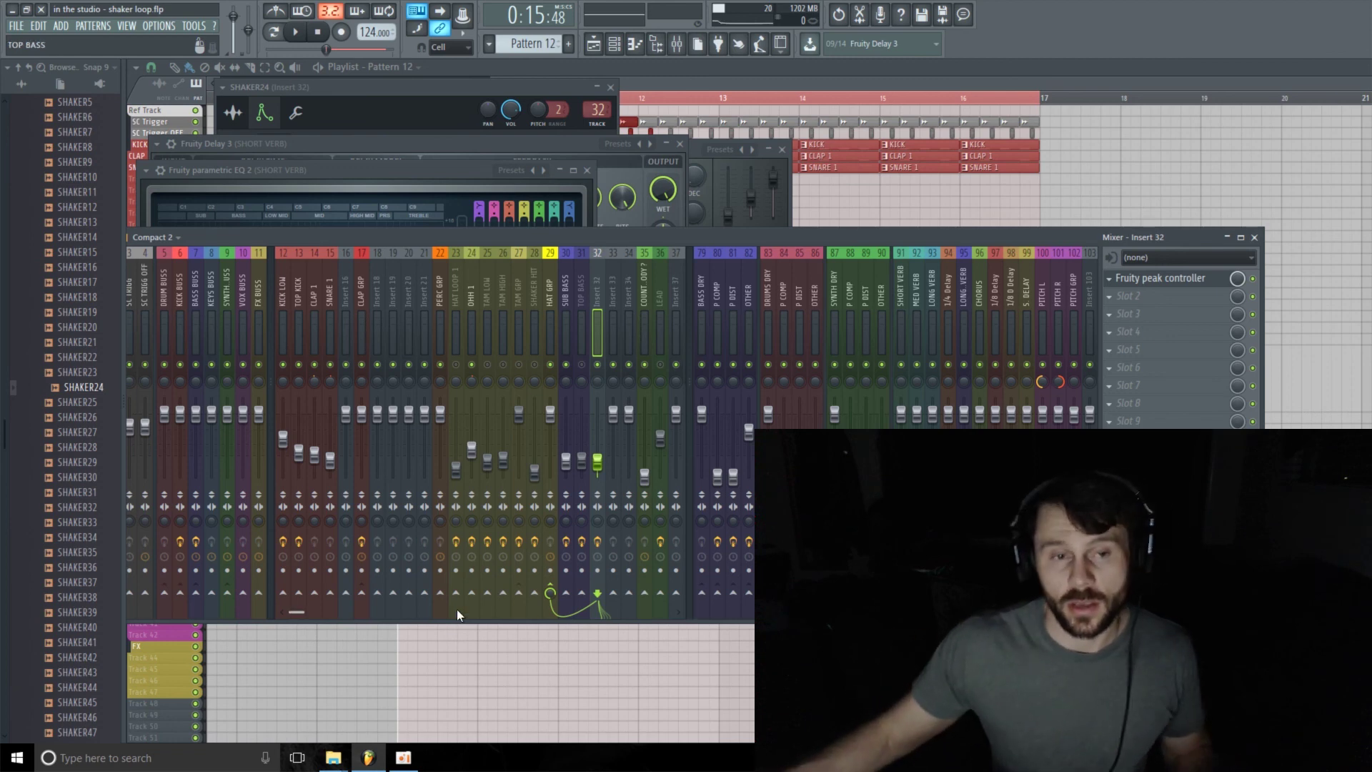
key("space")
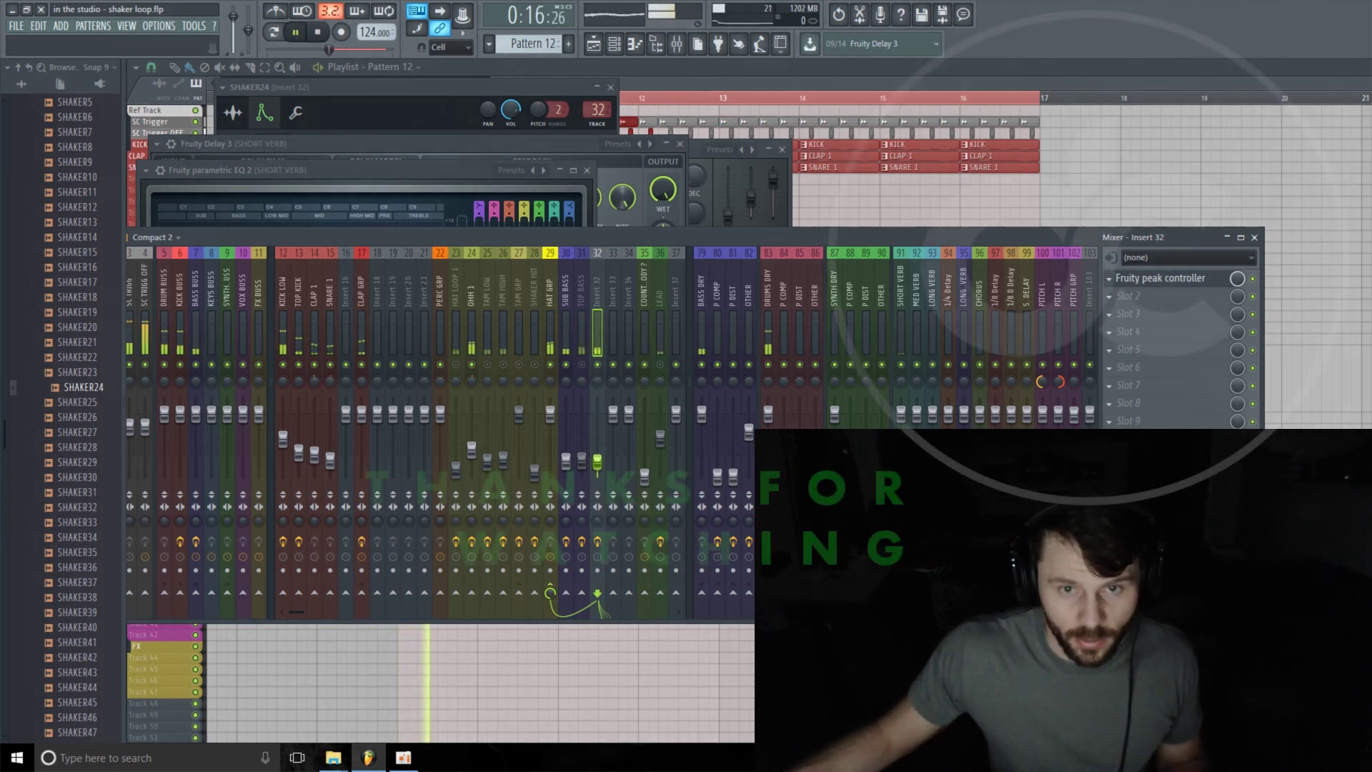